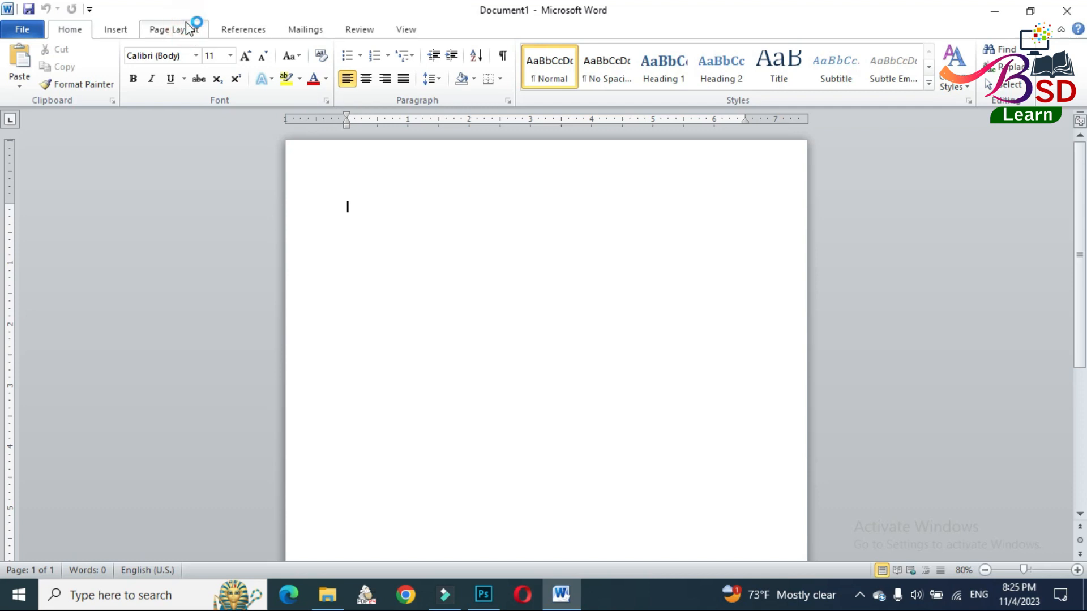
# Set the page to Narrow 0.5-inch margins and a 4 x 6 in paper size
pyautogui.click(187, 34)
pyautogui.click(119, 67)
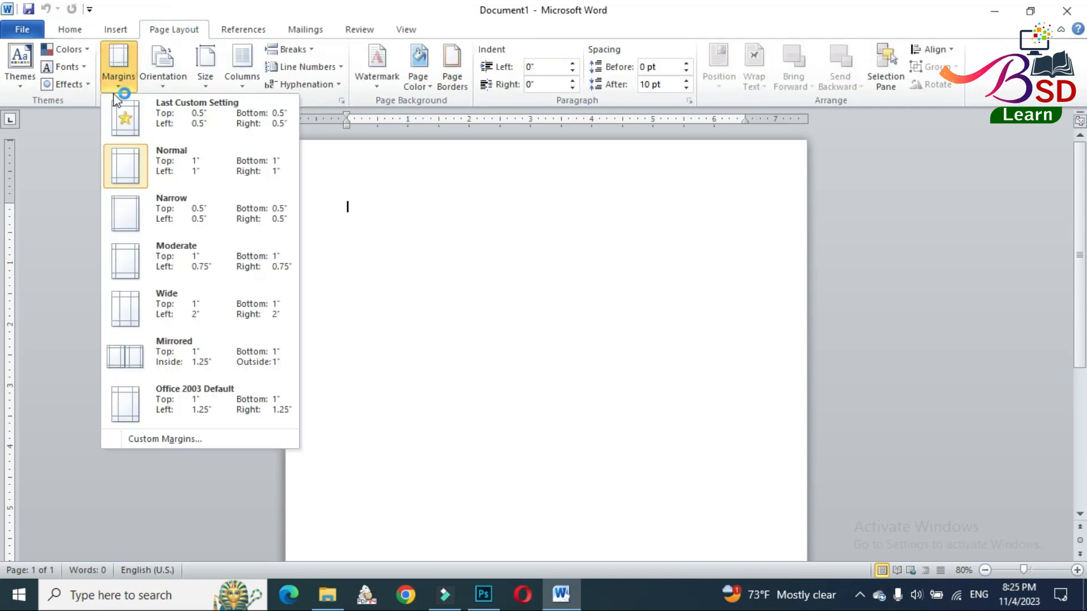
pyautogui.click(213, 199)
pyautogui.click(202, 71)
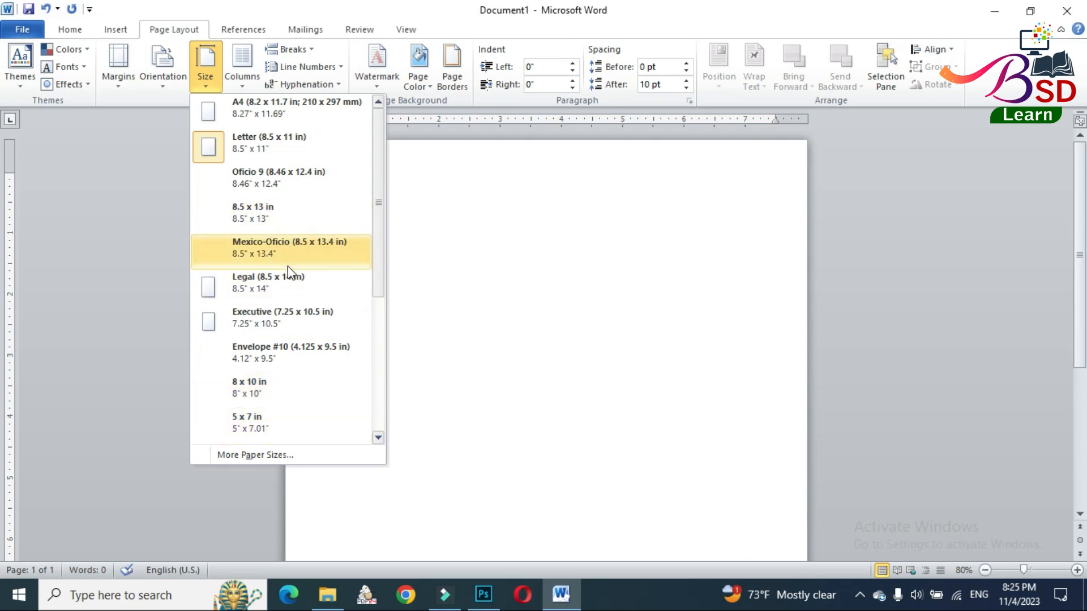
pyautogui.scroll(-1, 288, 266)
pyautogui.click(300, 354)
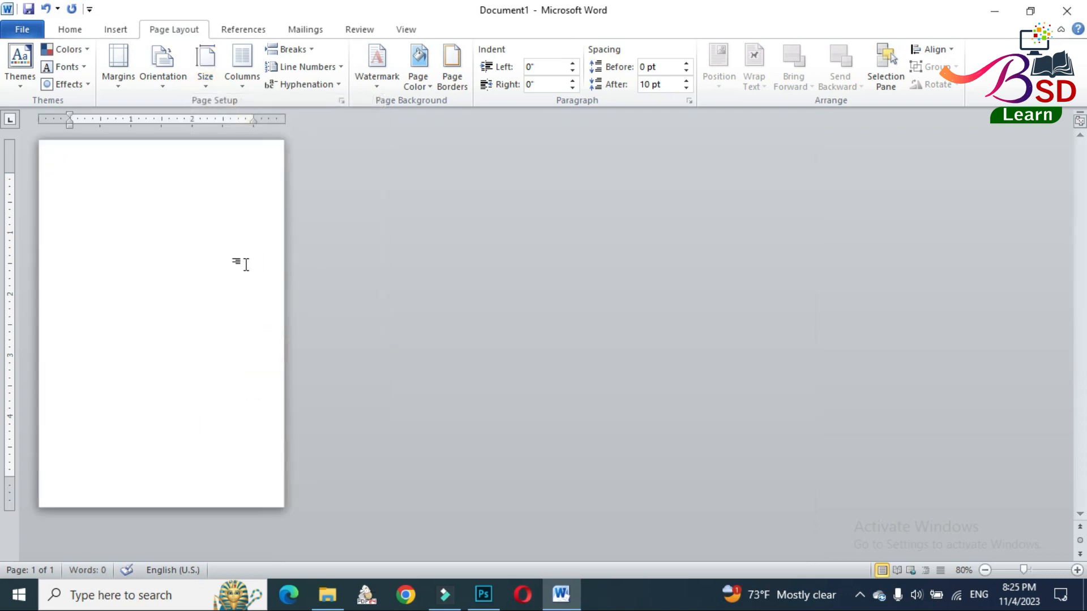
# Fill the page background with the darkest green from the standard colour palette
pyautogui.keyDown('ctrl'); pyautogui.scroll(6, 245, 264); pyautogui.keyUp('ctrl')
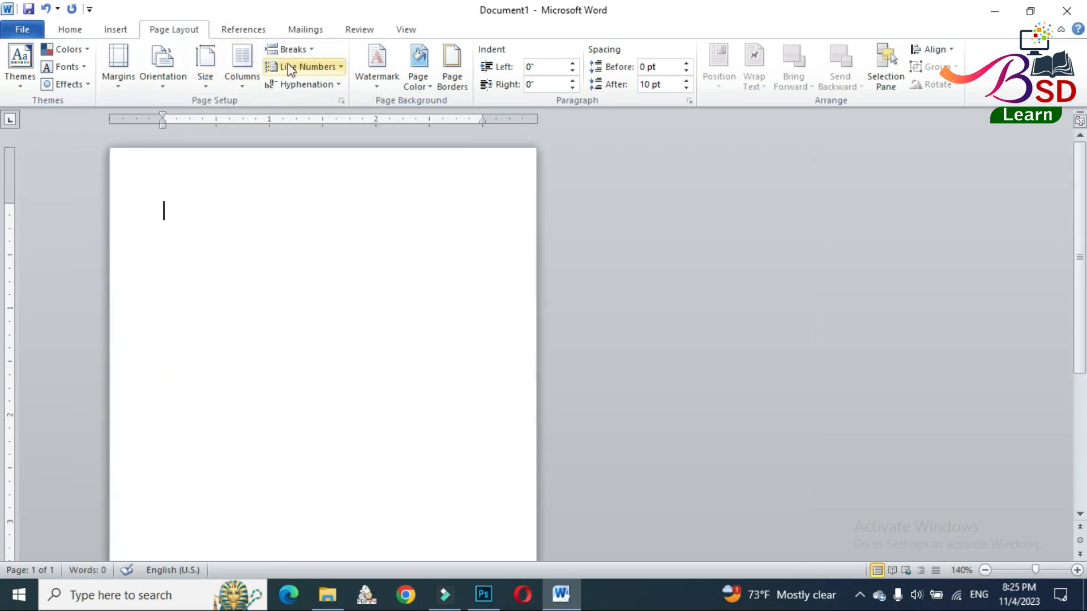
pyautogui.click(430, 84)
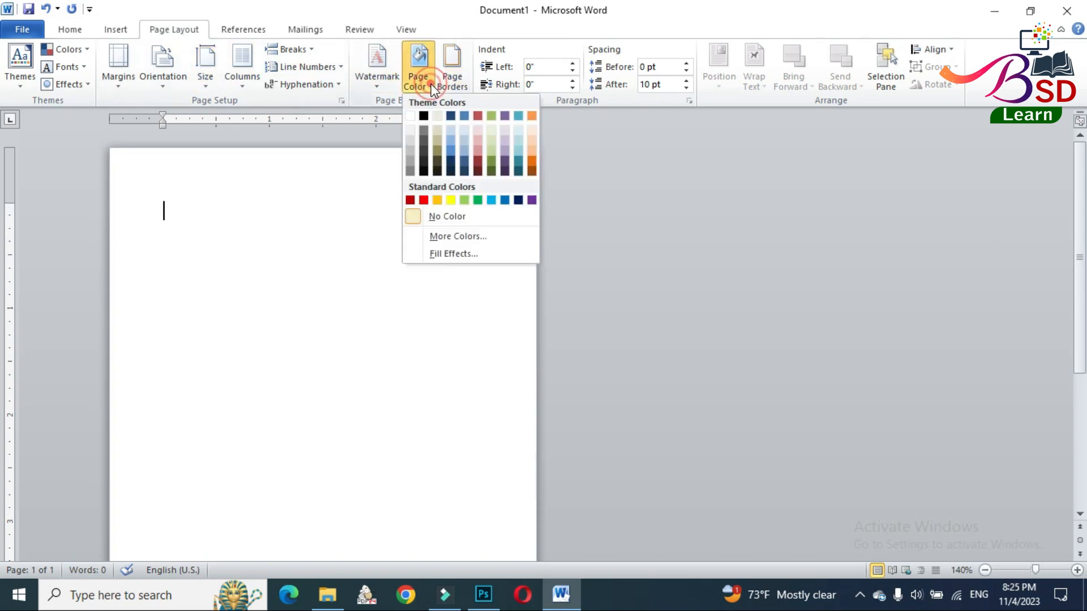
pyautogui.click(473, 241)
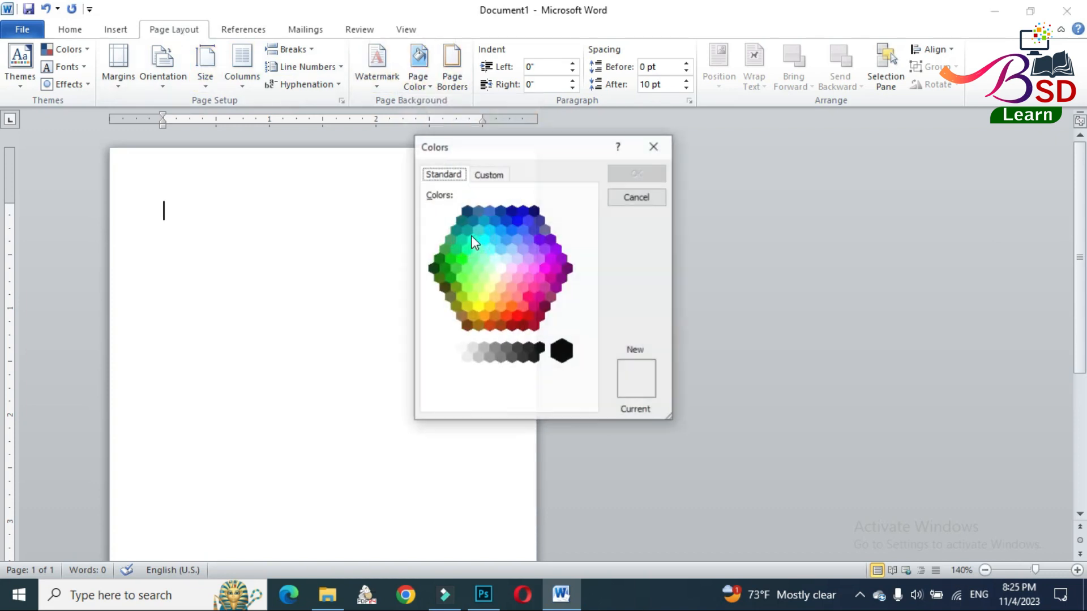
pyautogui.click(433, 268)
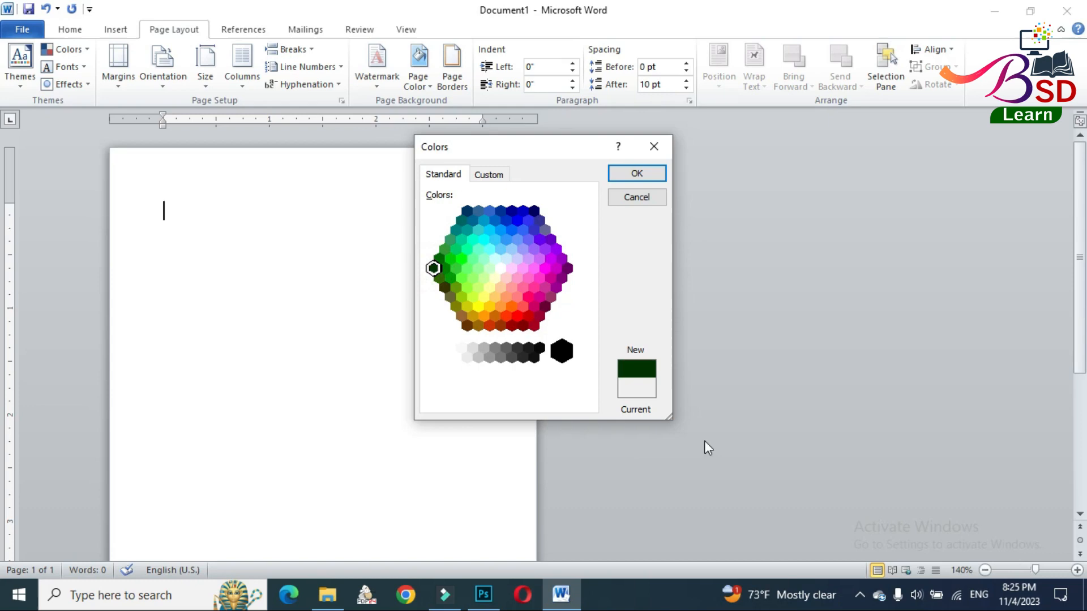
pyautogui.click(636, 173)
# Draw a plaque shape about 3.8 in wide and 2.2 in high just inside the page's upper edges
pyautogui.click(116, 30)
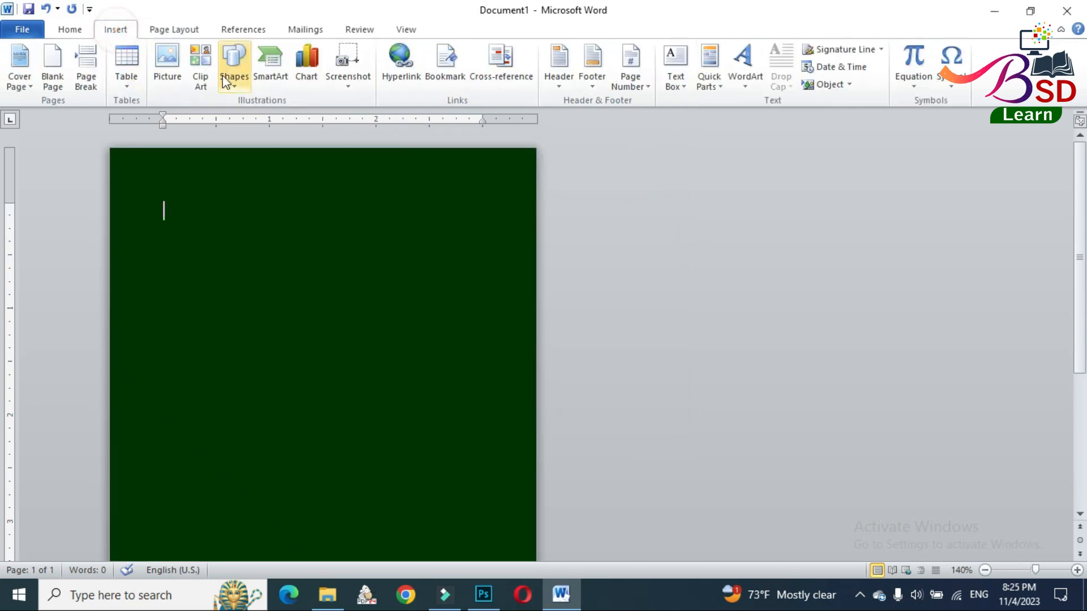
pyautogui.click(227, 80)
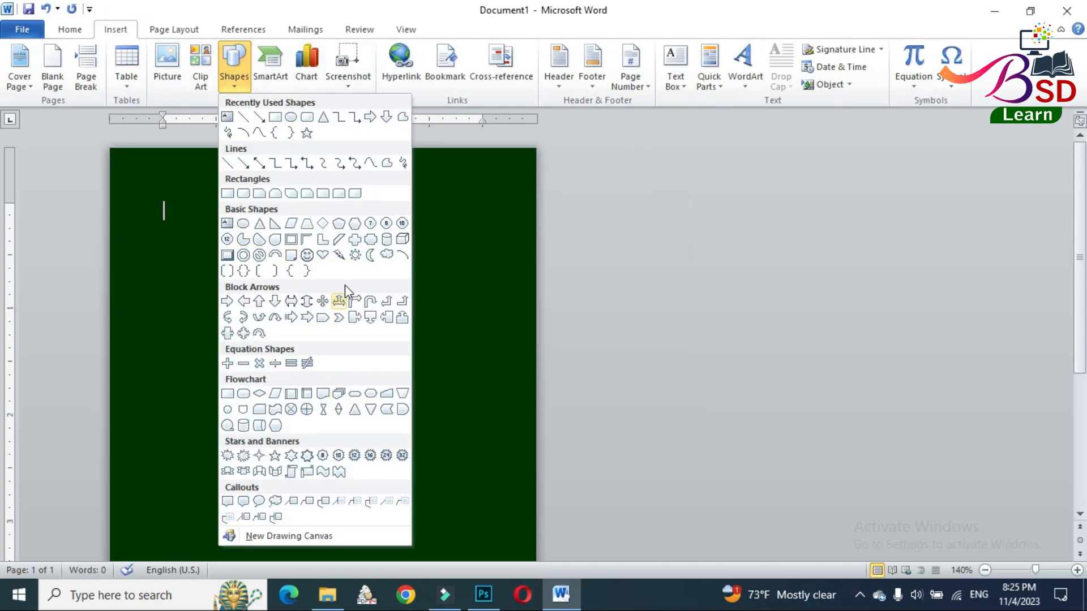
pyautogui.click(371, 240)
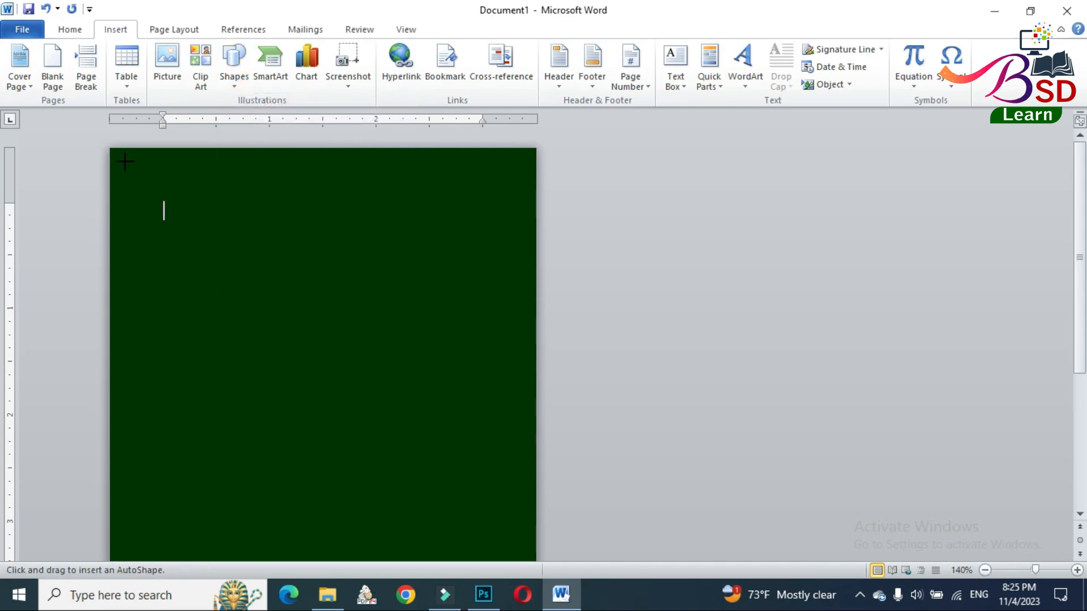
pyautogui.moveTo(120, 162); pyautogui.dragTo(522, 399)
# Stretch the plaque down to just above the page's lower edge and reduce the size of its concave corners
pyautogui.scroll(-3, 432, 304)
pyautogui.scroll(3, 368, 289)
pyautogui.scroll(-2, 358, 287)
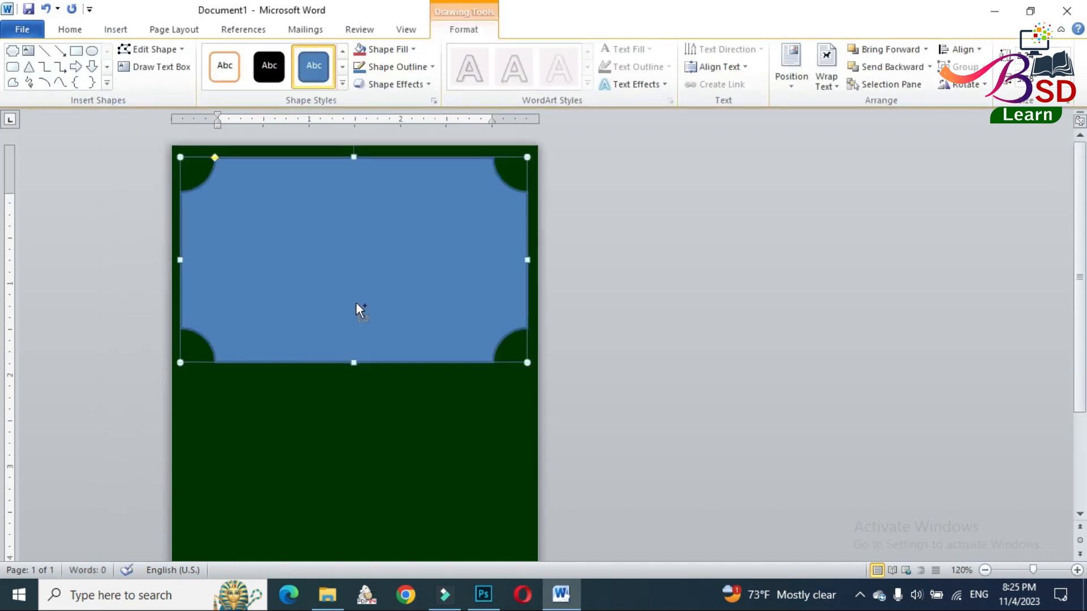
pyautogui.scroll(-2, 355, 304)
pyautogui.scroll(-1, 356, 302)
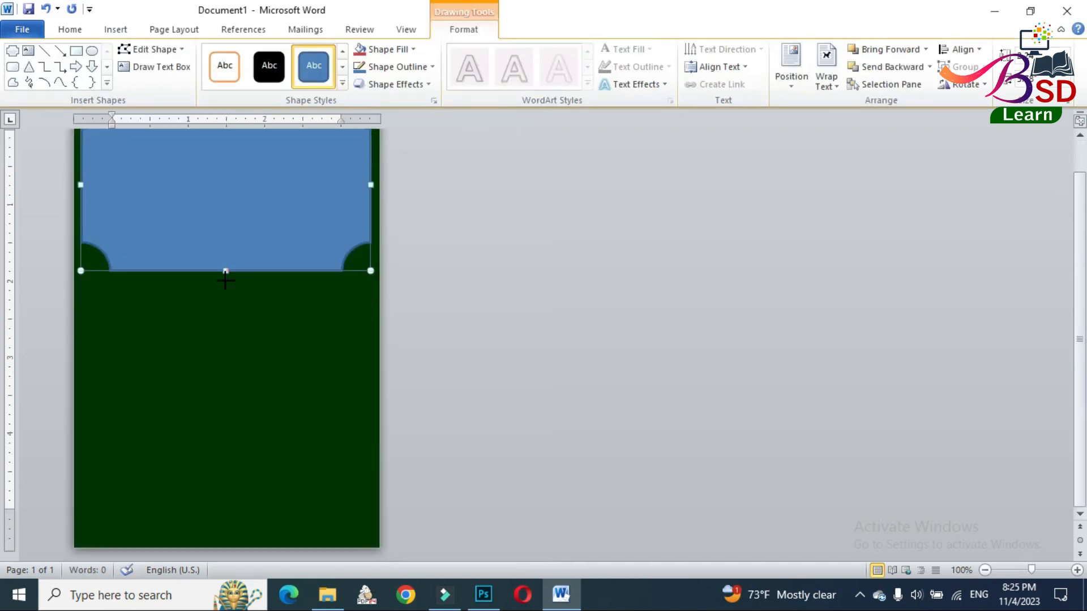
pyautogui.moveTo(226, 280); pyautogui.dragTo(296, 538)
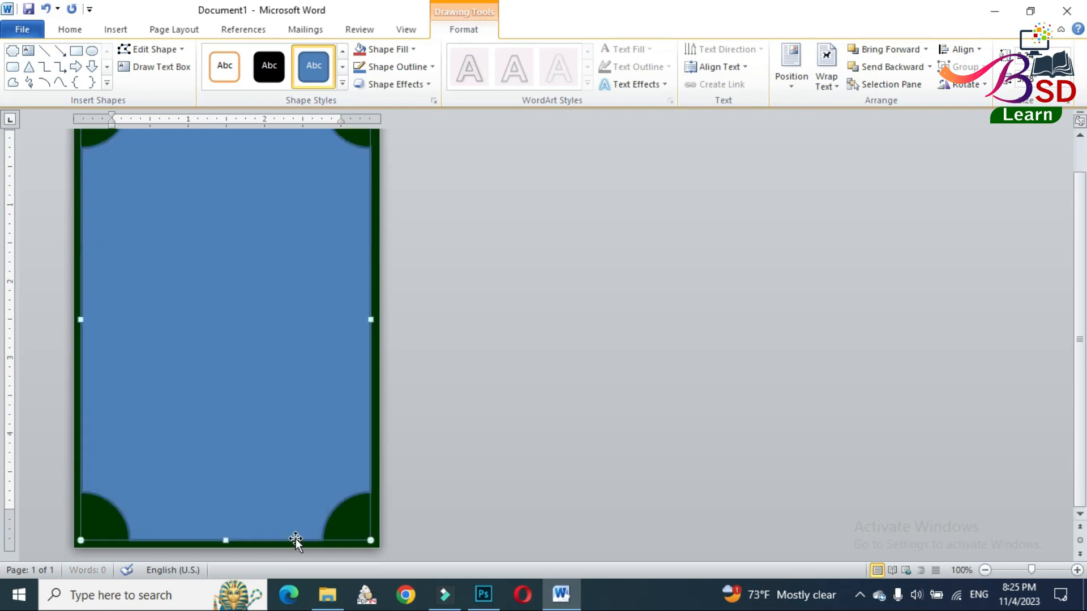
pyautogui.scroll(2, 151, 238)
pyautogui.moveTo(129, 151); pyautogui.dragTo(107, 151)
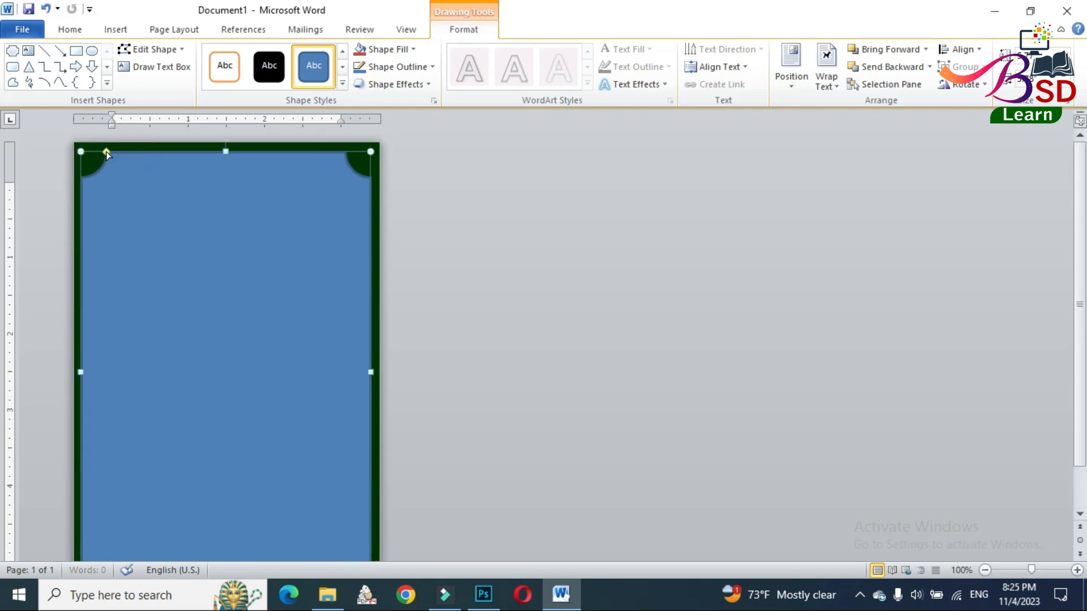
# Format the plaque with no fill and a 3 pt outline in standard orange
pyautogui.click(381, 50)
pyautogui.click(409, 208)
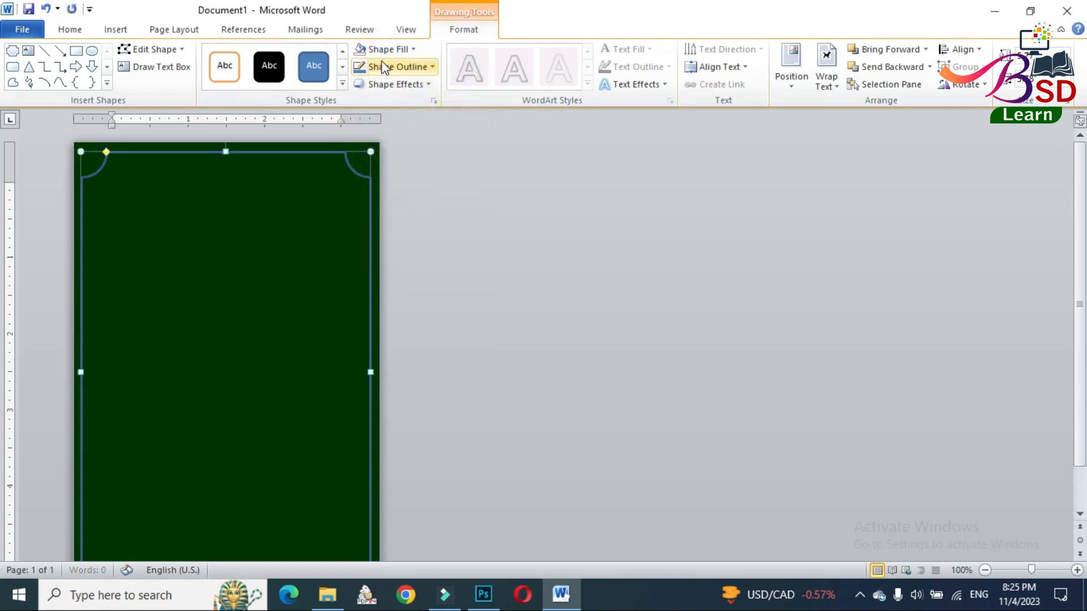
pyautogui.click(384, 67)
pyautogui.moveTo(449, 271)
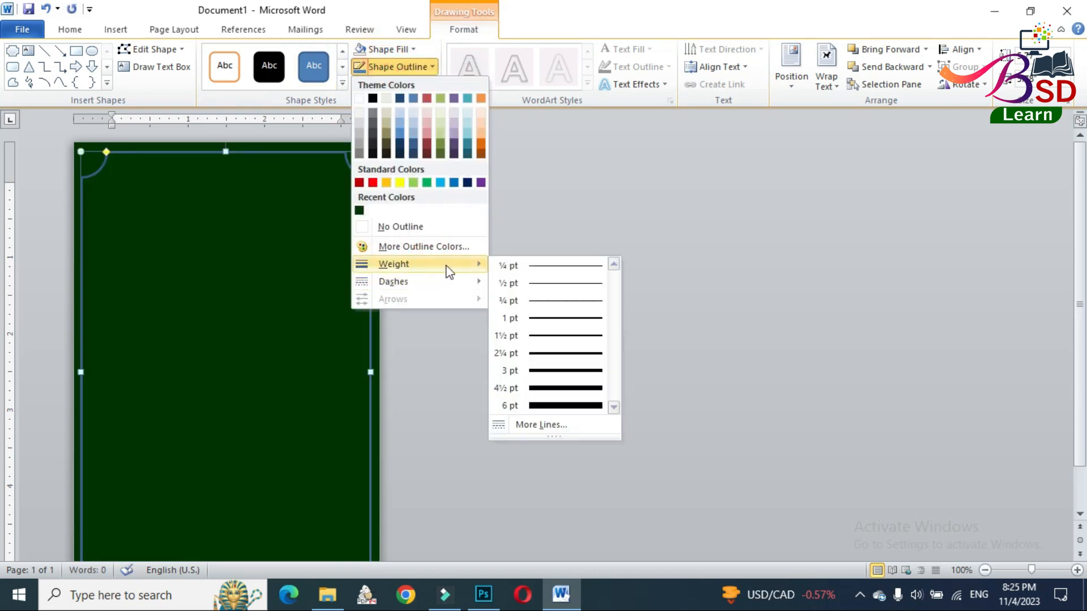
pyautogui.click(541, 371)
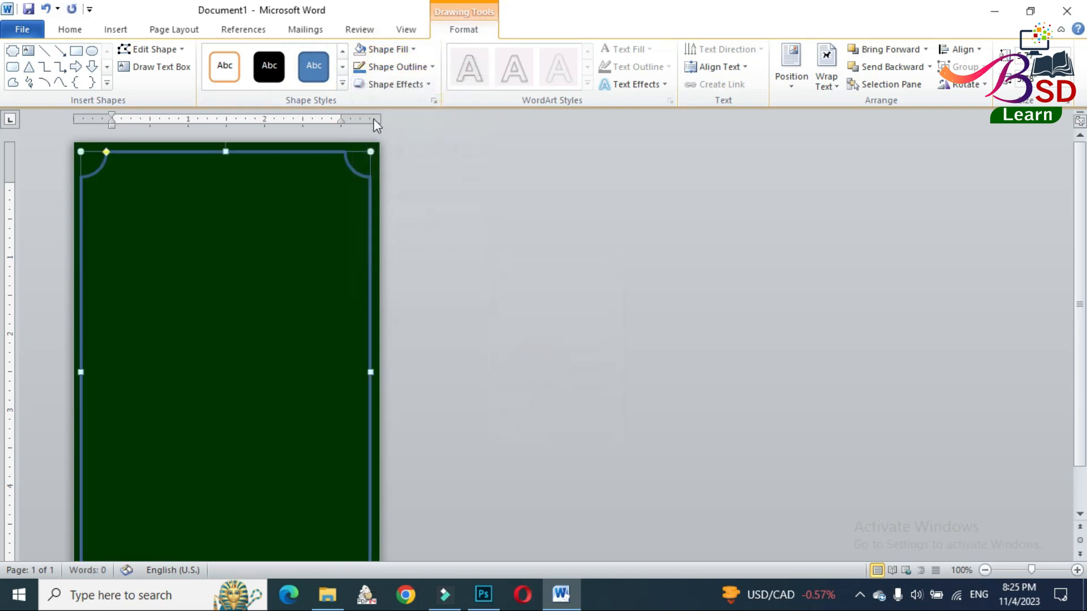
pyautogui.click(386, 67)
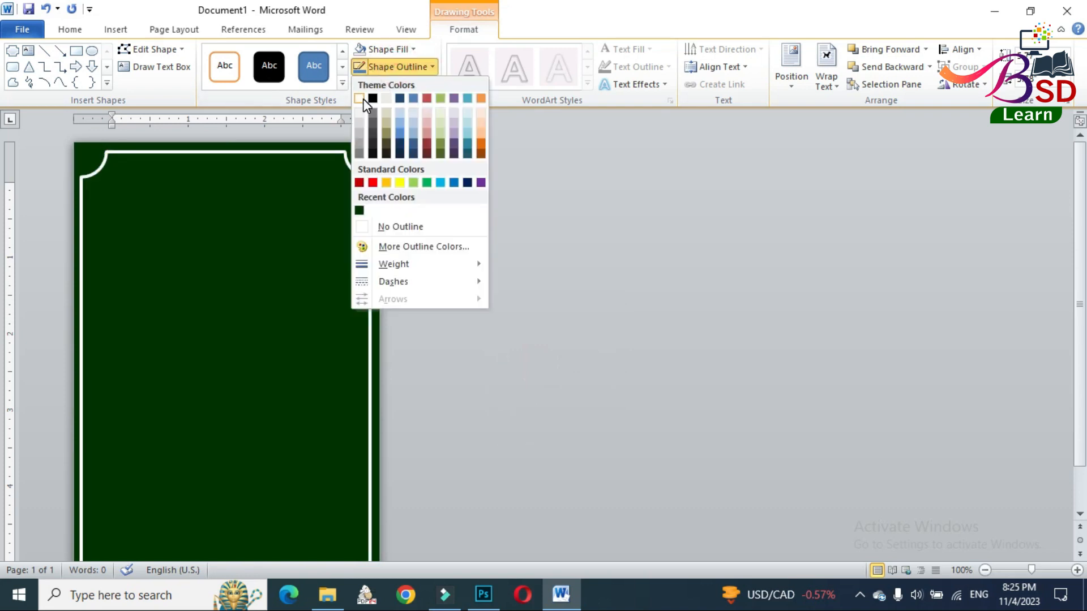
pyautogui.click(386, 183)
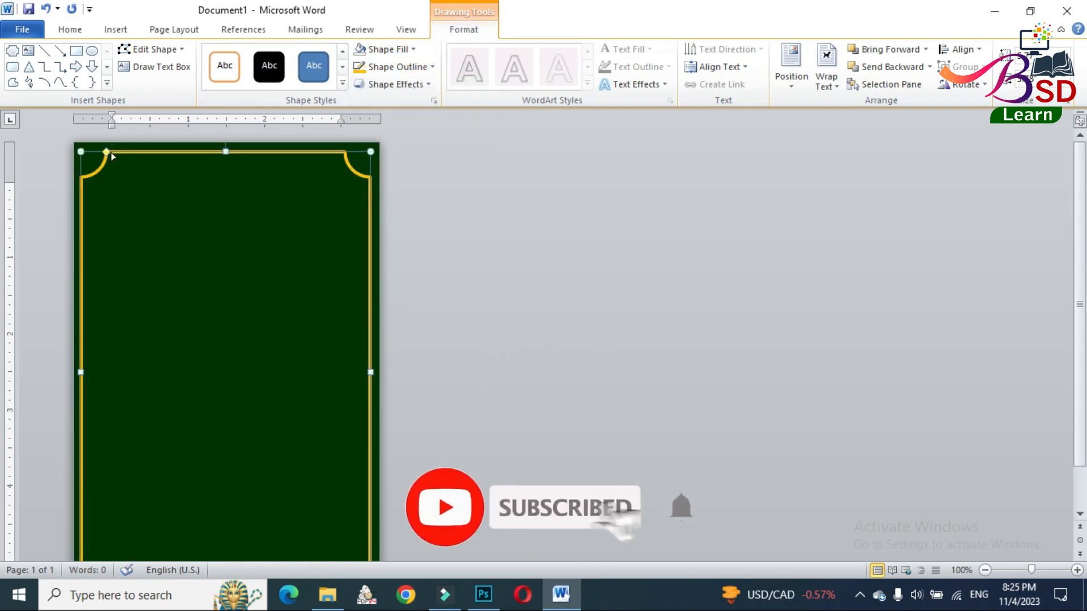
# Enlarge the plaque's concave corners slightly and set its outline weight to 2¼ pt
pyautogui.moveTo(107, 154); pyautogui.dragTo(112, 154)
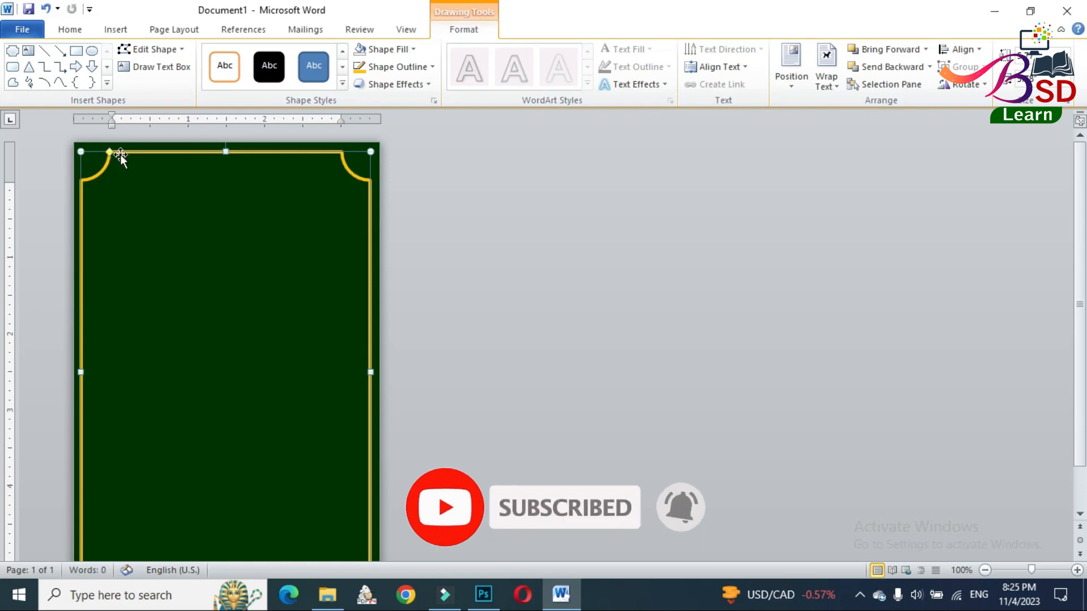
pyautogui.click(432, 67)
pyautogui.moveTo(449, 259)
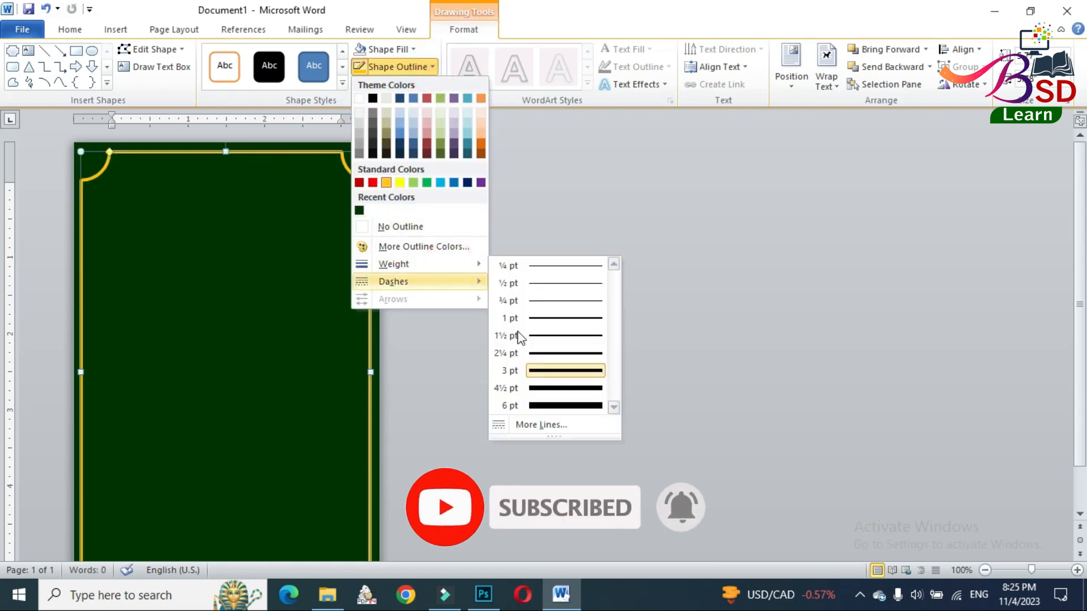
pyautogui.click(566, 354)
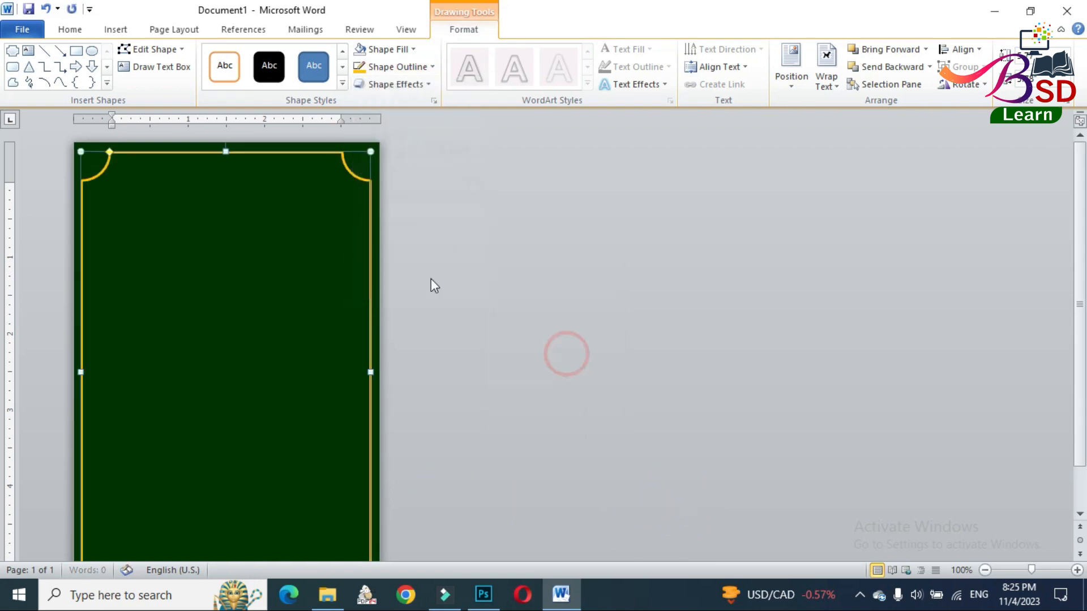
# Duplicate the orange plaque frame and centre a slightly smaller copy inside the original
pyautogui.rightClick(280, 155)
pyautogui.click(320, 180)
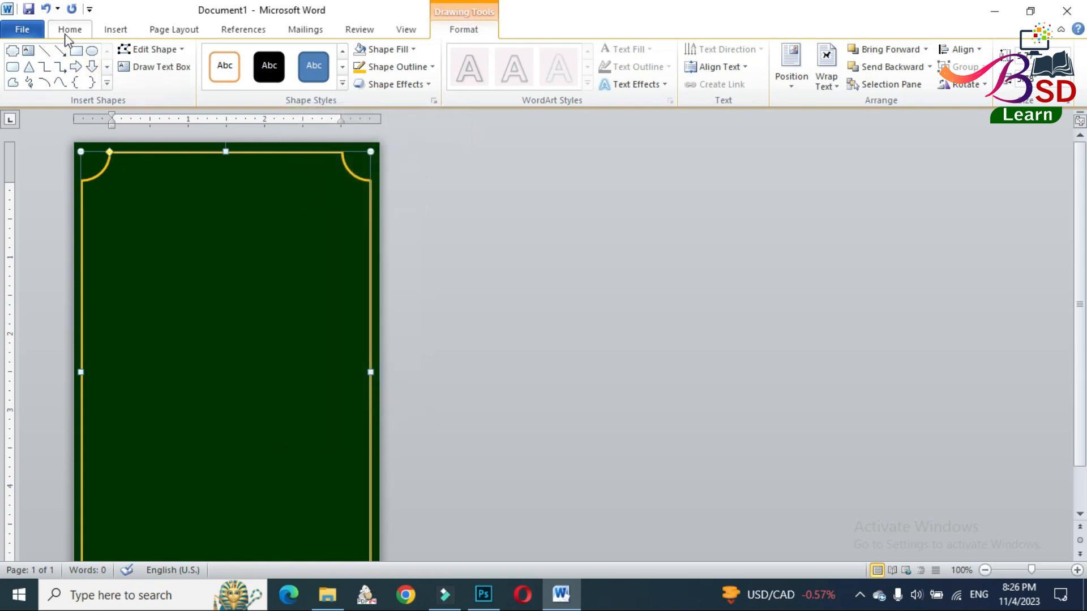
pyautogui.click(67, 34)
pyautogui.click(19, 61)
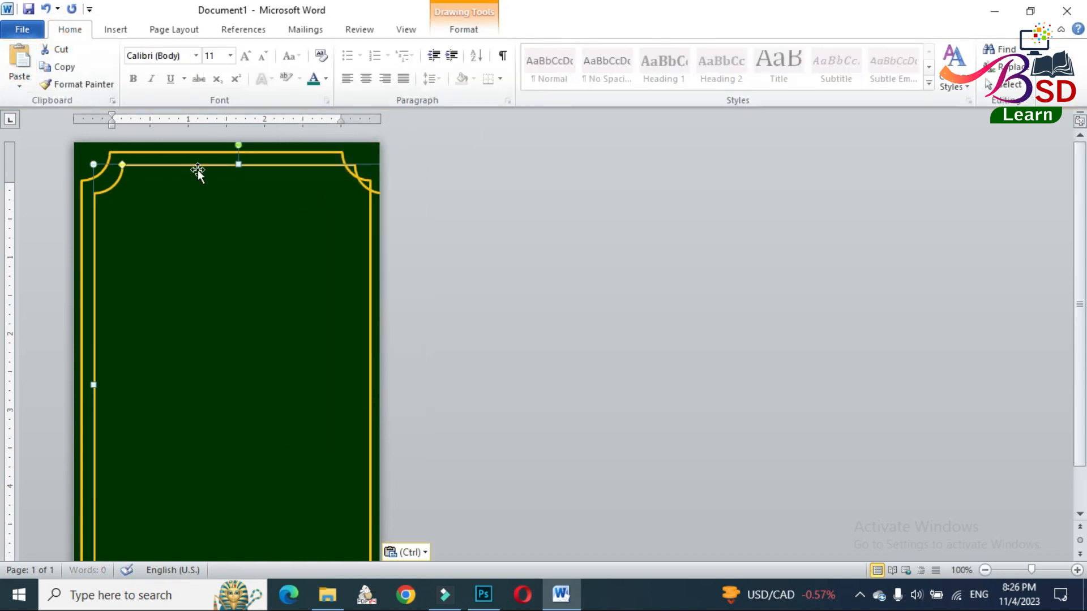
pyautogui.moveTo(192, 166); pyautogui.dragTo(180, 155)
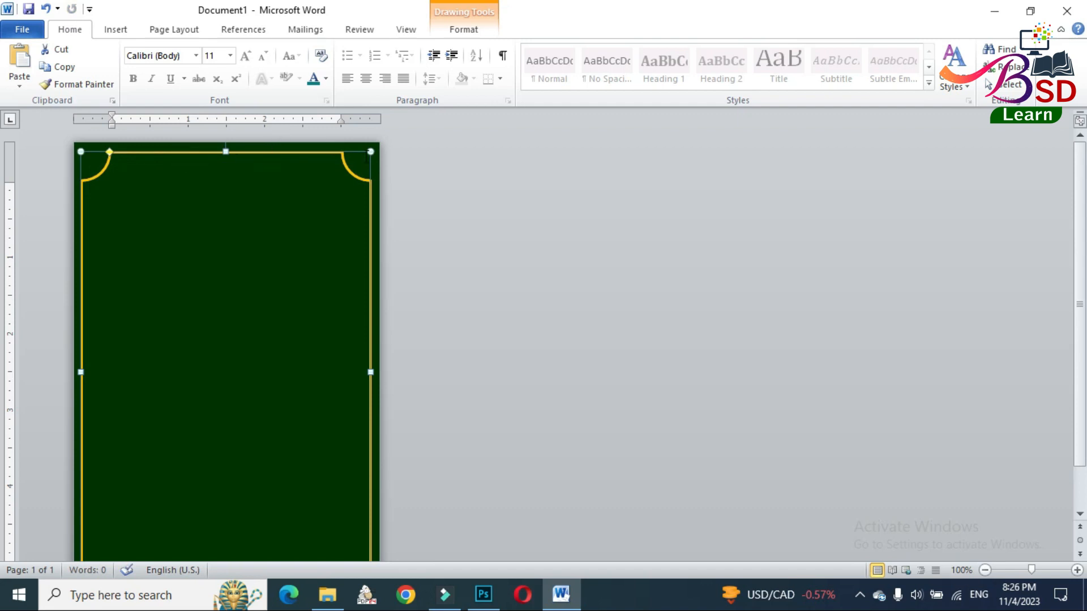
pyautogui.moveTo(371, 152); pyautogui.dragTo(363, 163)
pyautogui.scroll(-2, 288, 270)
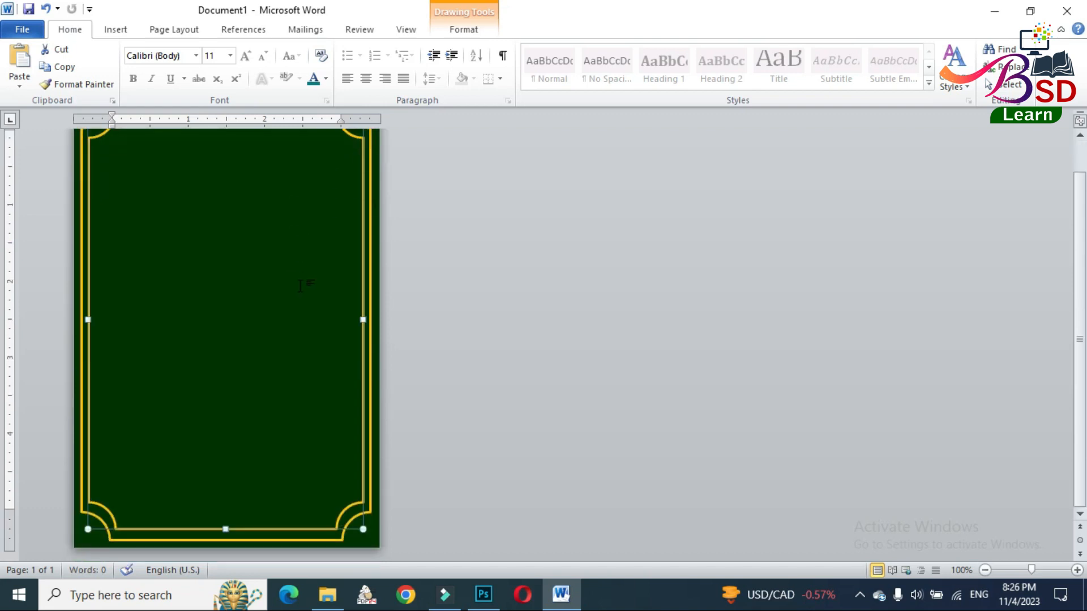
# Give the inner plaque frame a white outline with a weight of 1½ pt
pyautogui.click(464, 35)
pyautogui.click(403, 66)
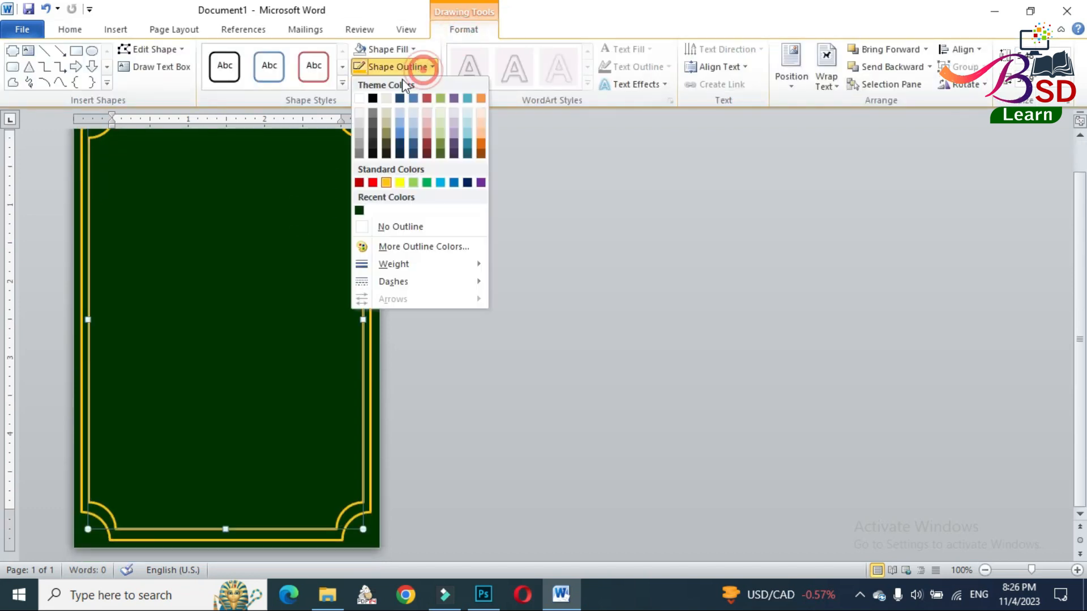
pyautogui.click(359, 101)
pyautogui.click(399, 67)
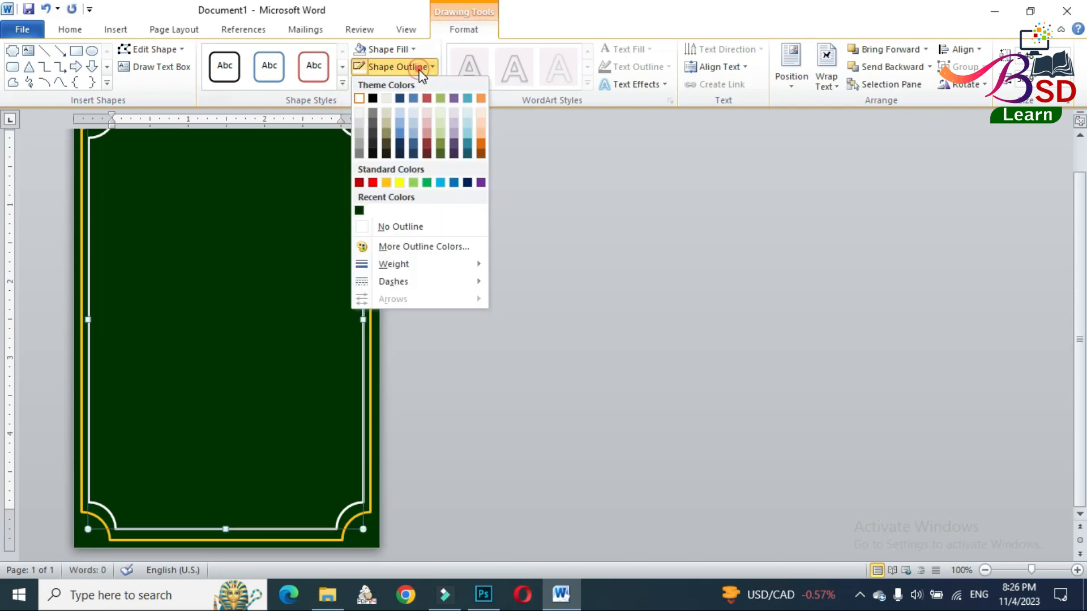
pyautogui.click(446, 261)
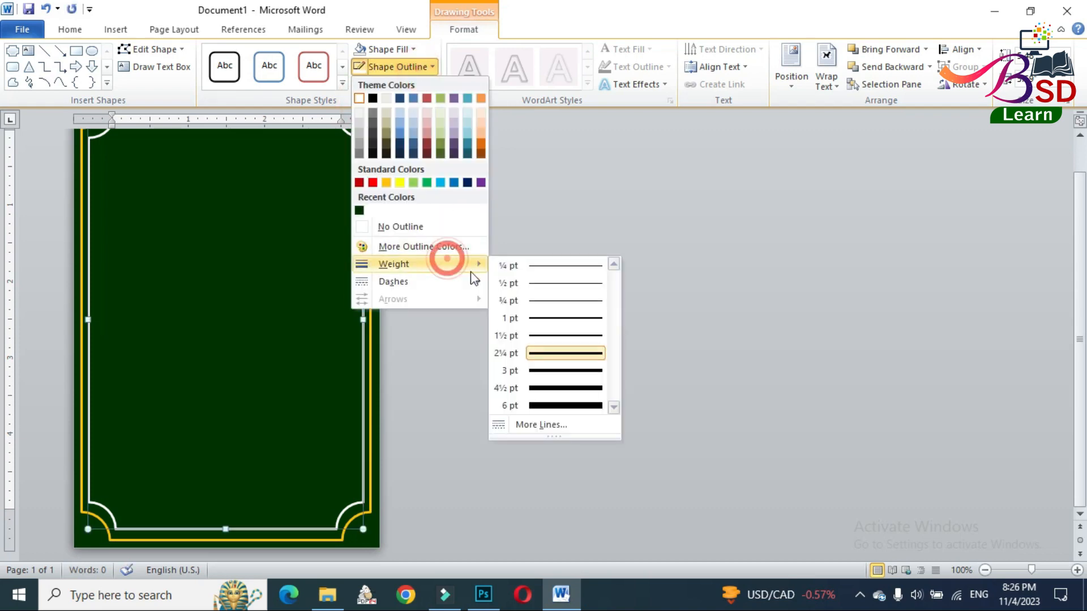
pyautogui.click(547, 337)
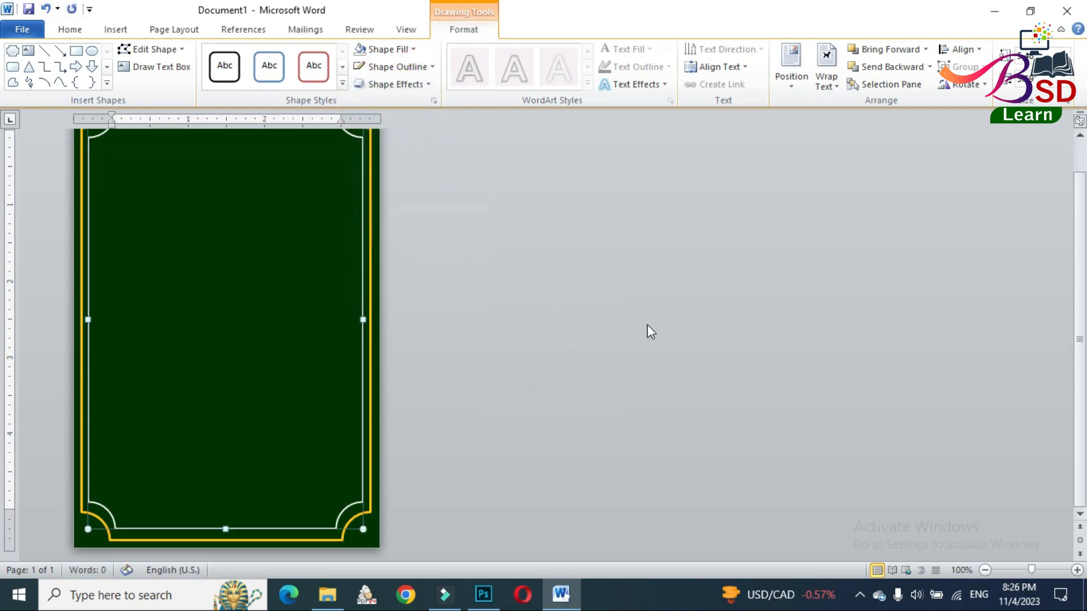
pyautogui.click(692, 323)
# Draw a pie shape about 0.9 in across inside the frames and reduce it to its lower-right quarter
pyautogui.scroll(4, 317, 283)
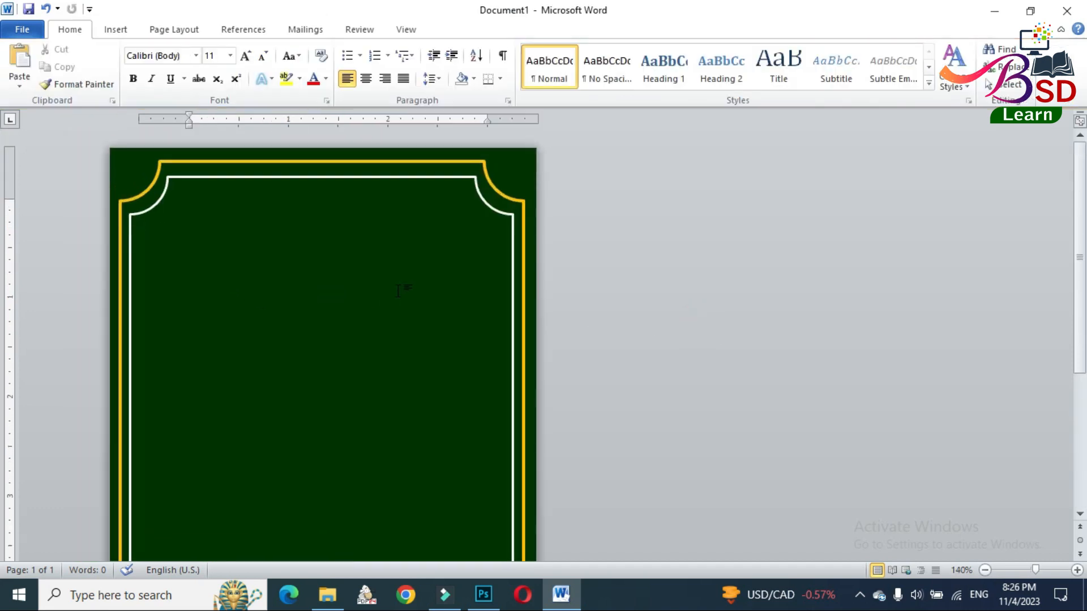
pyautogui.scroll(7, 398, 290)
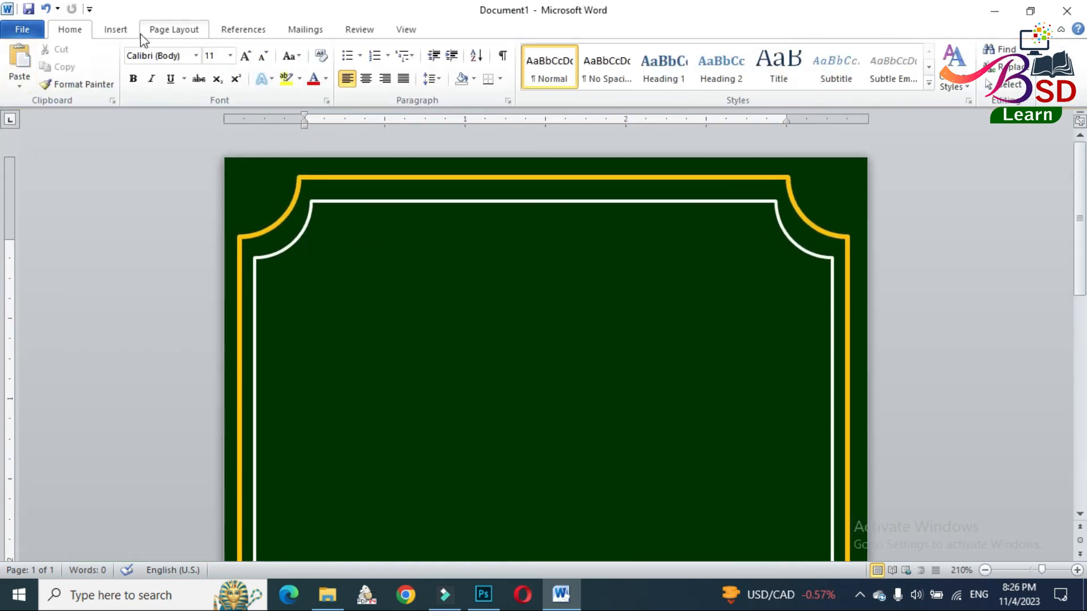
pyautogui.click(116, 30)
pyautogui.click(234, 78)
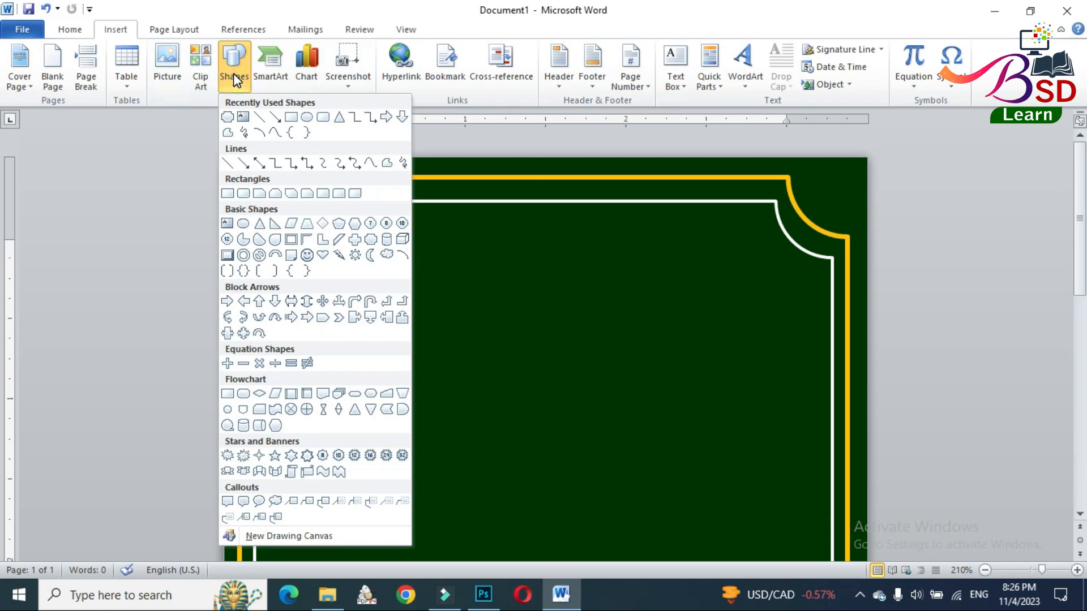
pyautogui.click(244, 240)
pyautogui.moveTo(372, 250)
pyautogui.mouseDown()
pyautogui.moveTo(417, 303)
pyautogui.moveTo(498, 363)
pyautogui.moveTo(486, 398)
pyautogui.moveTo(517, 396)
pyautogui.mouseUp()
pyautogui.moveTo(445, 255); pyautogui.dragTo(444, 399)
# Remove the quarter pie's outline and fill it with white
pyautogui.click(415, 67)
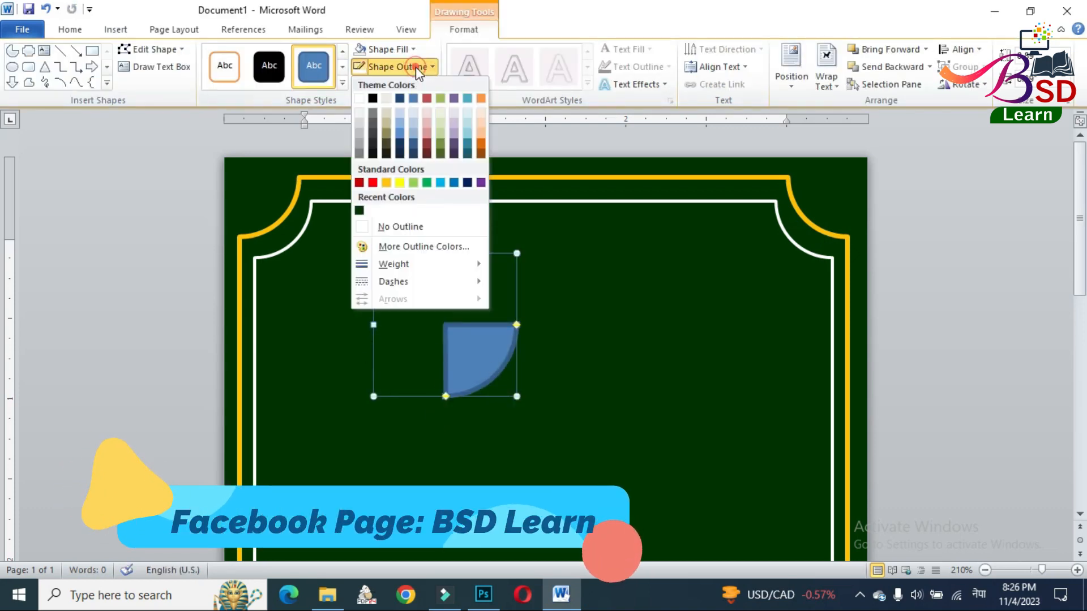
pyautogui.click(417, 227)
pyautogui.click(387, 49)
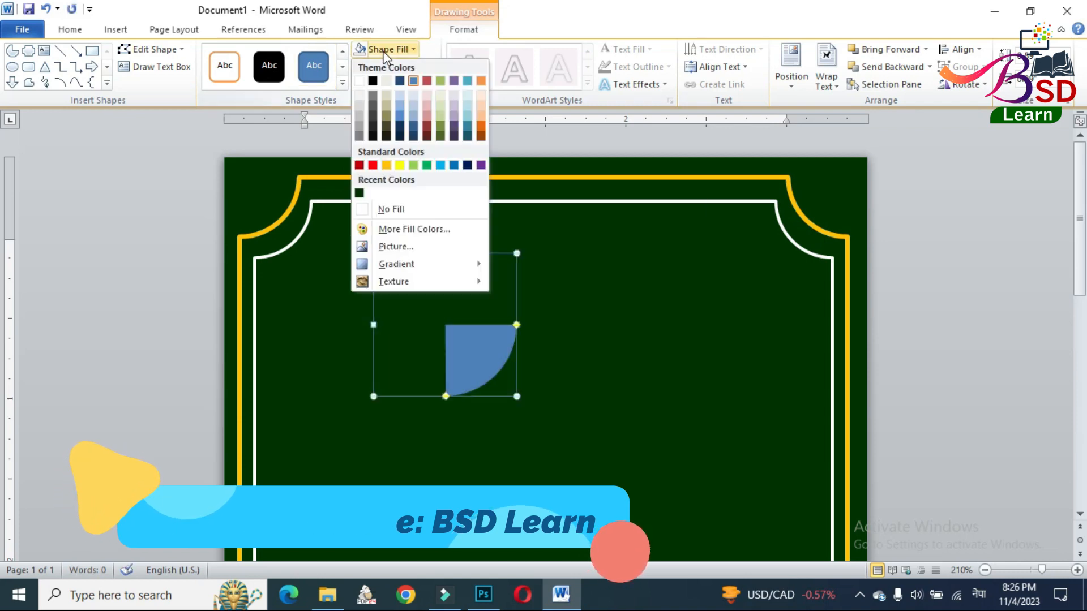
pyautogui.click(359, 81)
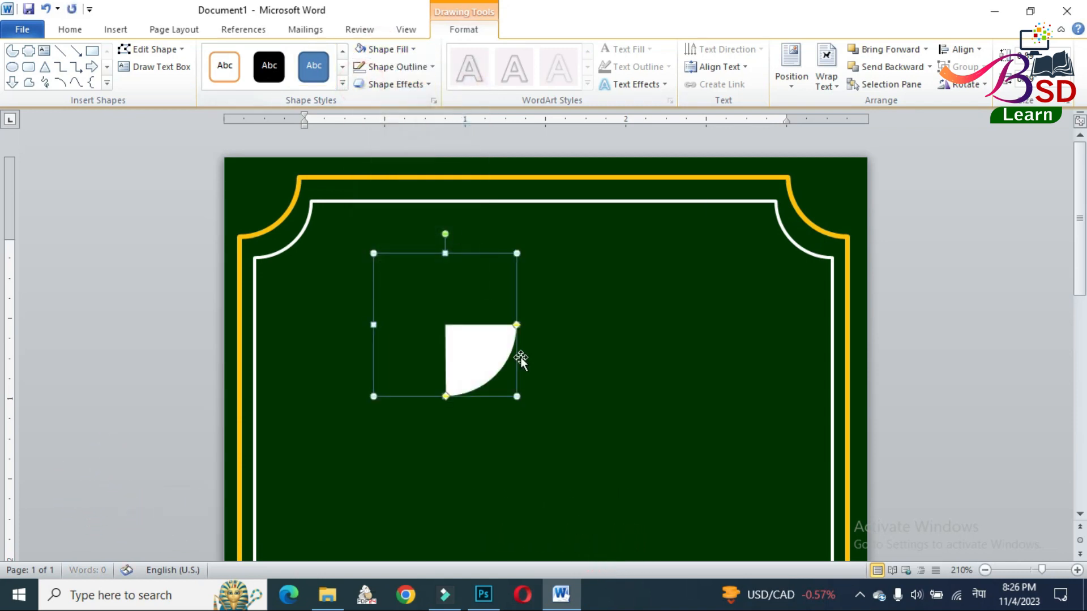
# Shrink the white pie shape to about 0.7 in across and fit its quarter into the card's upper-left corner
pyautogui.moveTo(485, 357)
pyautogui.mouseDown()
pyautogui.moveTo(317, 264)
pyautogui.moveTo(273, 201)
pyautogui.moveTo(485, 361)
pyautogui.mouseUp()
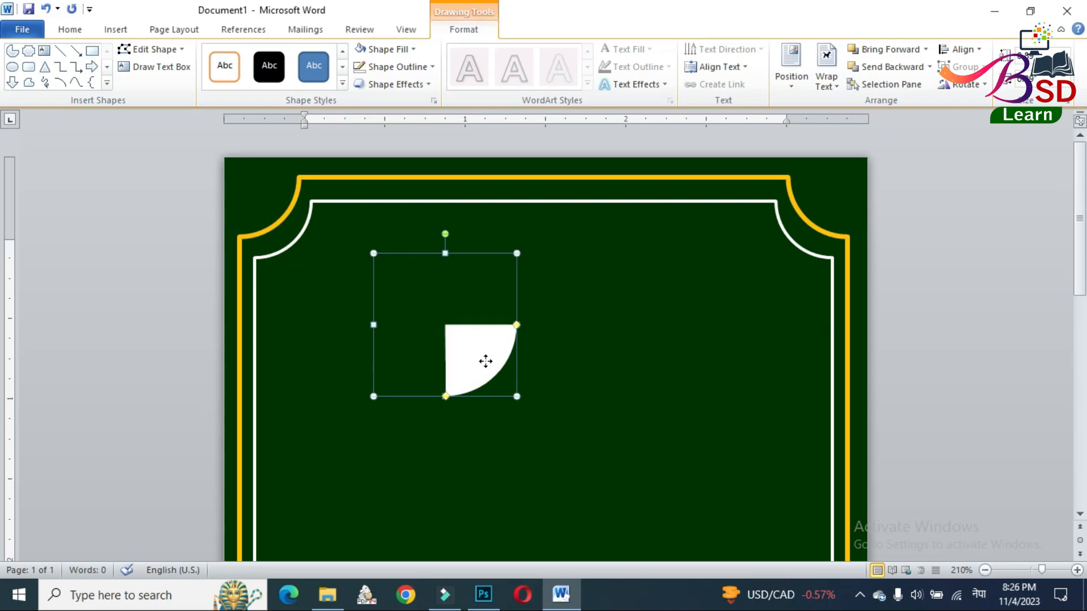
pyautogui.moveTo(516, 253); pyautogui.dragTo(490, 282)
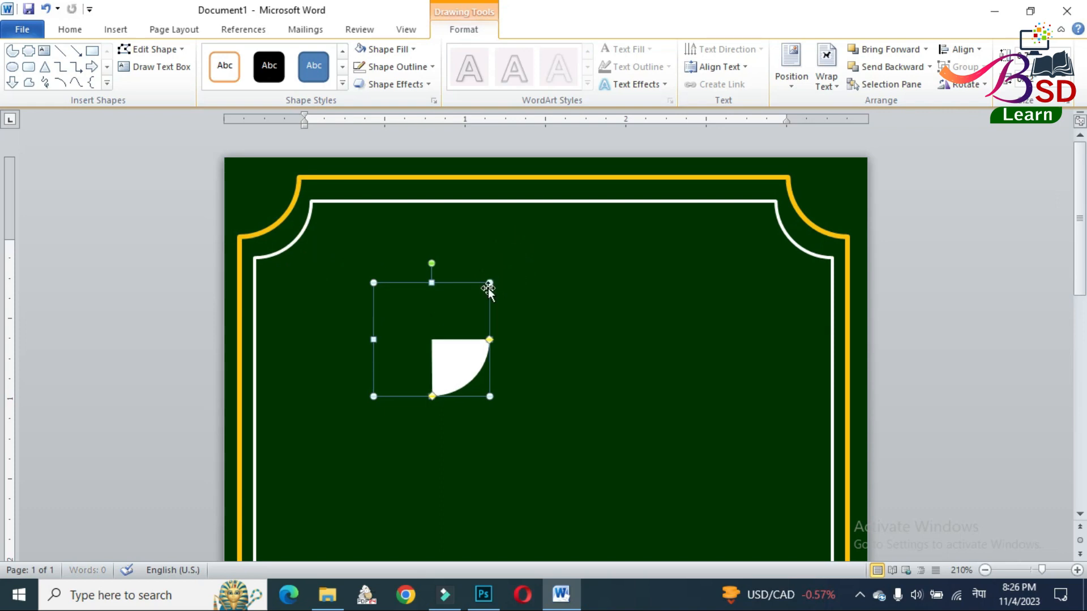
pyautogui.moveTo(453, 364); pyautogui.dragTo(258, 201)
# Copy the white quarter pie and paste two duplicates of it
pyautogui.rightClick(258, 200)
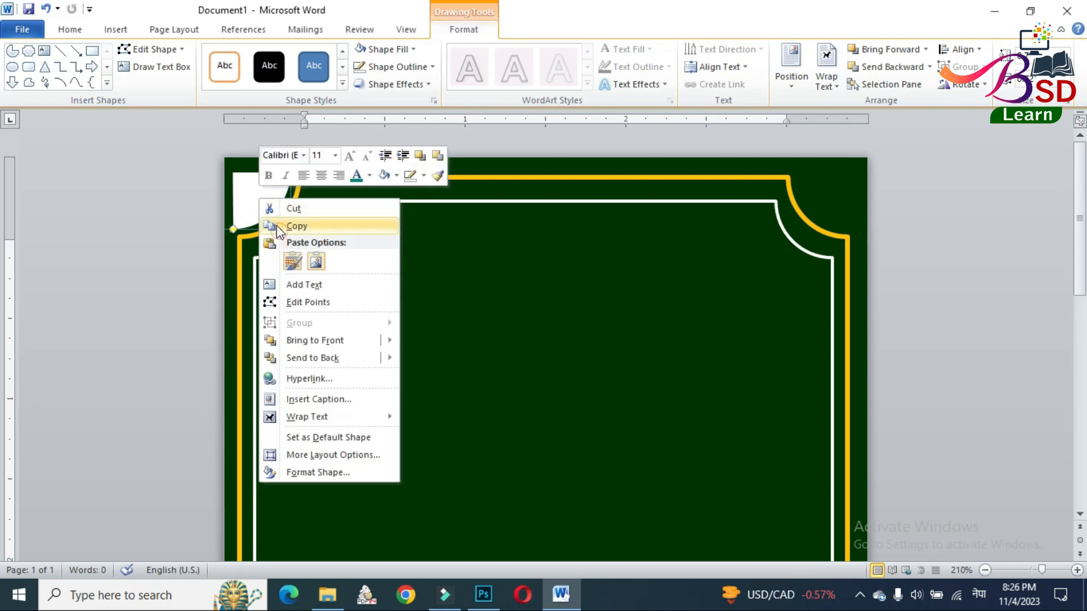
pyautogui.click(294, 224)
pyautogui.click(67, 31)
pyautogui.click(22, 59)
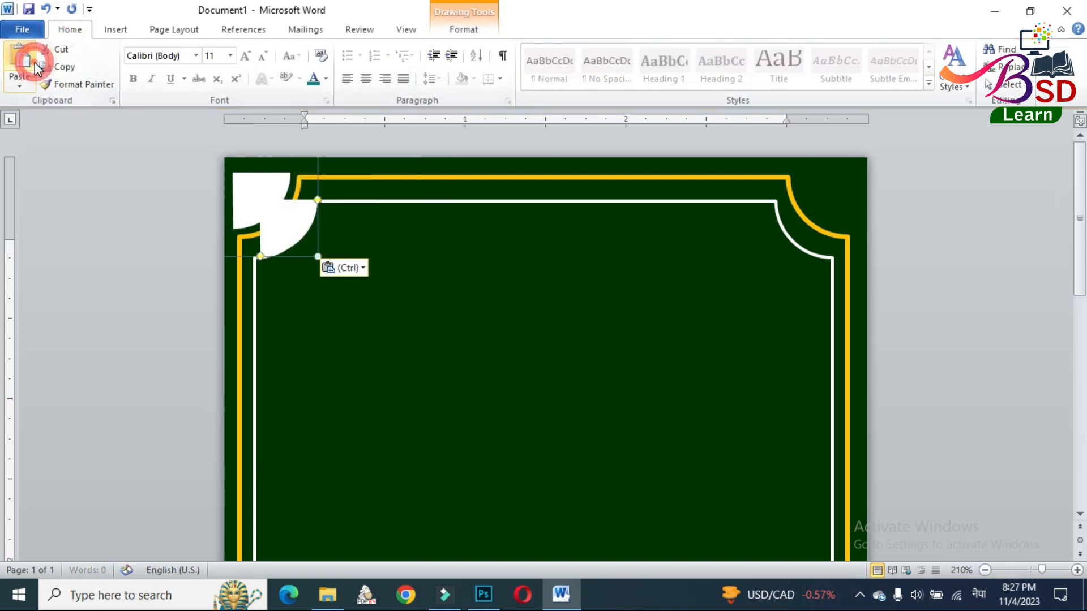
pyautogui.click(22, 60)
# Rotate one quarter-pie copy right 90° and fit it into the card's upper-right corner, outside the orange frame
pyautogui.moveTo(317, 258); pyautogui.dragTo(798, 224)
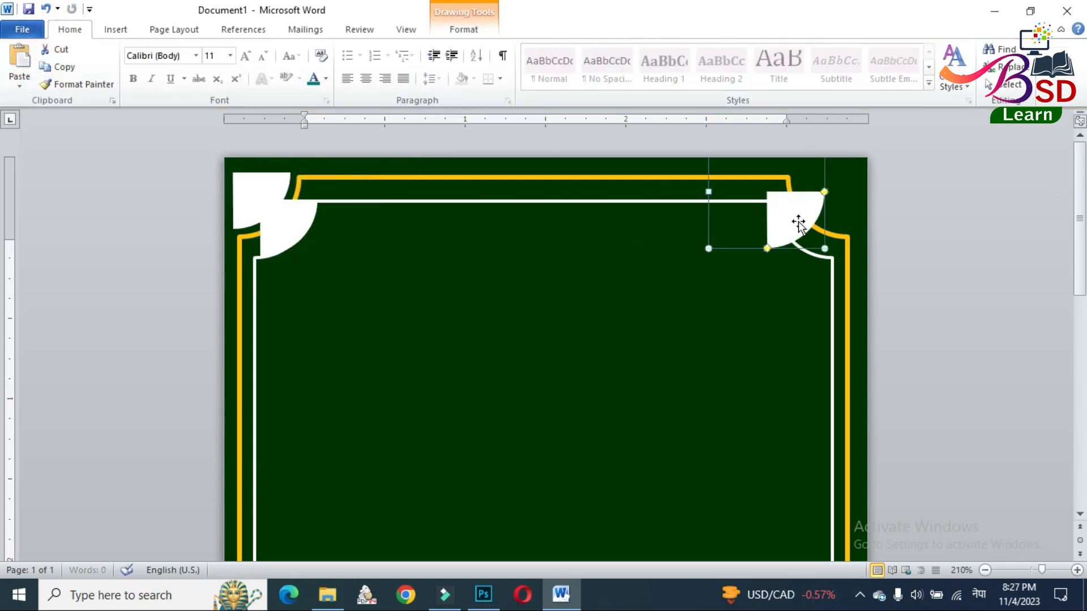
pyautogui.click(464, 28)
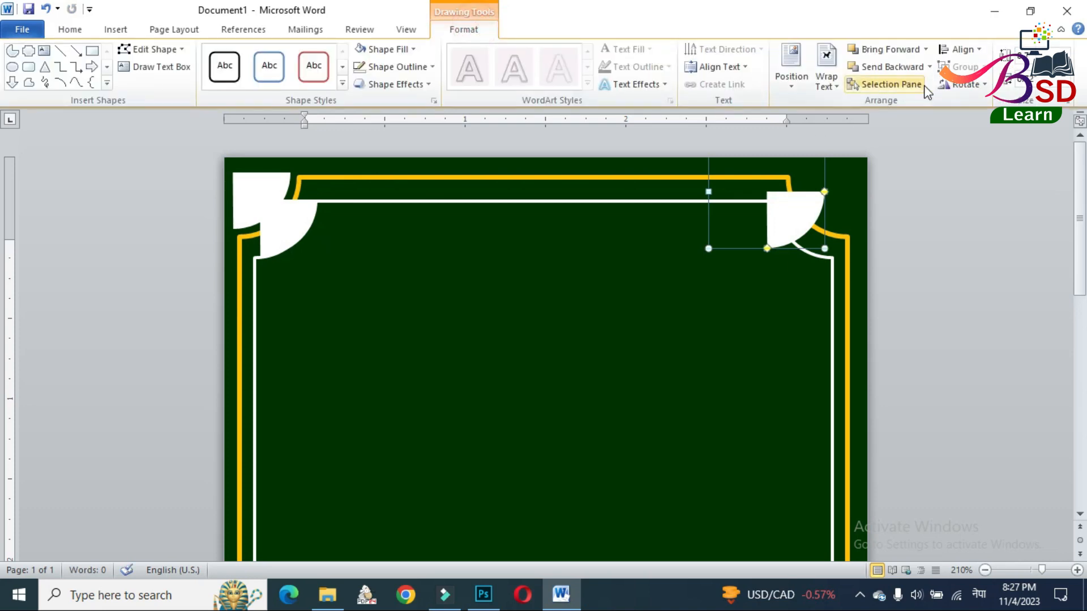
pyautogui.click(962, 84)
pyautogui.click(984, 105)
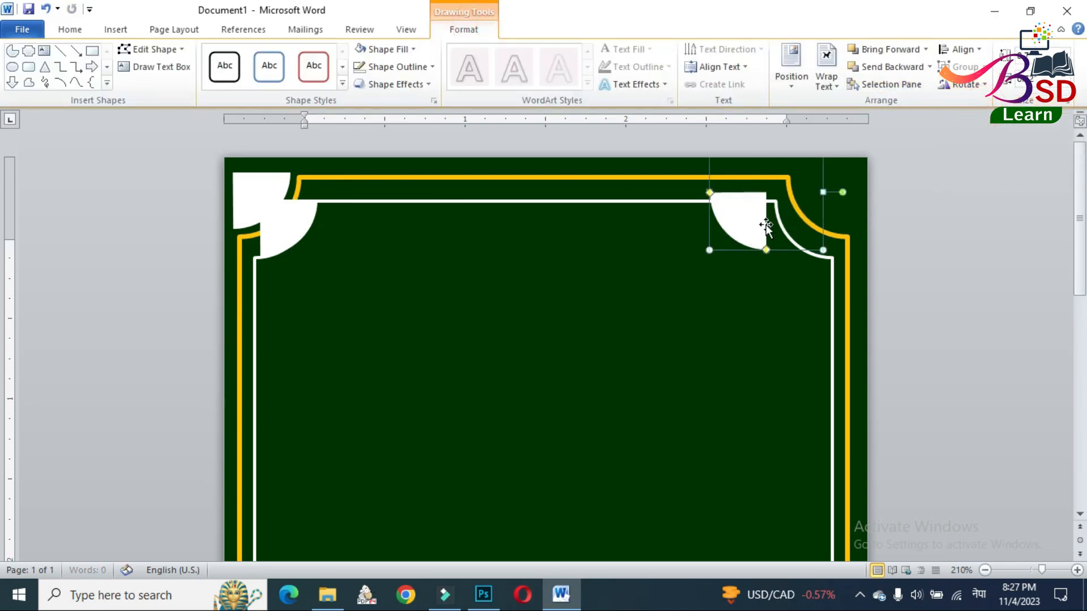
pyautogui.moveTo(756, 220); pyautogui.dragTo(842, 207)
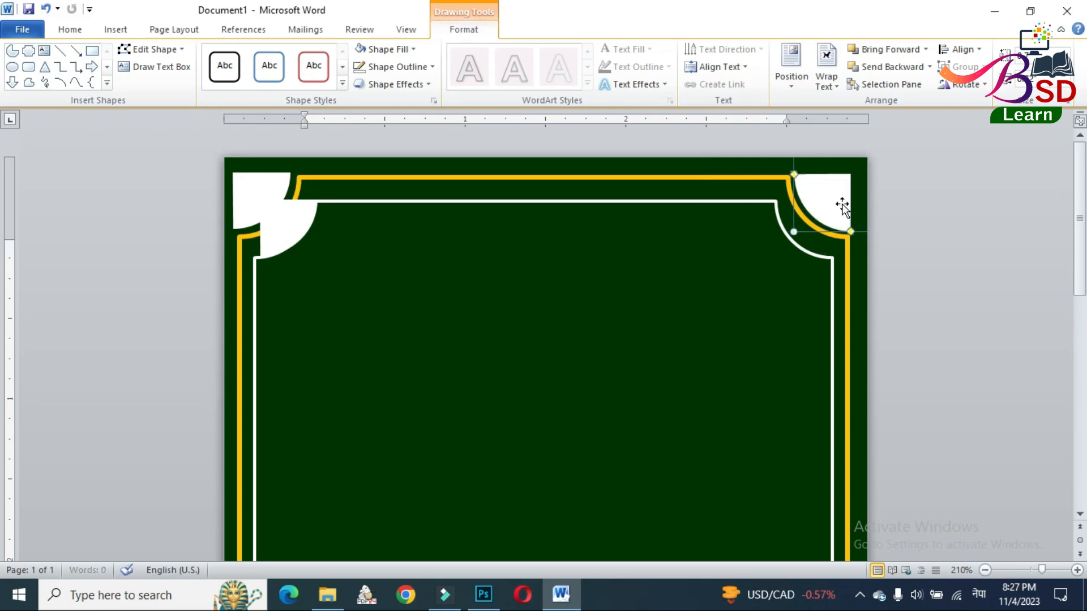
# Bring the other quarter-pie copy down to the card's lower-left corner and flip it vertically
pyautogui.moveTo(301, 219); pyautogui.dragTo(410, 412)
pyautogui.scroll(-5, 460, 315)
pyautogui.scroll(3, 461, 315)
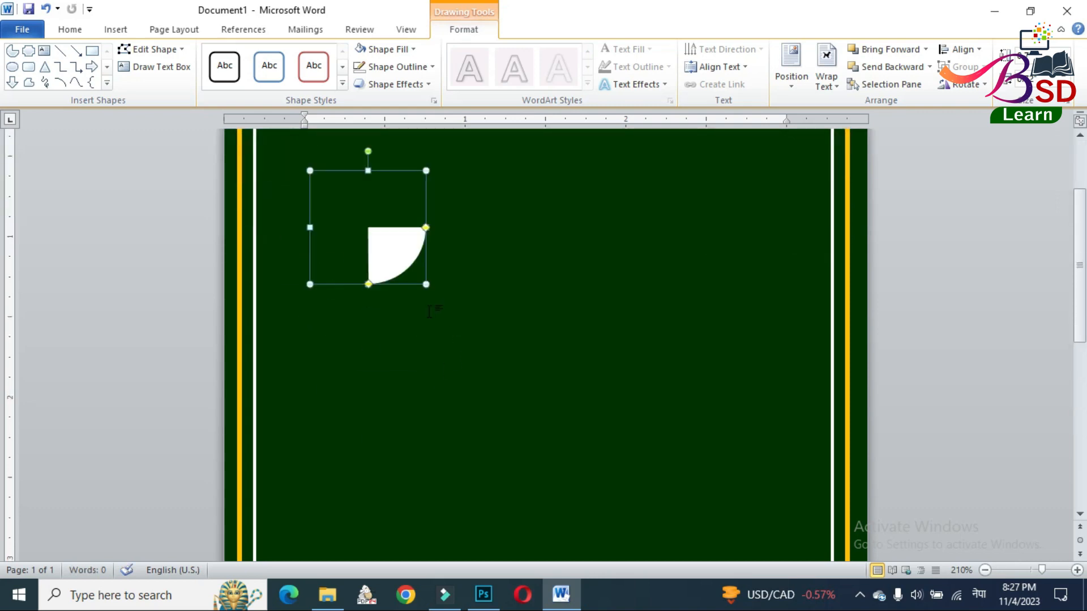
pyautogui.moveTo(385, 264); pyautogui.dragTo(439, 476)
pyautogui.scroll(-5, 490, 376)
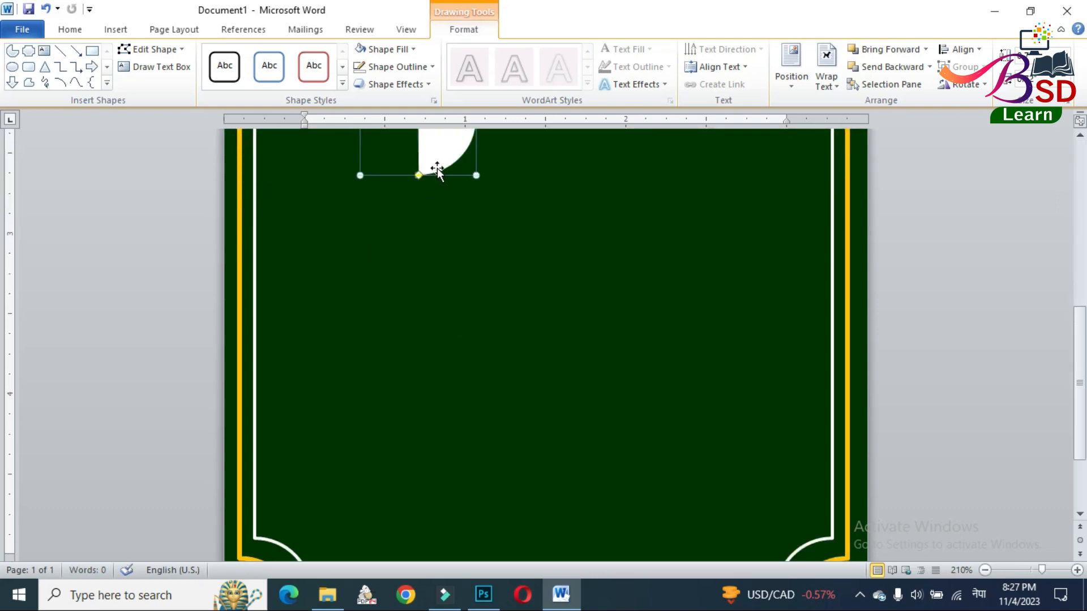
pyautogui.moveTo(437, 170); pyautogui.dragTo(660, 535)
pyautogui.scroll(-3, 668, 482)
pyautogui.moveTo(664, 428); pyautogui.dragTo(279, 508)
pyautogui.click(948, 86)
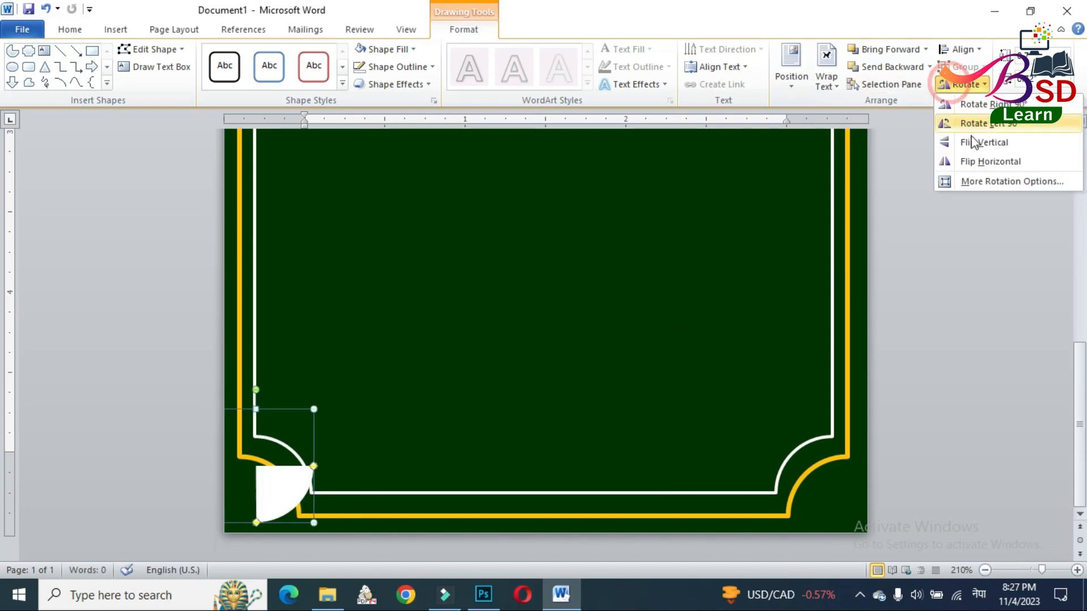
pyautogui.click(971, 142)
# Place another copy of the flipped quarter pie in the card's lower-right corner, rotated left 90°
pyautogui.moveTo(273, 478); pyautogui.dragTo(696, 449)
pyautogui.click(964, 84)
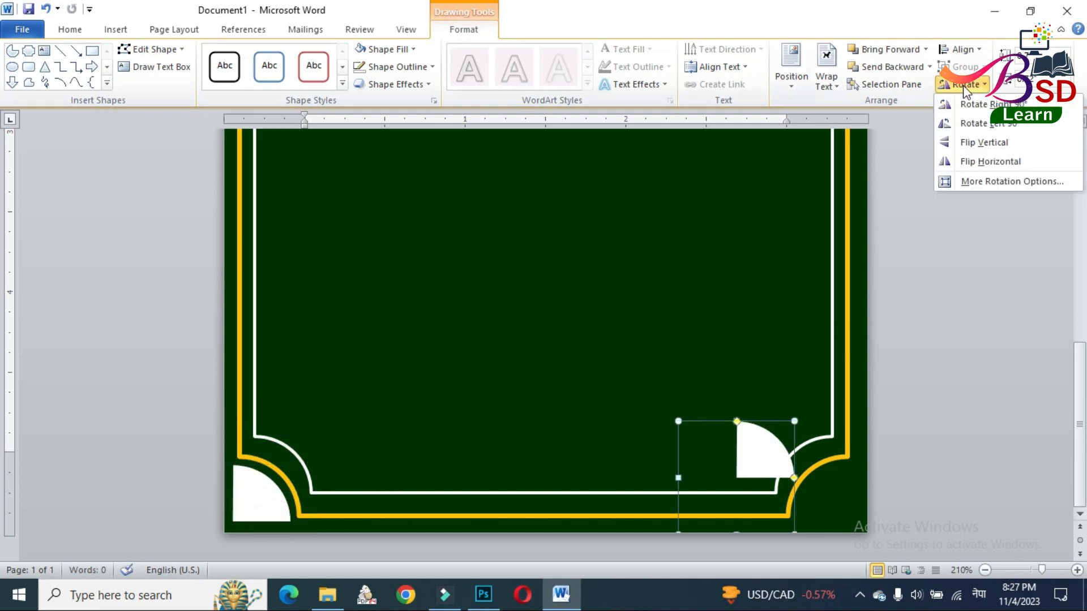
pyautogui.click(972, 123)
pyautogui.moveTo(730, 472); pyautogui.dragTo(844, 515)
pyautogui.click(628, 377)
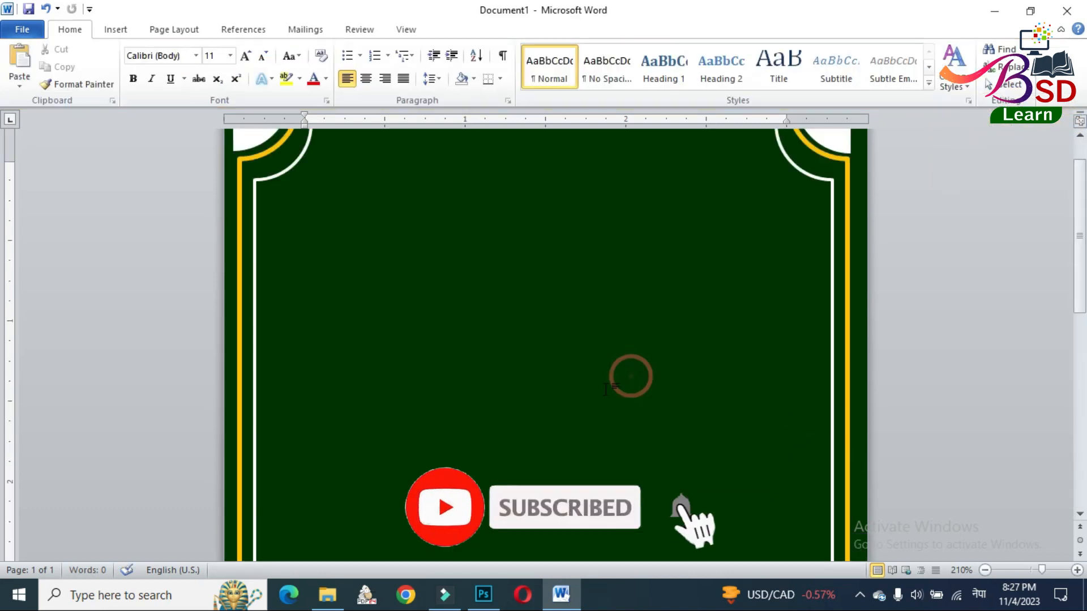
# Insert the pngegg ornament picture from the Desktop's Christmas folder and set its text wrapping to In Front of Text
pyautogui.scroll(-3, 588, 404)
pyautogui.scroll(6, 577, 410)
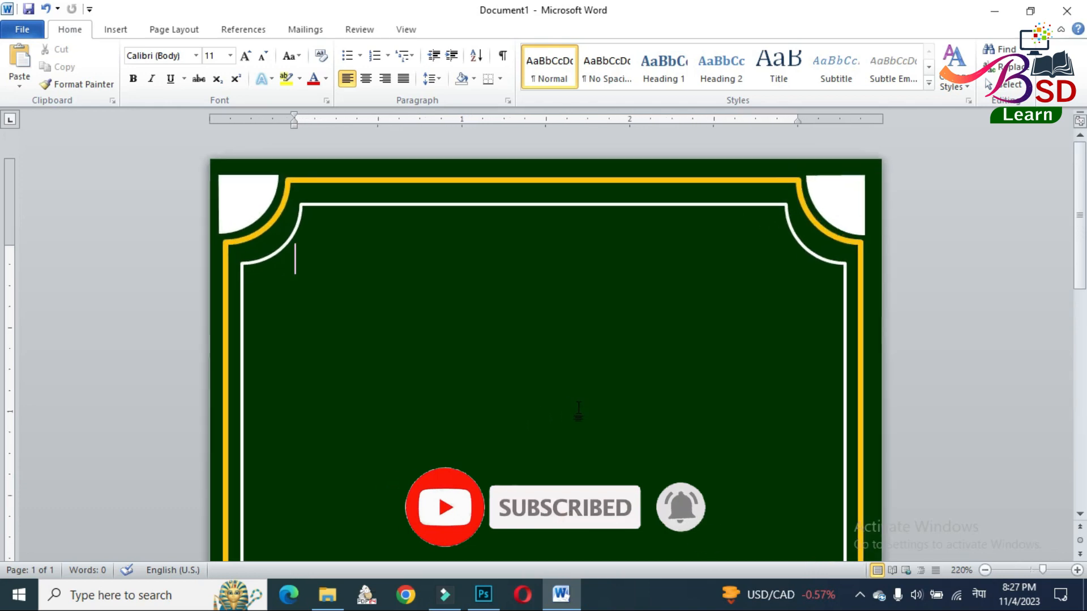
pyautogui.scroll(-5, 590, 413)
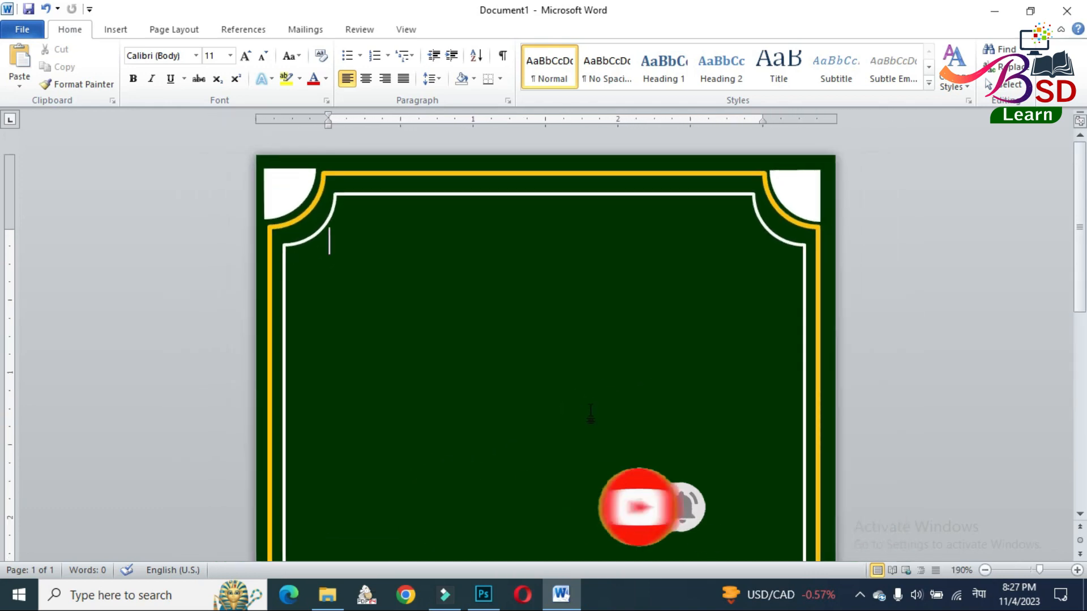
pyautogui.click(116, 33)
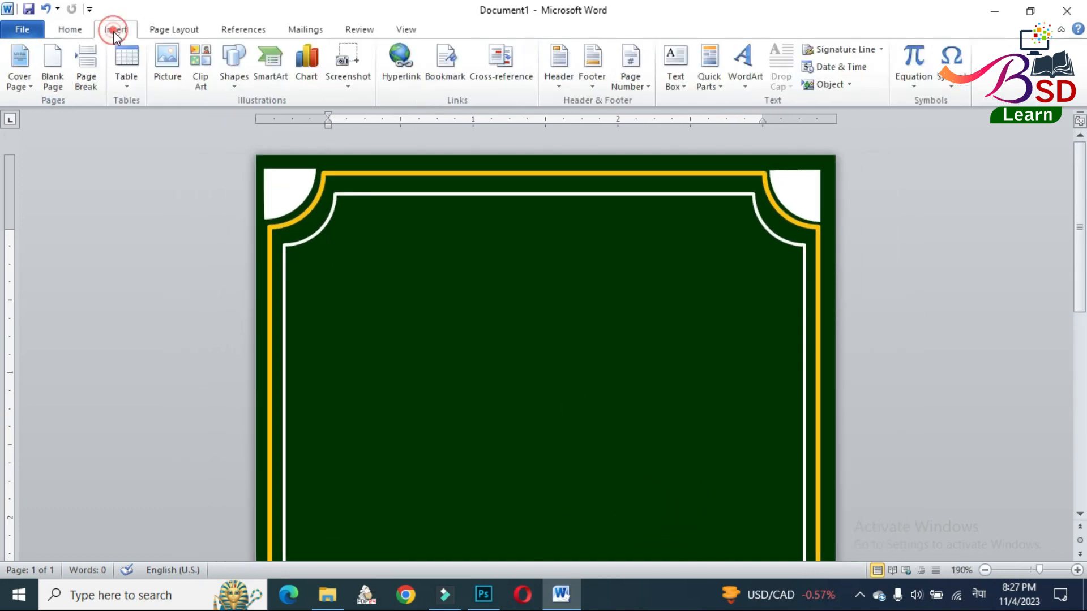
pyautogui.click(174, 70)
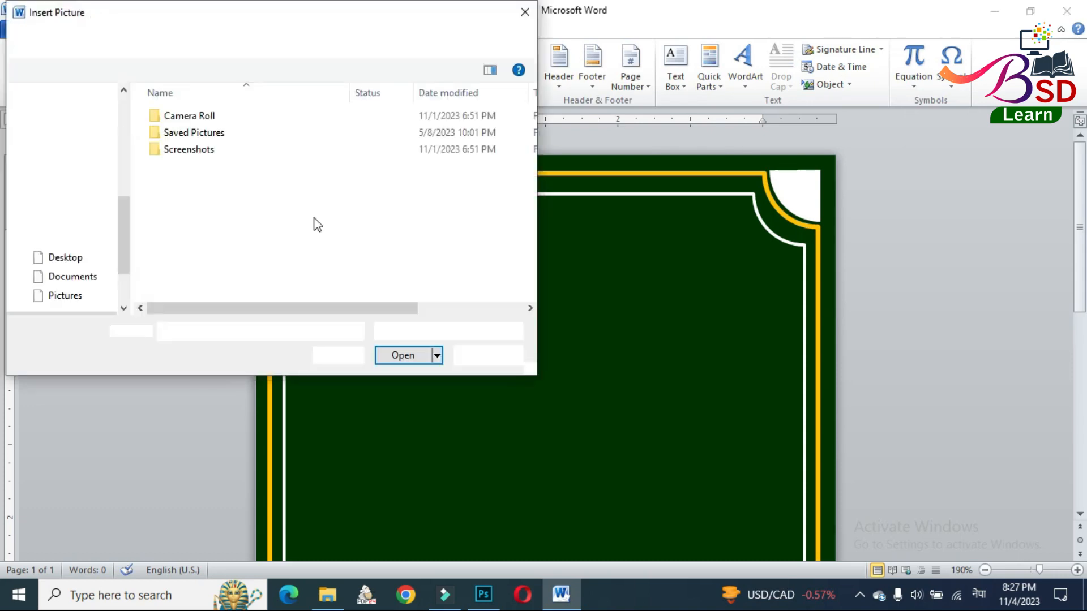
pyautogui.click(72, 138)
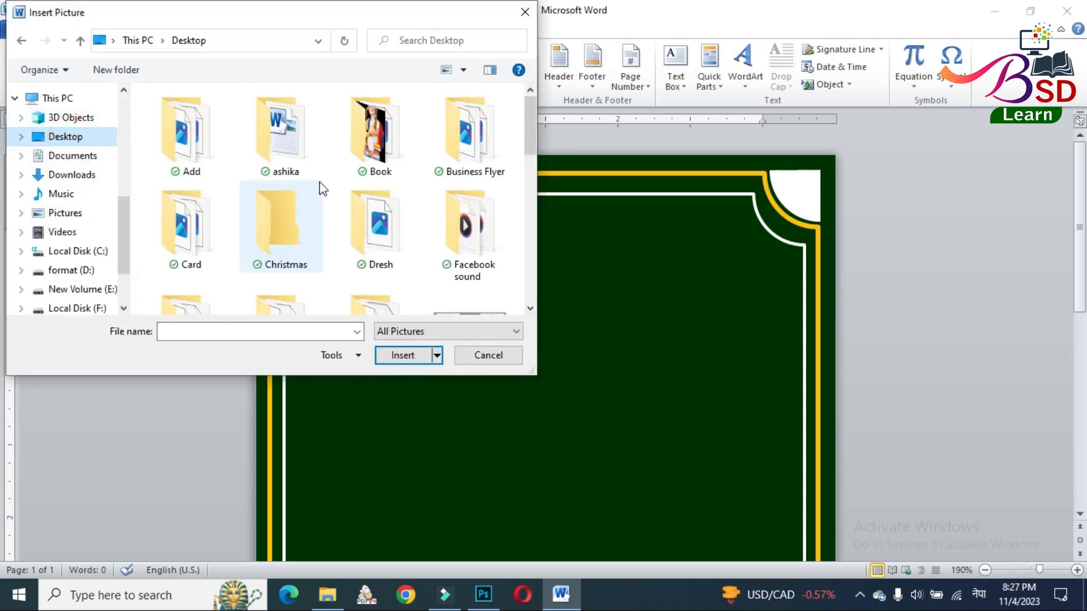
pyautogui.doubleClick(276, 247)
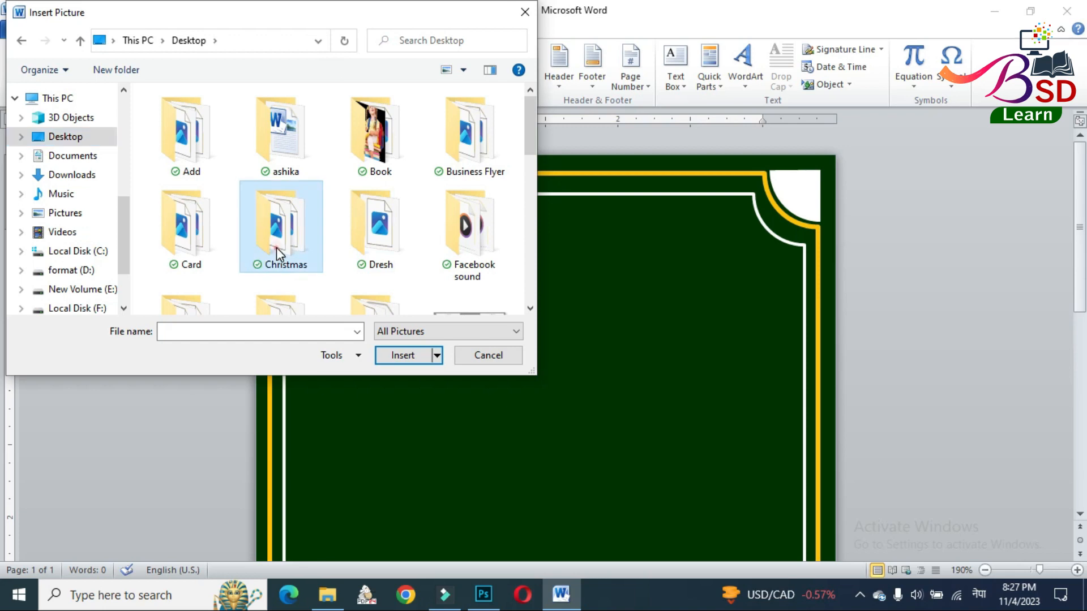
pyautogui.scroll(-2, 405, 227)
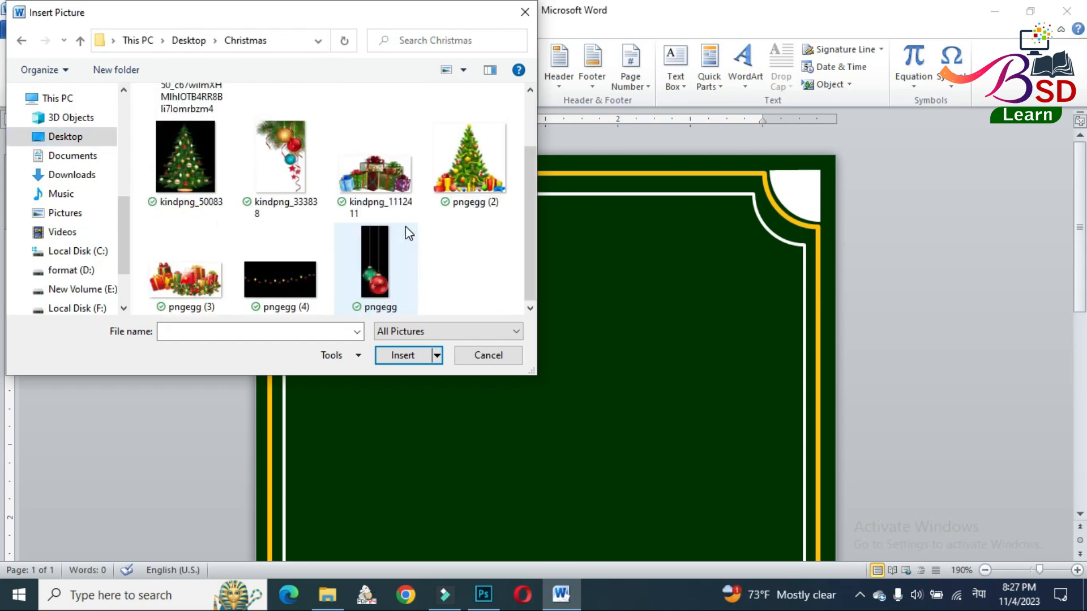
pyautogui.click(382, 258)
pyautogui.click(402, 355)
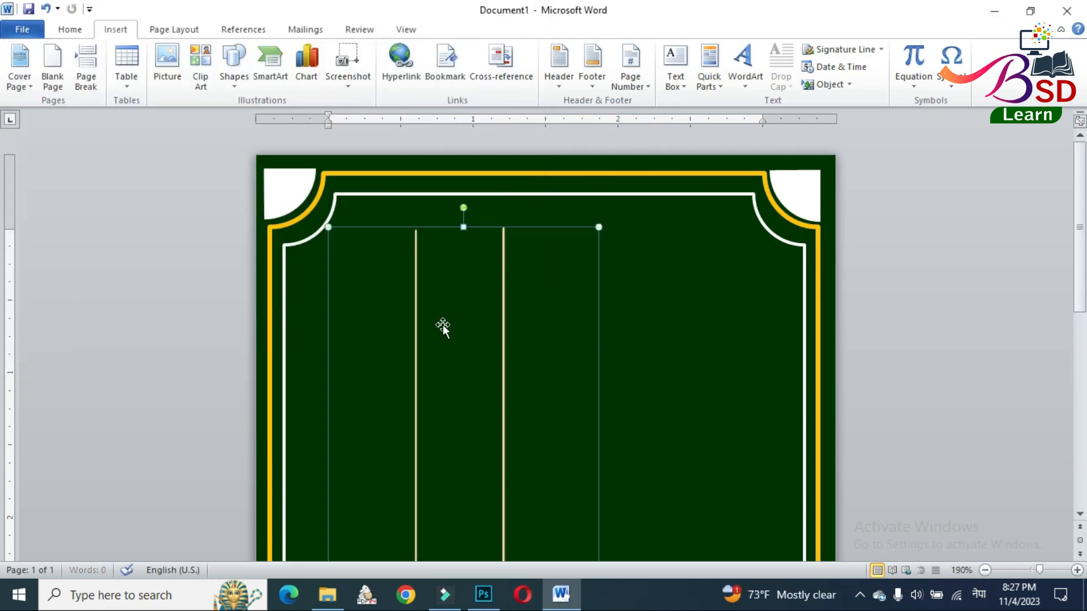
pyautogui.click(762, 79)
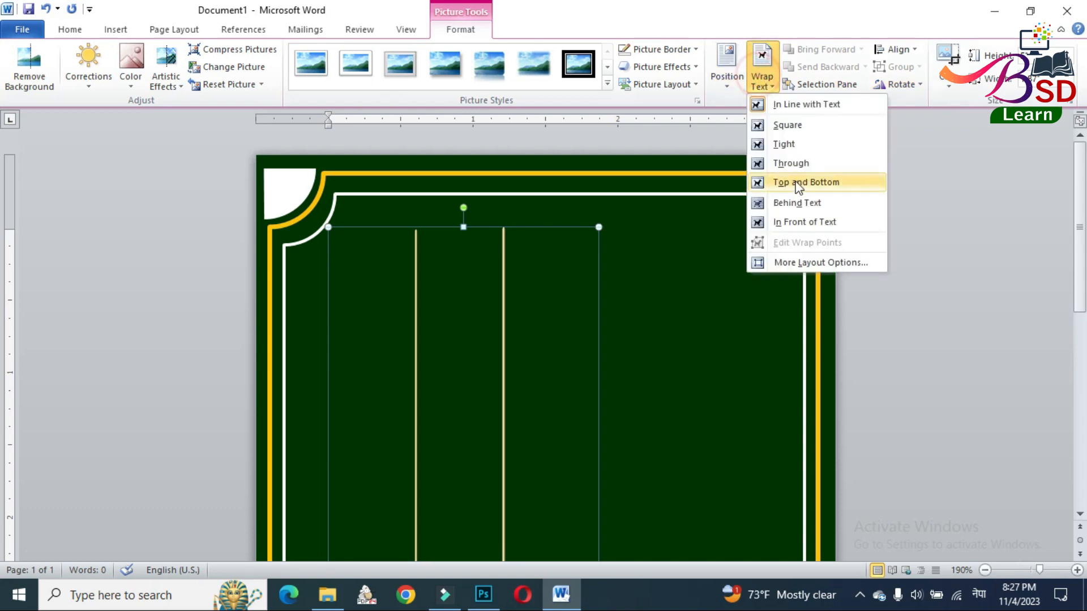
pyautogui.click(800, 222)
# Reduce the ornament picture to about 0.9 in wide and hang it from the orange frame's upper-left part
pyautogui.scroll(-9, 596, 264)
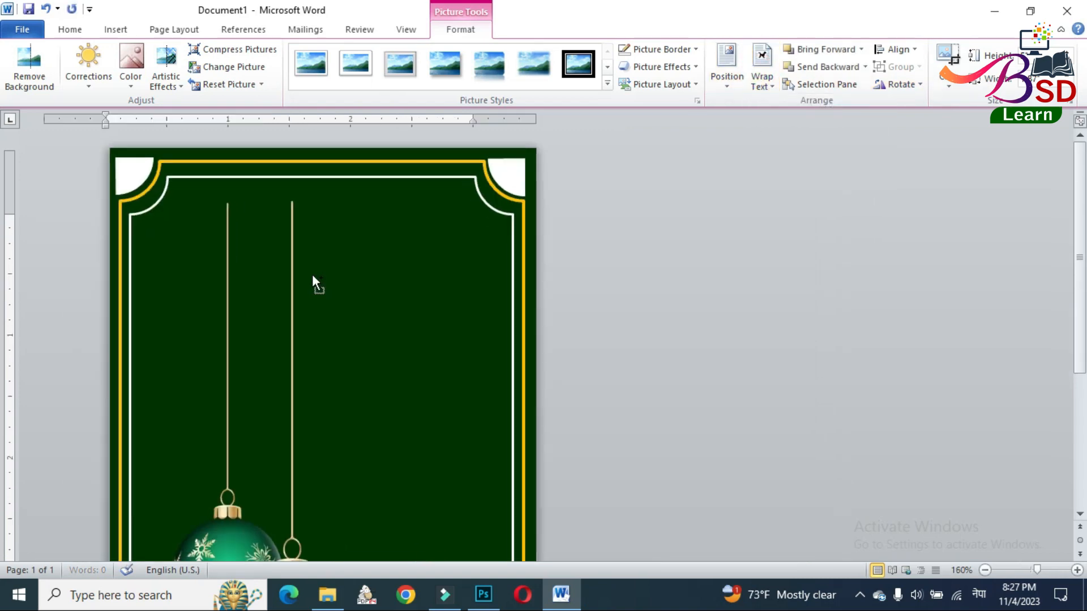
pyautogui.scroll(-2, 256, 278)
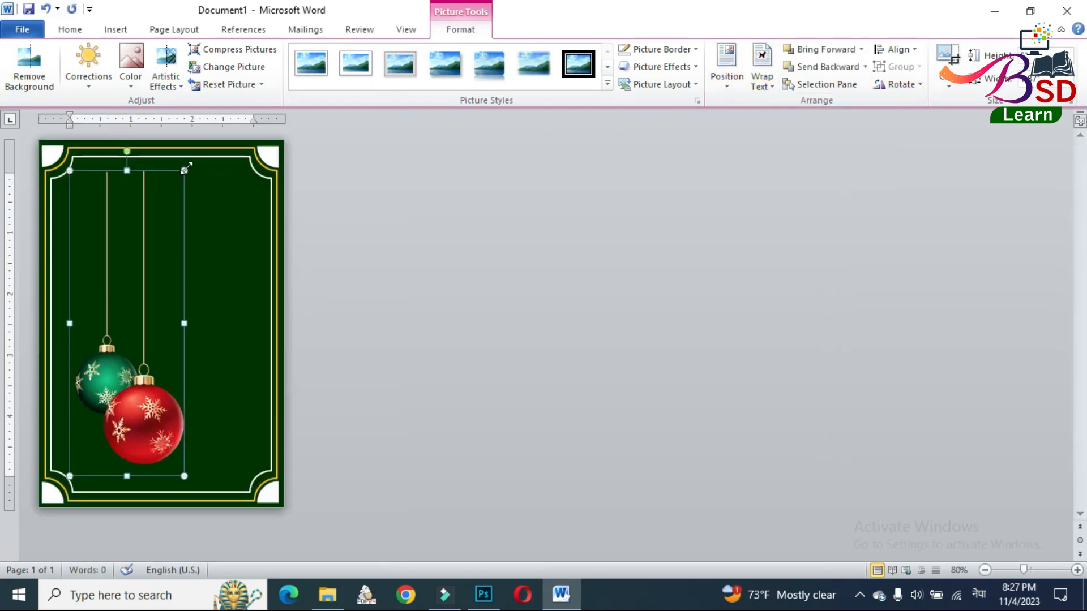
pyautogui.moveTo(185, 169); pyautogui.dragTo(113, 312)
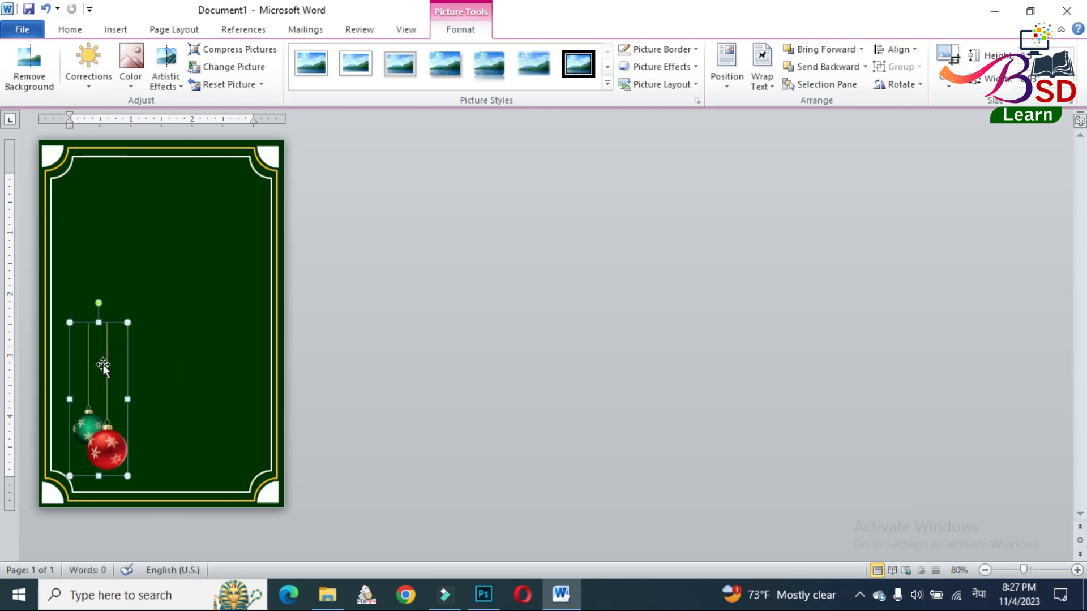
pyautogui.moveTo(107, 455); pyautogui.dragTo(86, 281)
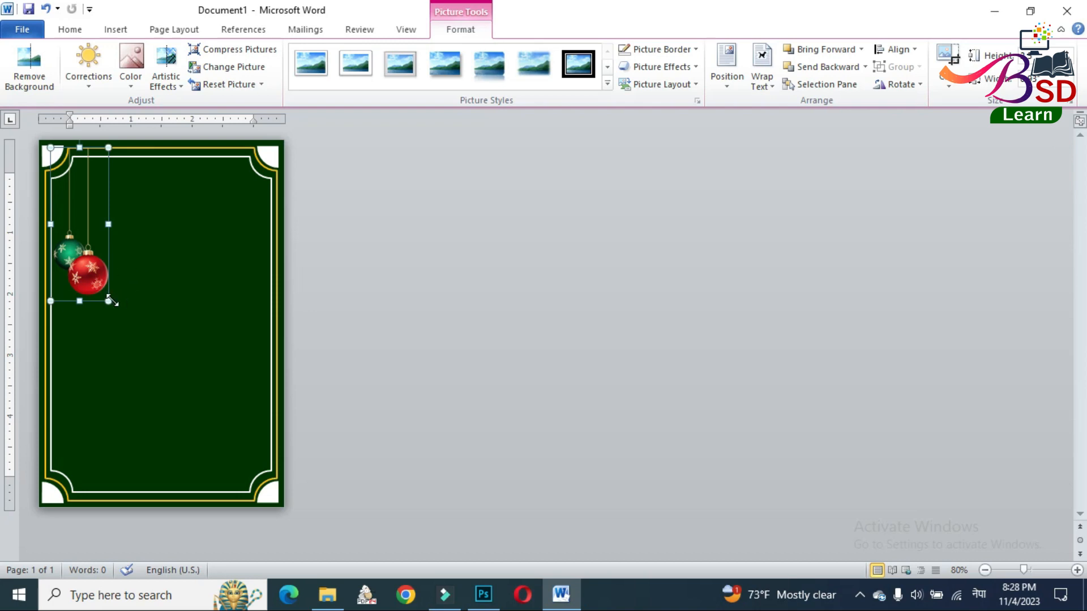
pyautogui.moveTo(110, 302); pyautogui.dragTo(105, 290)
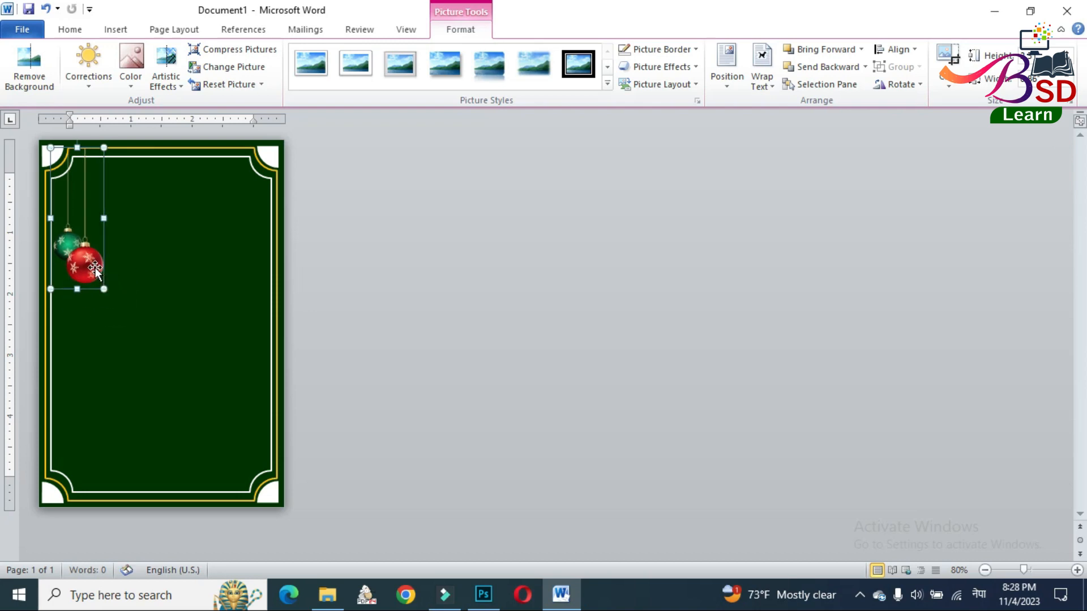
# Duplicate the ornament picture and move the copy to the right half of the card
pyautogui.rightClick(97, 269)
pyautogui.click(132, 295)
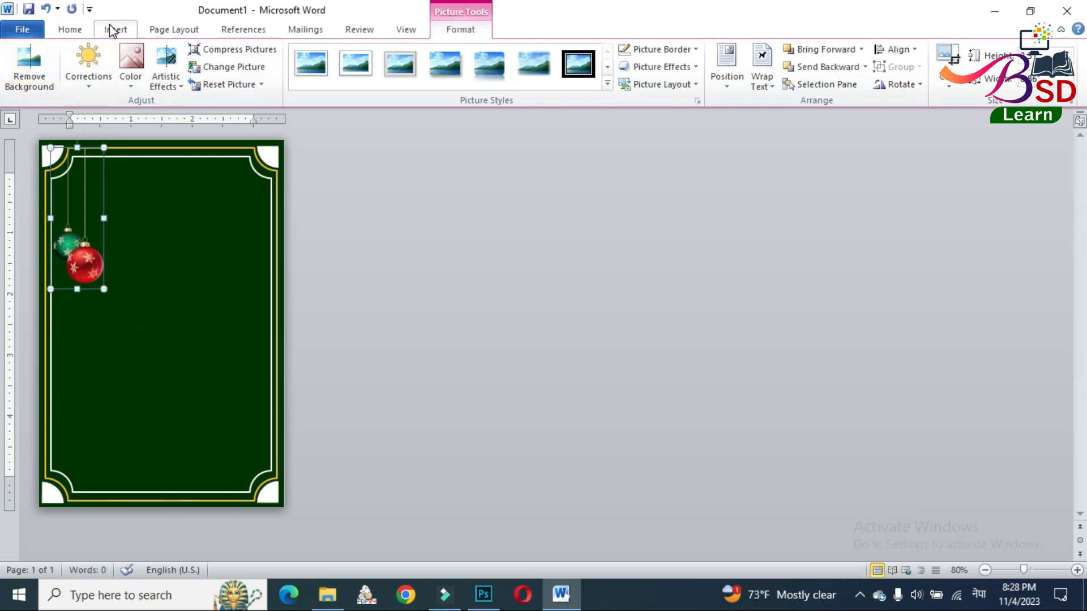
pyautogui.click(69, 30)
pyautogui.click(20, 60)
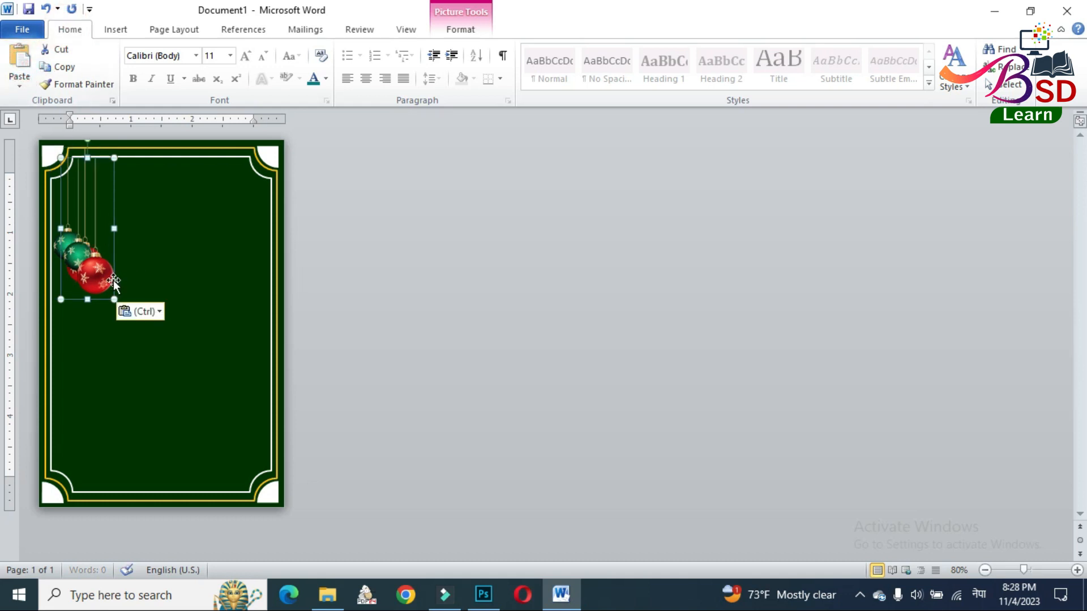
pyautogui.moveTo(101, 272); pyautogui.dragTo(242, 346)
pyautogui.hotkey('ctrl', 'z')
# Enlarge the copied ornament picture to about 1.3 in wide and hang it along the frame's upper-right edge
pyautogui.moveTo(217, 288); pyautogui.dragTo(195, 374)
pyautogui.moveTo(233, 339); pyautogui.dragTo(243, 349)
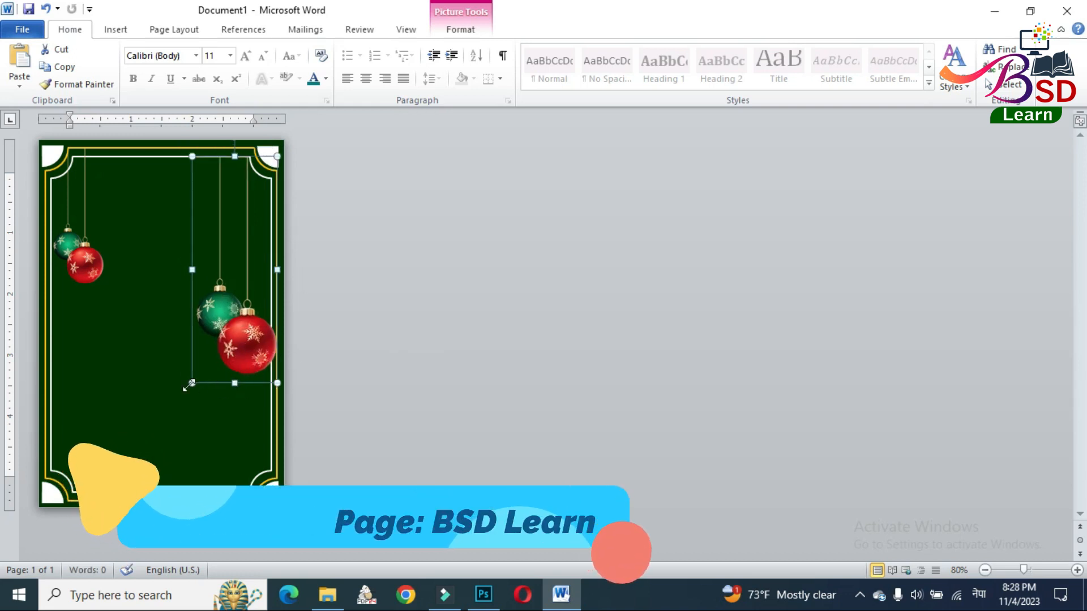
pyautogui.moveTo(196, 355); pyautogui.dragTo(202, 345)
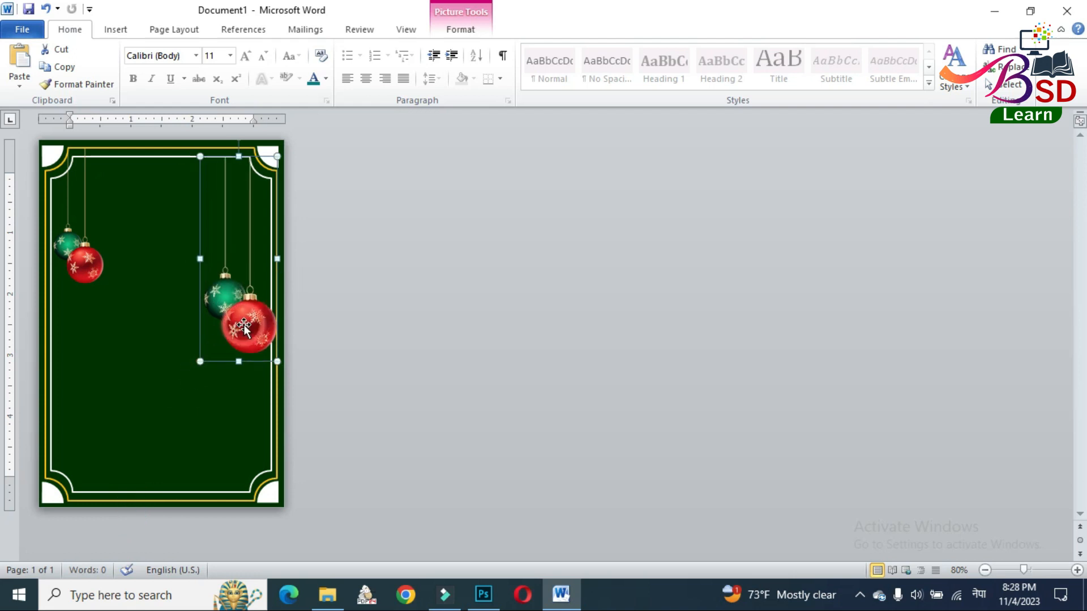
pyautogui.click(539, 335)
pyautogui.scroll(5, 311, 337)
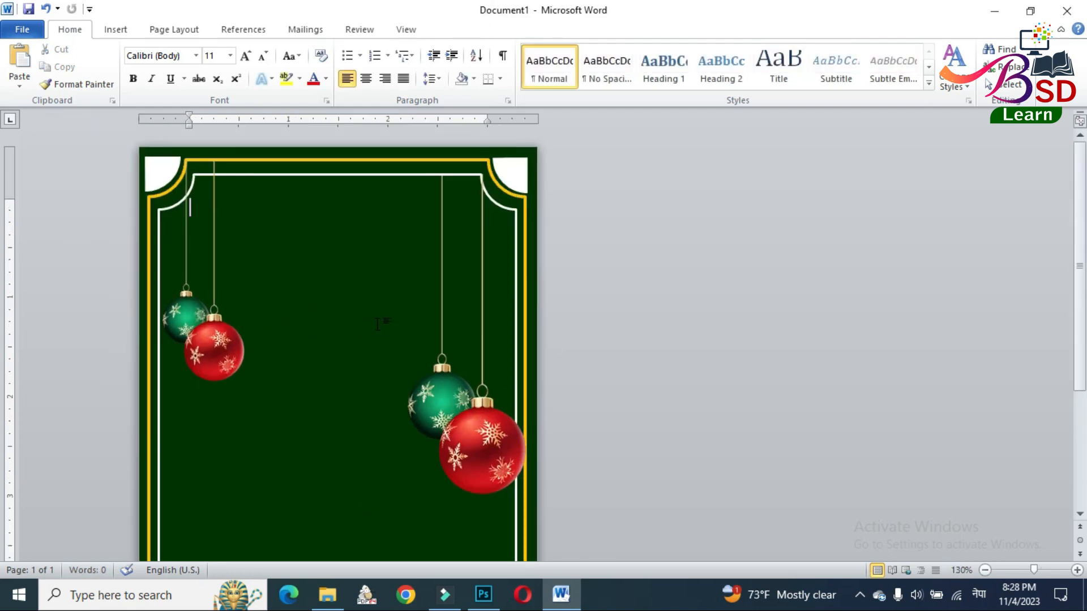
# Insert the pngegg (3) gifts picture from the Christmas folder and set its text wrapping to In Front of Text
pyautogui.click(116, 31)
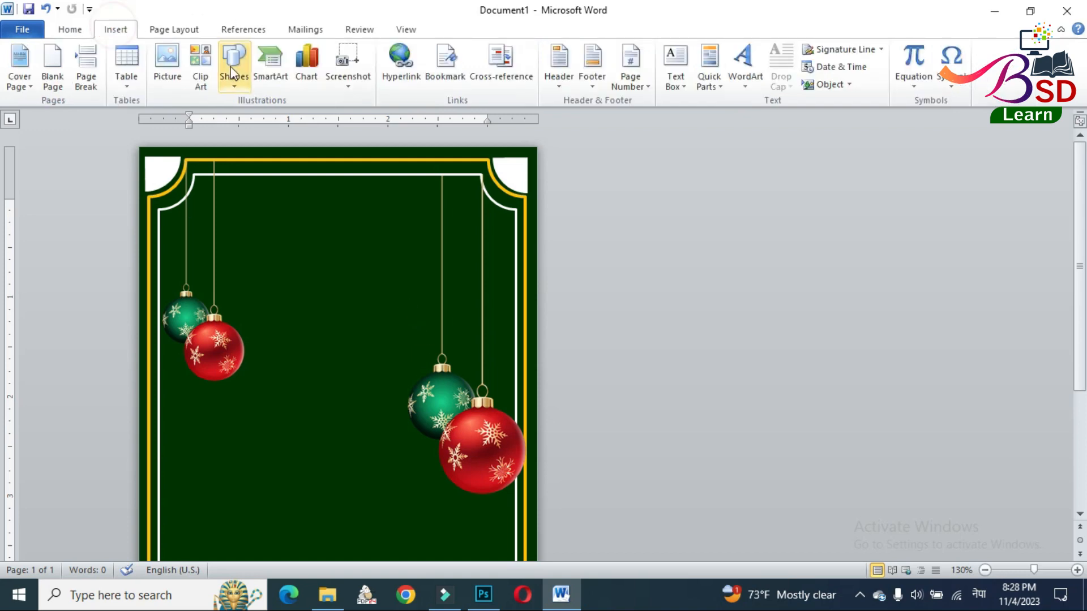
pyautogui.click(159, 79)
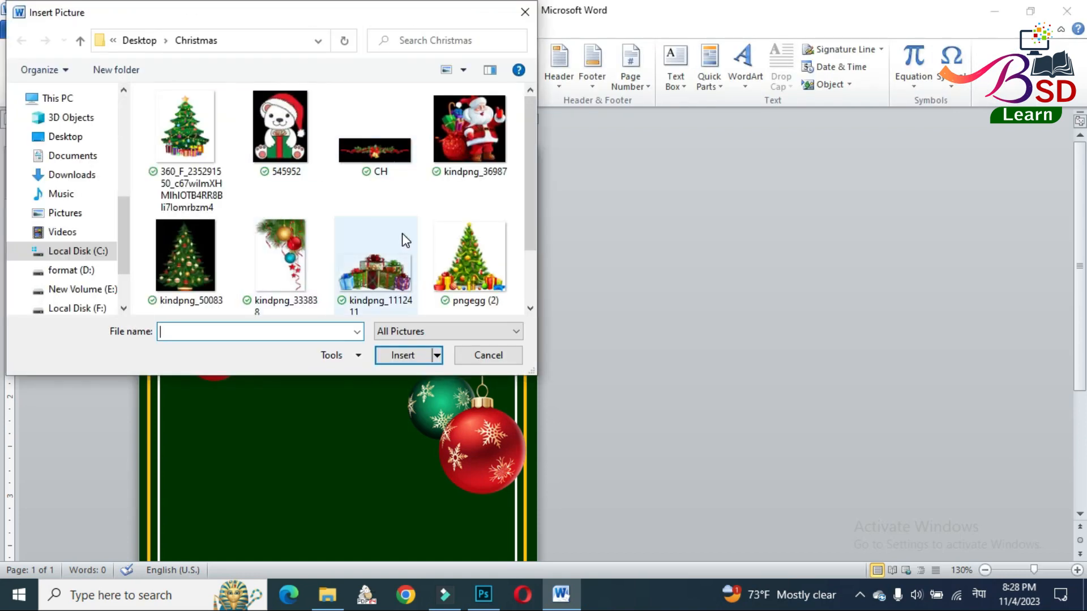
pyautogui.scroll(-2, 405, 237)
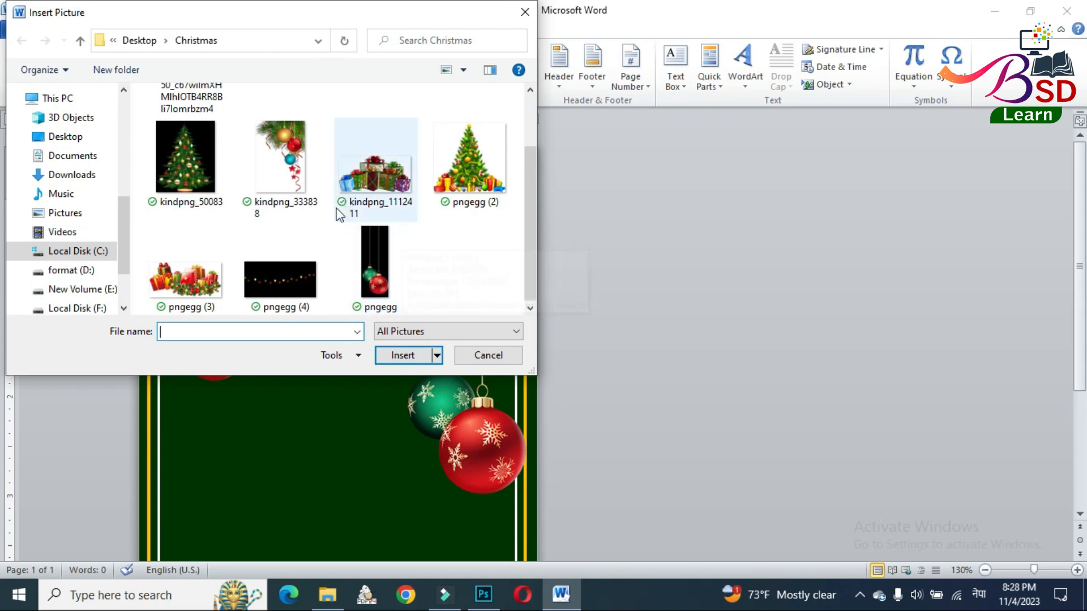
pyautogui.click(185, 279)
pyautogui.click(405, 355)
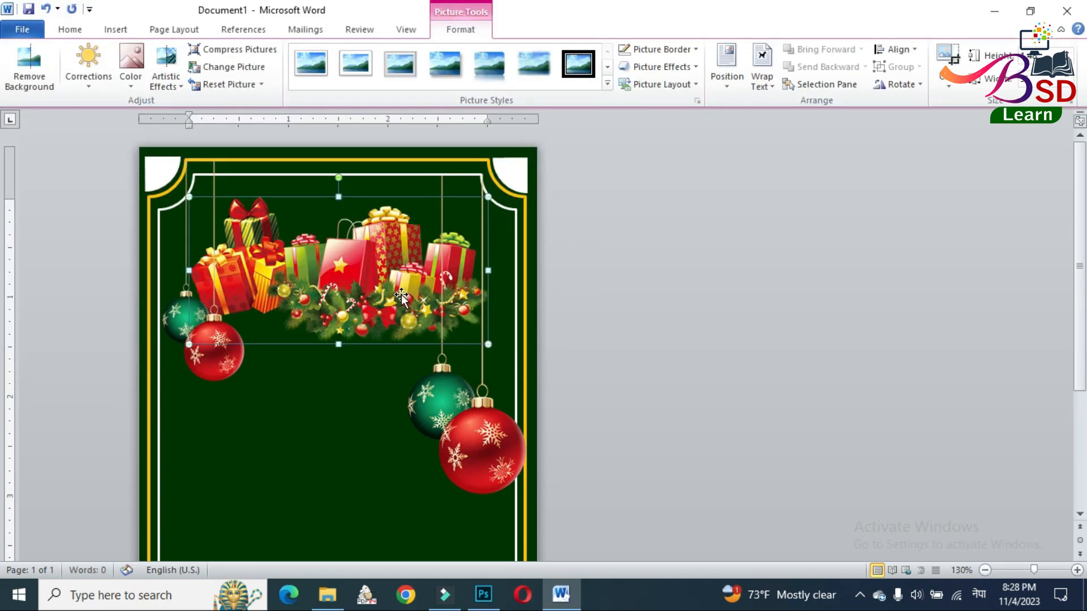
pyautogui.click(765, 84)
pyautogui.click(783, 220)
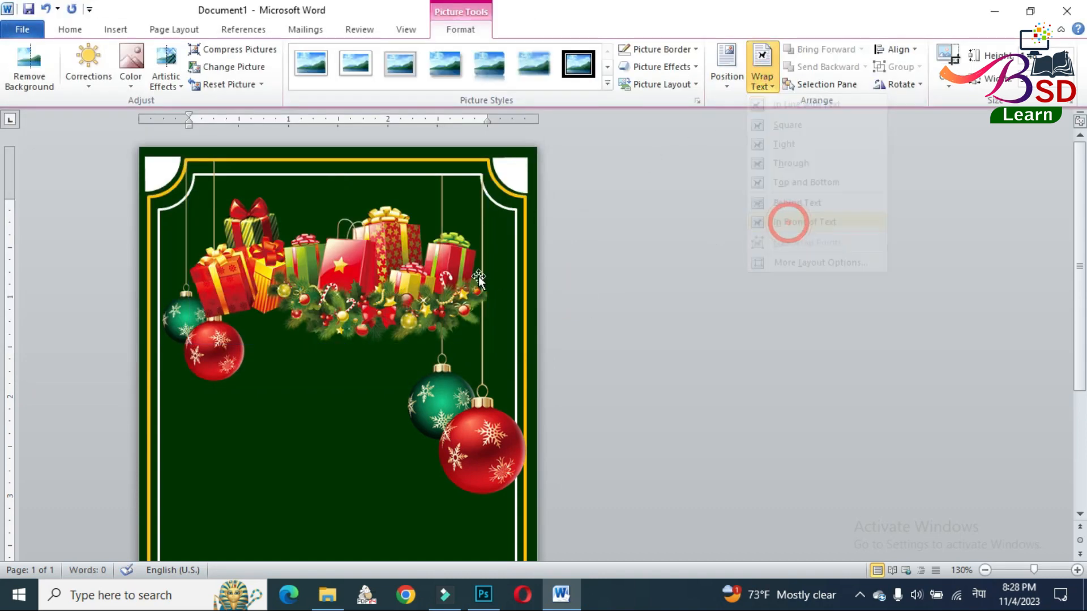
# Move the gifts picture to the lower part of the card and reduce it to about 2.8 in wide
pyautogui.scroll(-3, 380, 184)
pyautogui.moveTo(381, 184); pyautogui.dragTo(371, 369)
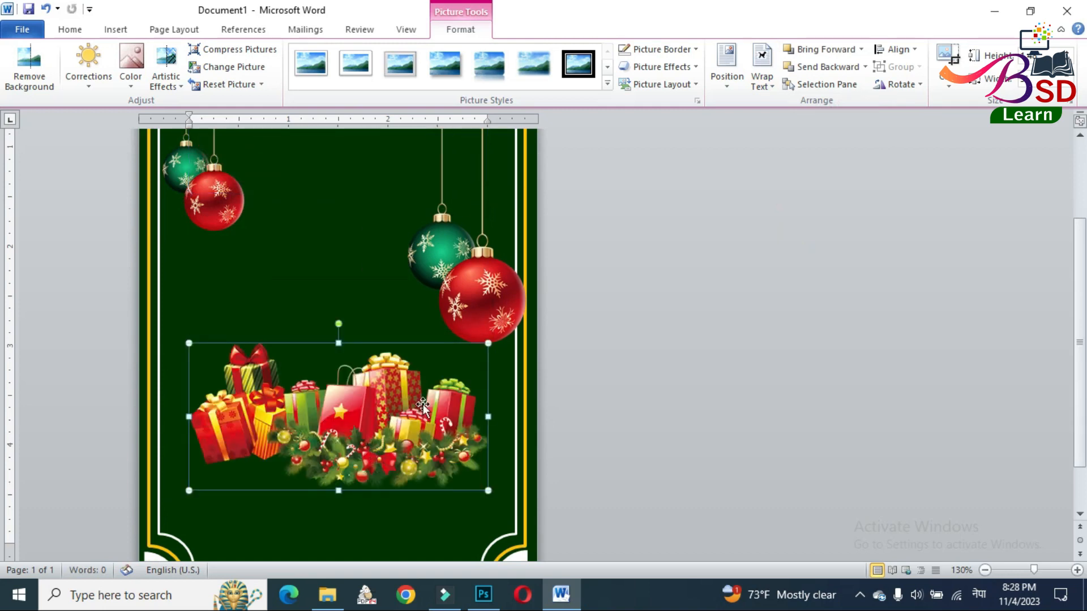
pyautogui.moveTo(486, 345); pyautogui.dragTo(483, 360)
pyautogui.moveTo(384, 415); pyautogui.dragTo(387, 415)
# Apply a diagonal upper perspective shadow effect to the gifts picture
pyautogui.click(645, 67)
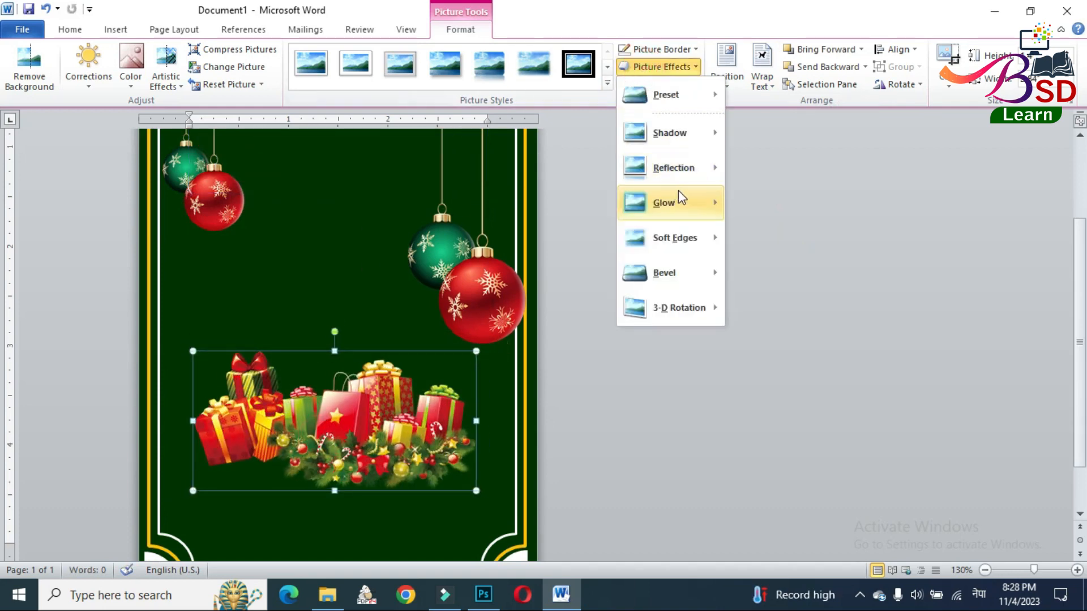
pyautogui.click(694, 141)
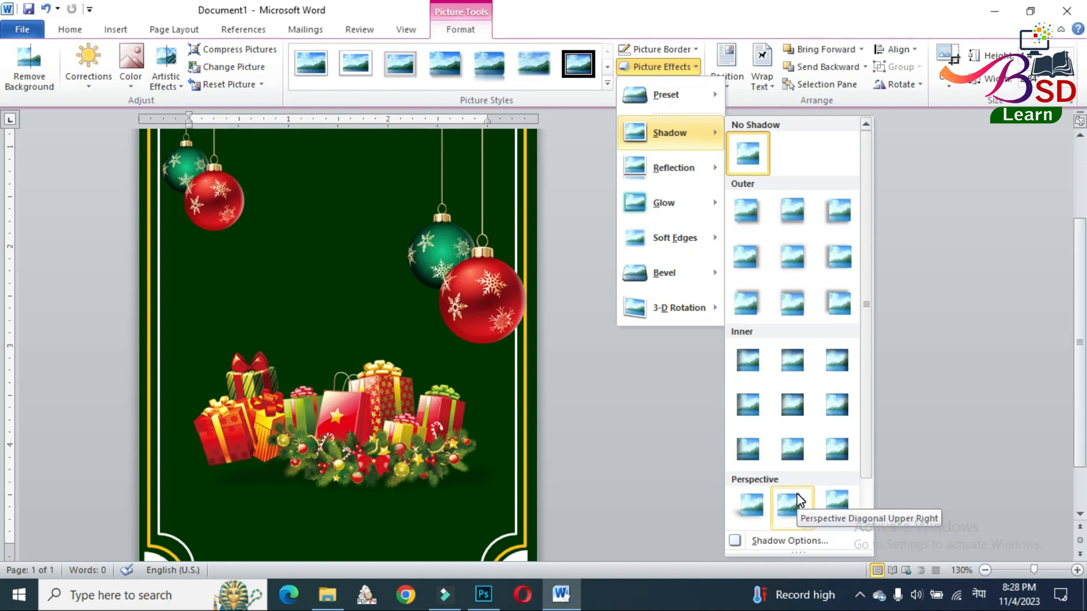
pyautogui.click(766, 498)
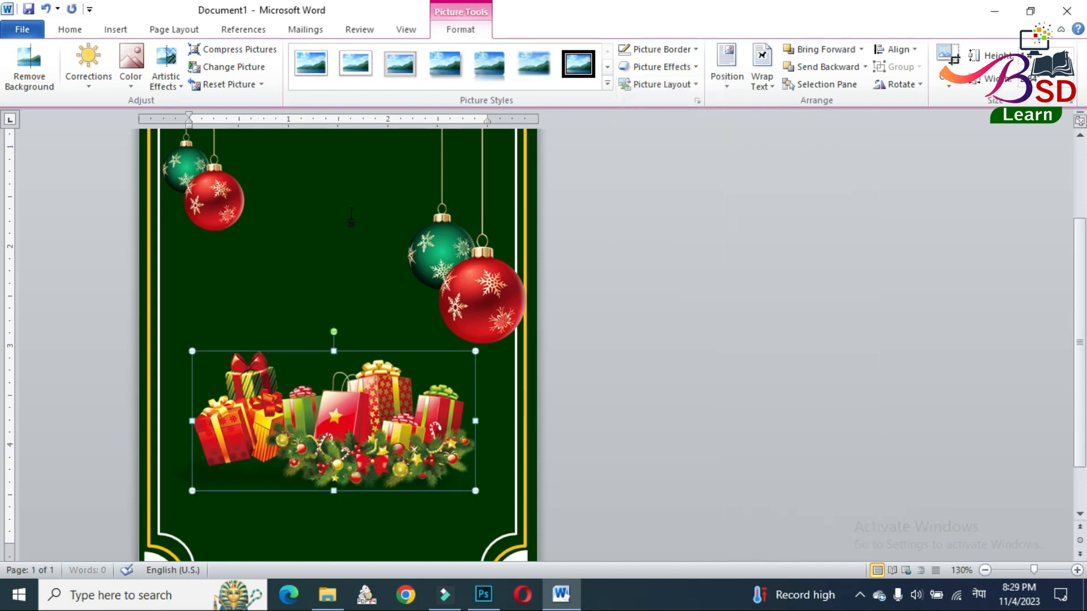
# Insert the kindpng_50083 Christmas tree picture from the Christmas folder and set its text wrapping to In Front of Text
pyautogui.click(116, 33)
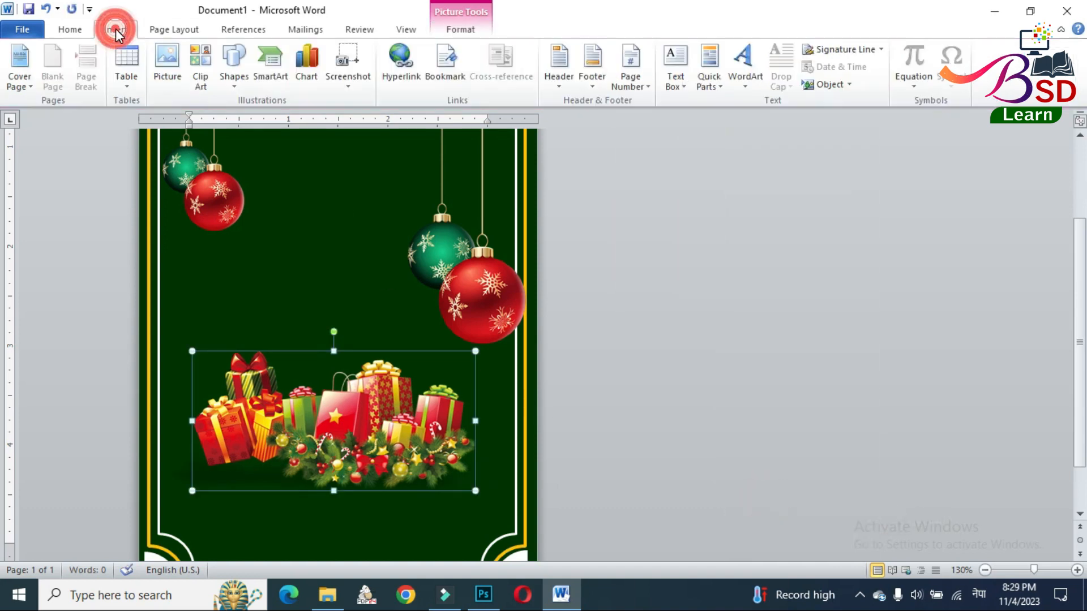
pyautogui.click(163, 64)
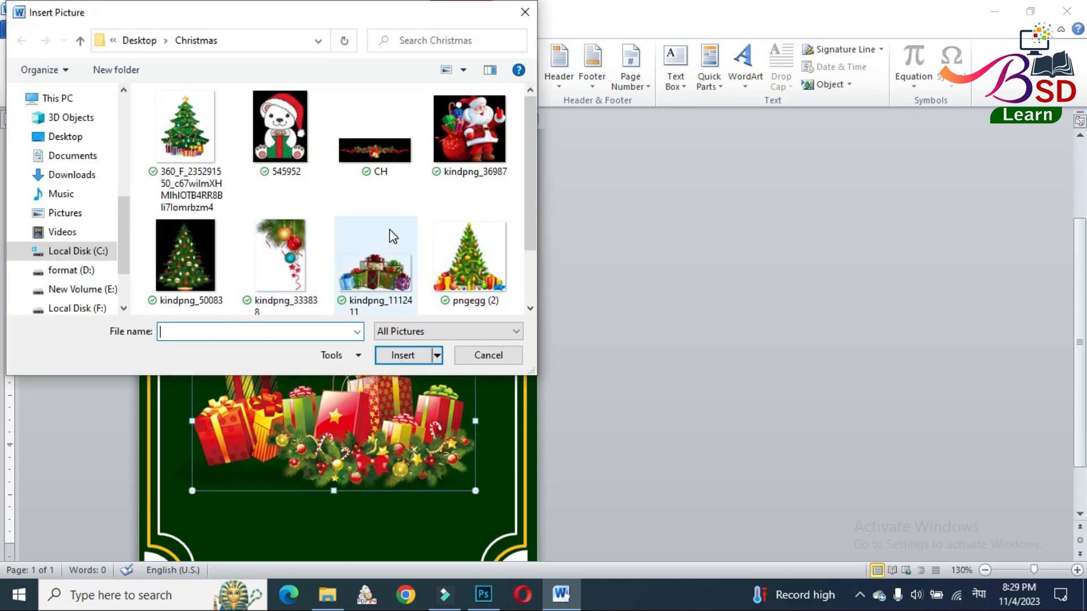
pyautogui.click(185, 249)
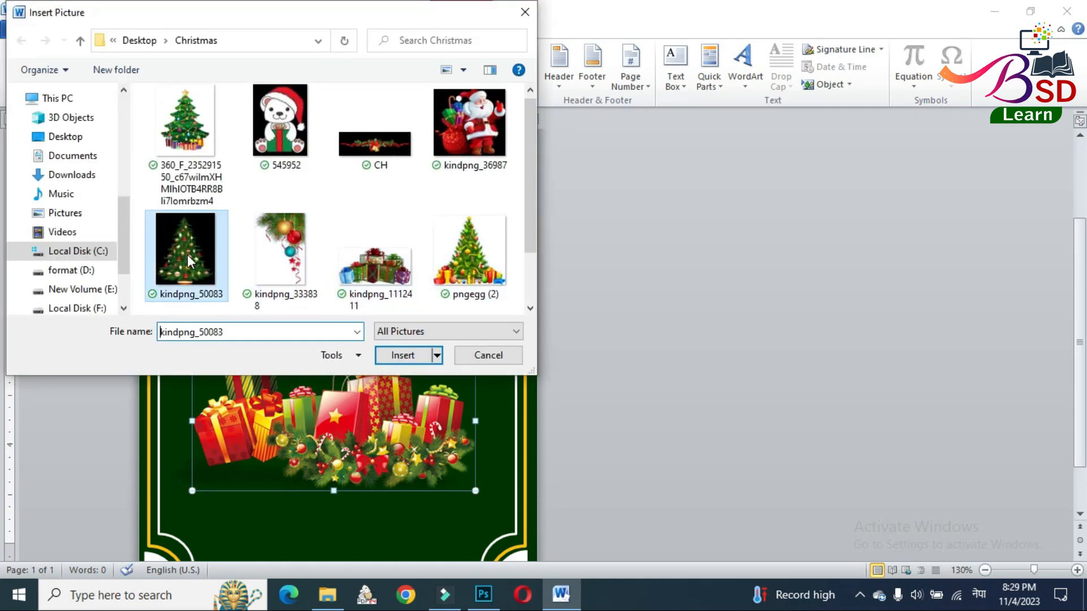
pyautogui.click(407, 355)
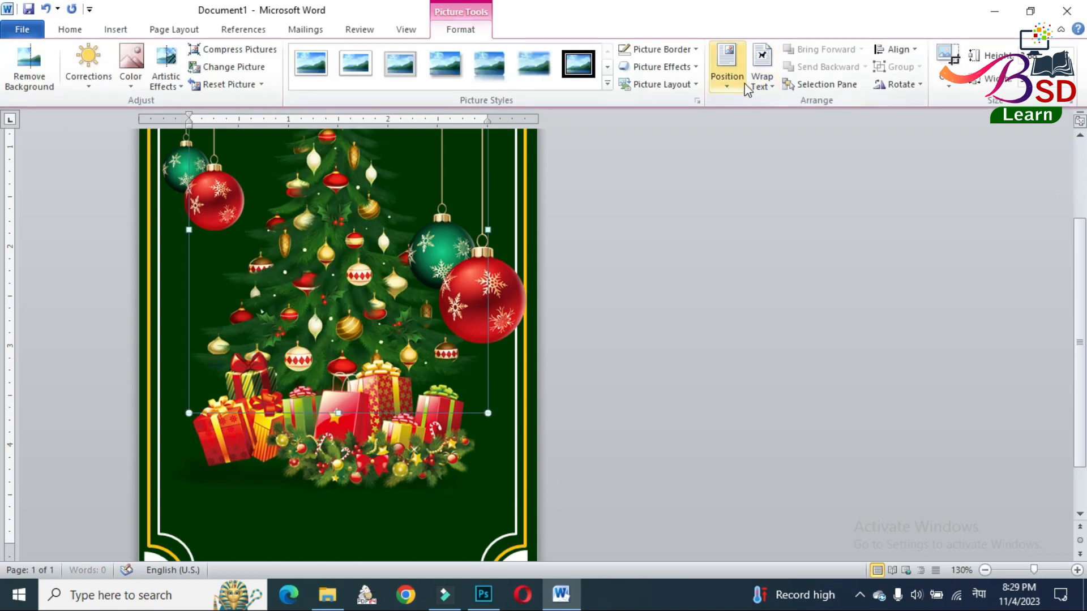
pyautogui.click(761, 79)
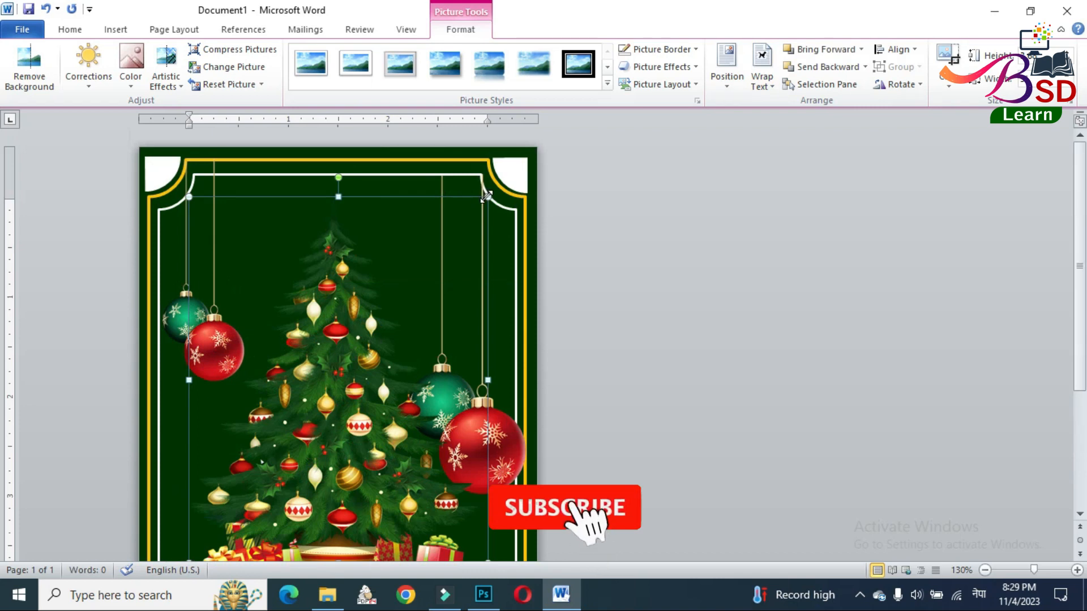
# Reduce the tree to about 1.8 in wide and the gifts to about 2.4 in wide, and centre the gifts at the tree's base
pyautogui.moveTo(486, 196); pyautogui.dragTo(371, 343)
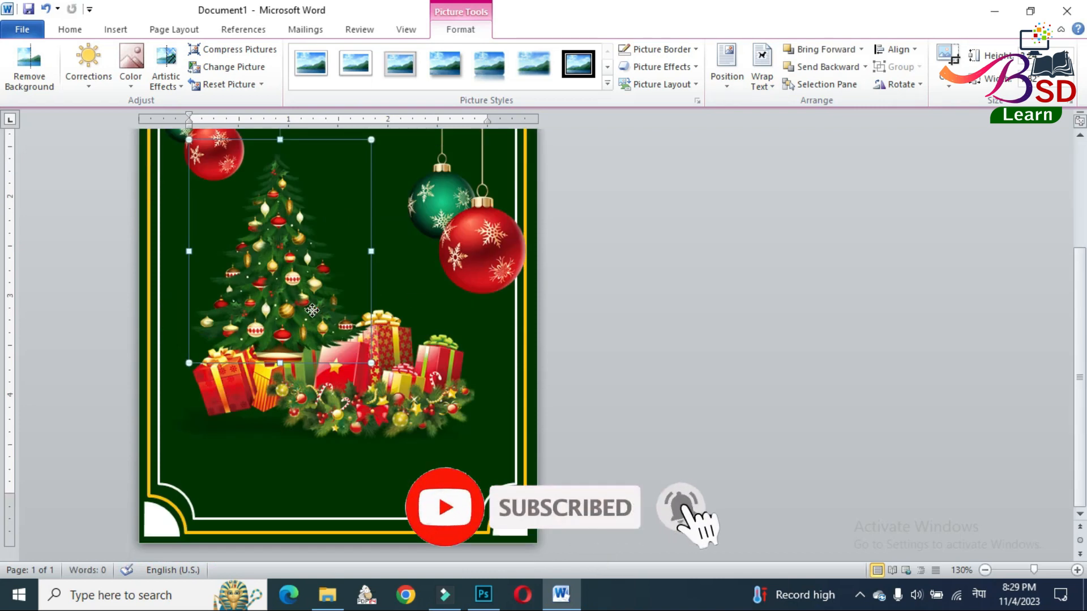
pyautogui.moveTo(311, 309); pyautogui.dragTo(348, 319)
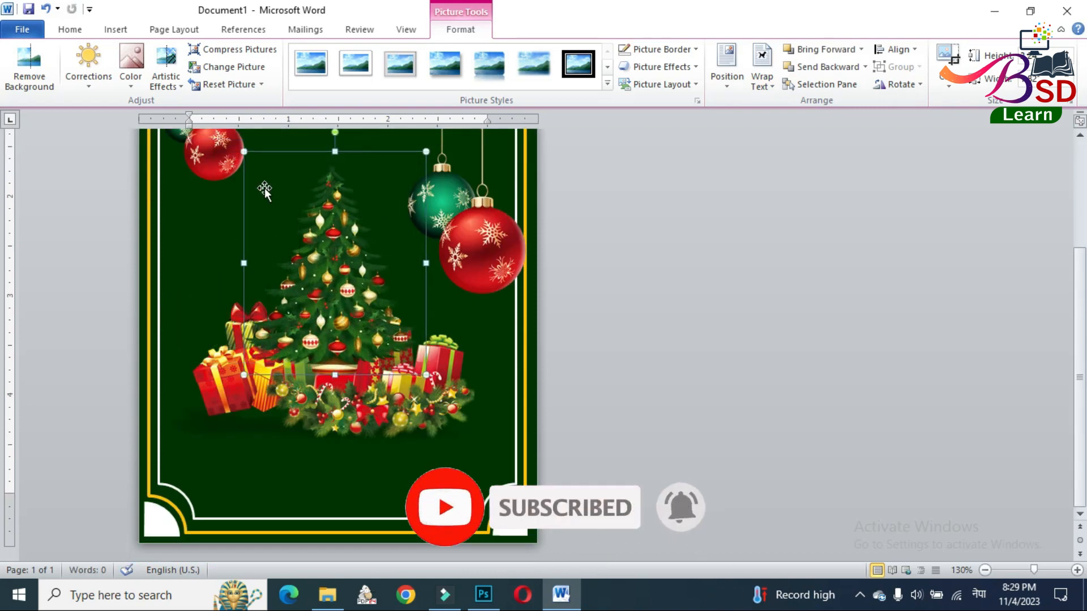
pyautogui.click(360, 430)
pyautogui.moveTo(474, 302); pyautogui.dragTo(432, 323)
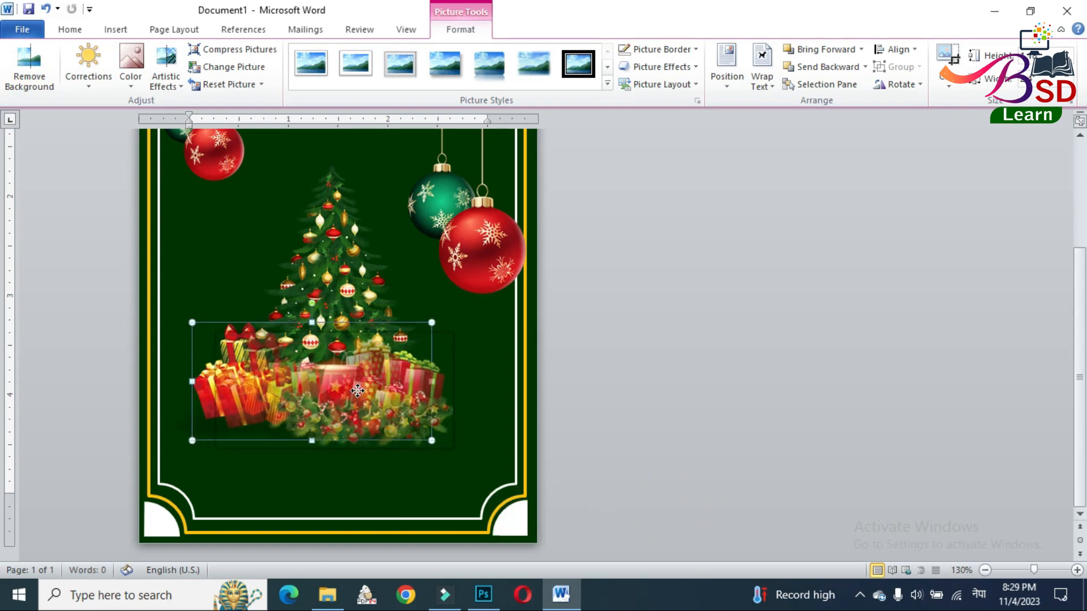
pyautogui.moveTo(359, 400); pyautogui.dragTo(383, 412)
pyautogui.click(335, 297)
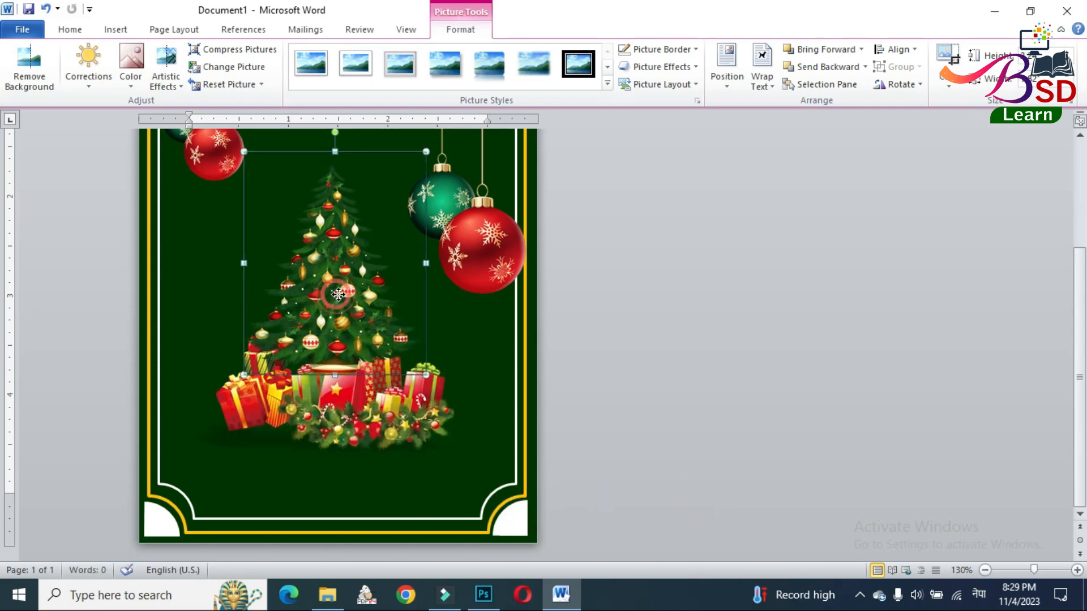
pyautogui.click(580, 335)
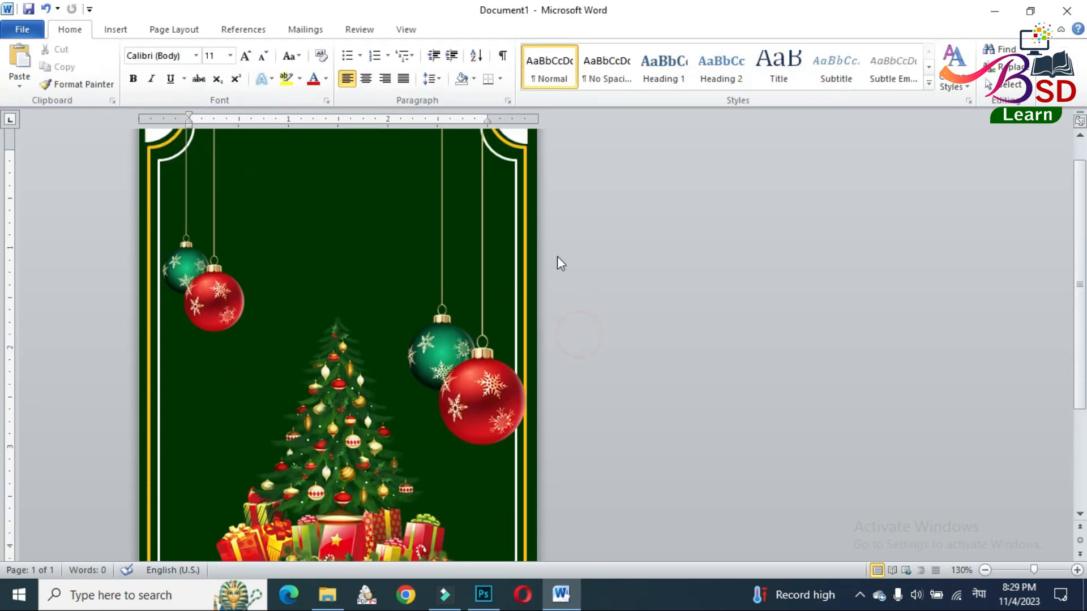
# Insert the pngegg (4) string-lights picture from the Christmas folder and set its text wrapping to In Front of Text
pyautogui.click(116, 28)
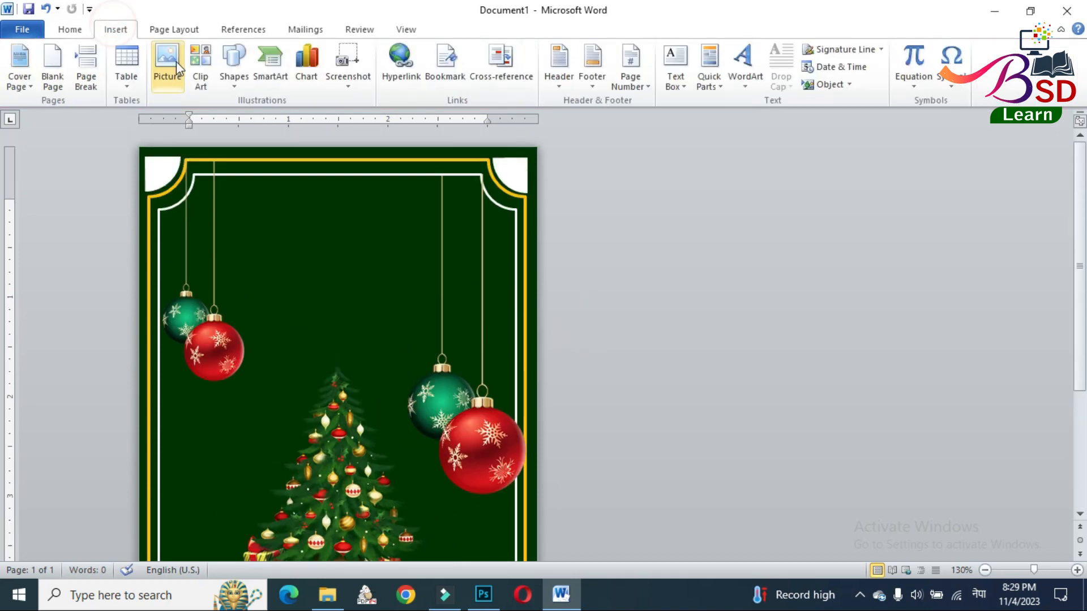
pyautogui.click(174, 60)
pyautogui.scroll(-2, 356, 232)
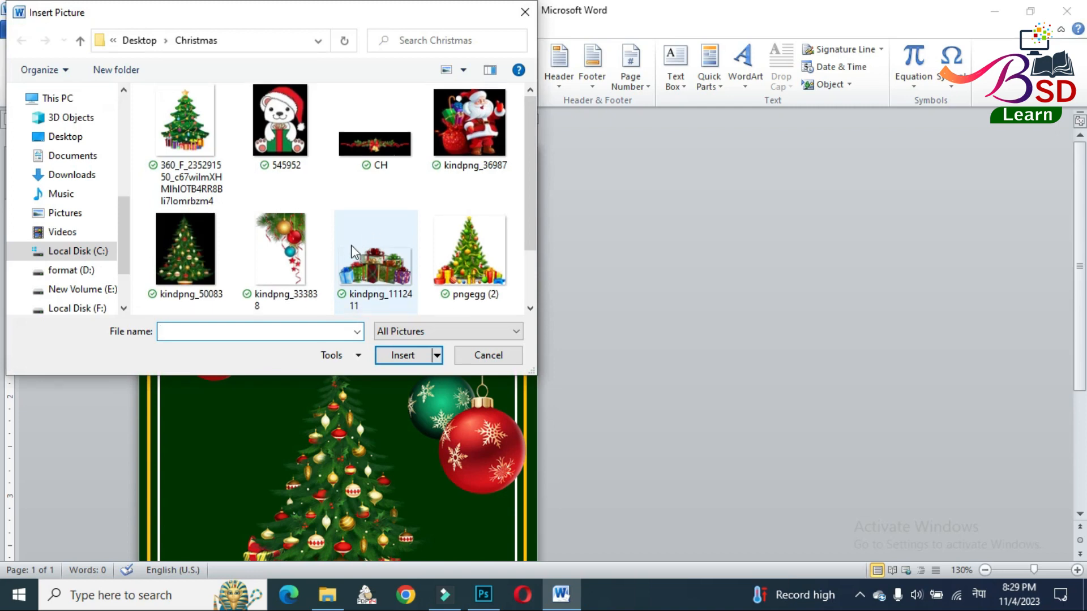
pyautogui.click(290, 281)
pyautogui.click(409, 360)
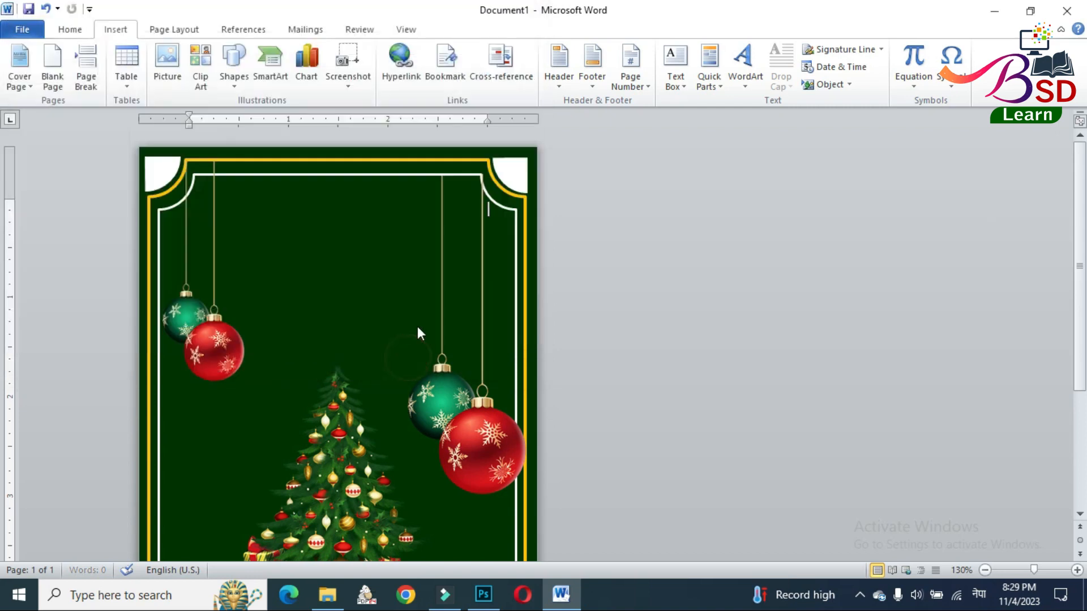
pyautogui.click(762, 76)
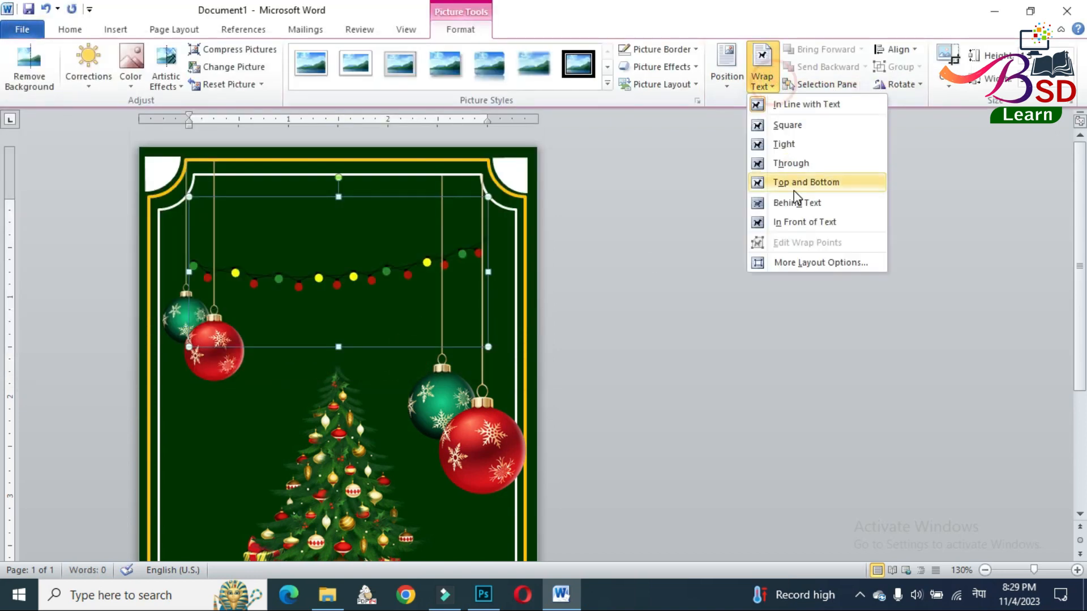
pyautogui.click(798, 222)
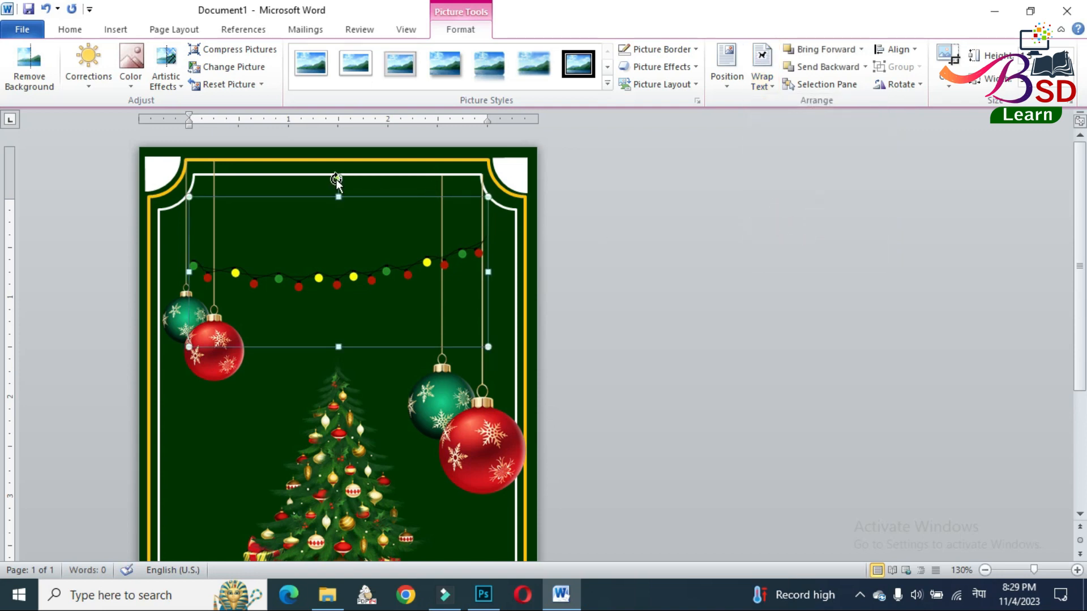
# Tilt the string lights across the card's upper-left corner and place a duplicate, rotated clockwise, across the upper-right corner
pyautogui.moveTo(337, 179); pyautogui.dragTo(304, 184)
pyautogui.moveTo(390, 259); pyautogui.dragTo(236, 172)
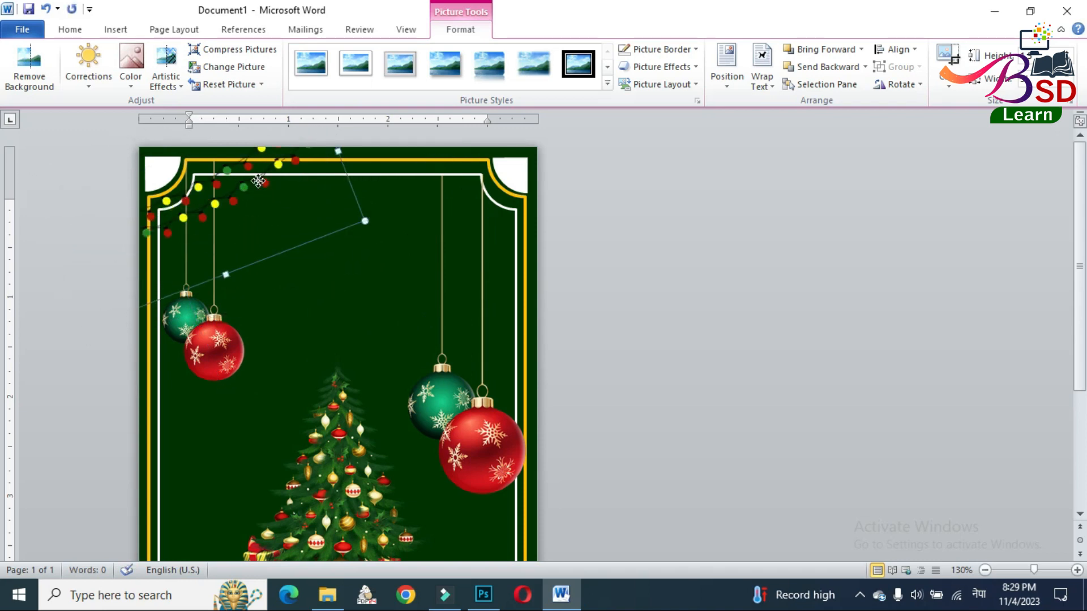
pyautogui.hotkey('ctrl', 'z')
pyautogui.moveTo(334, 186); pyautogui.dragTo(465, 198)
pyautogui.moveTo(358, 268); pyautogui.dragTo(499, 215)
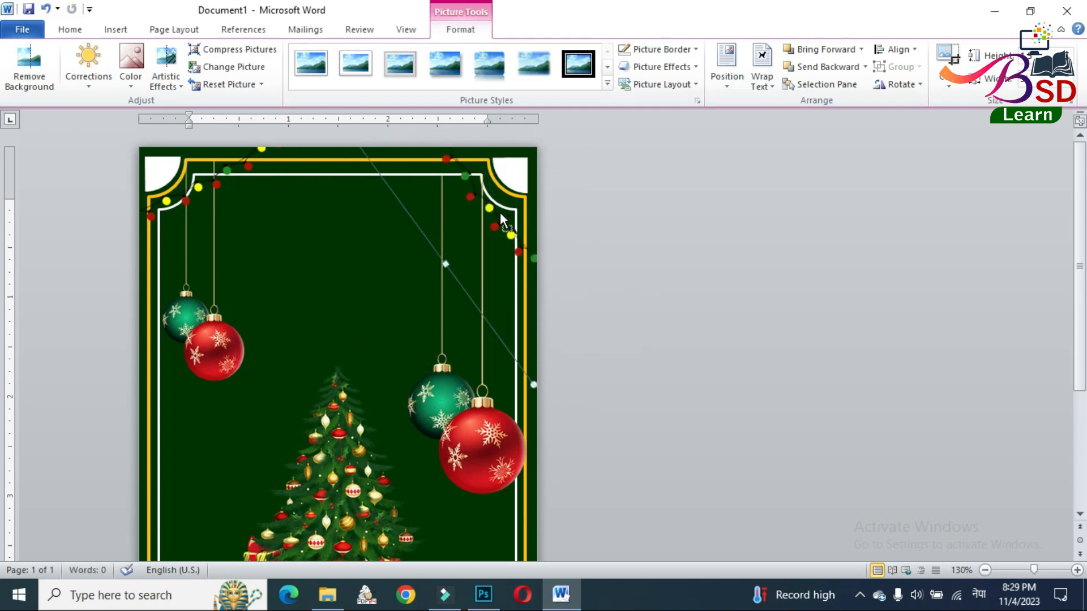
# Duplicate the upper-right string lights and place the copy lower along the frame's right edge, above the large ornaments
pyautogui.moveTo(446, 264); pyautogui.dragTo(486, 413)
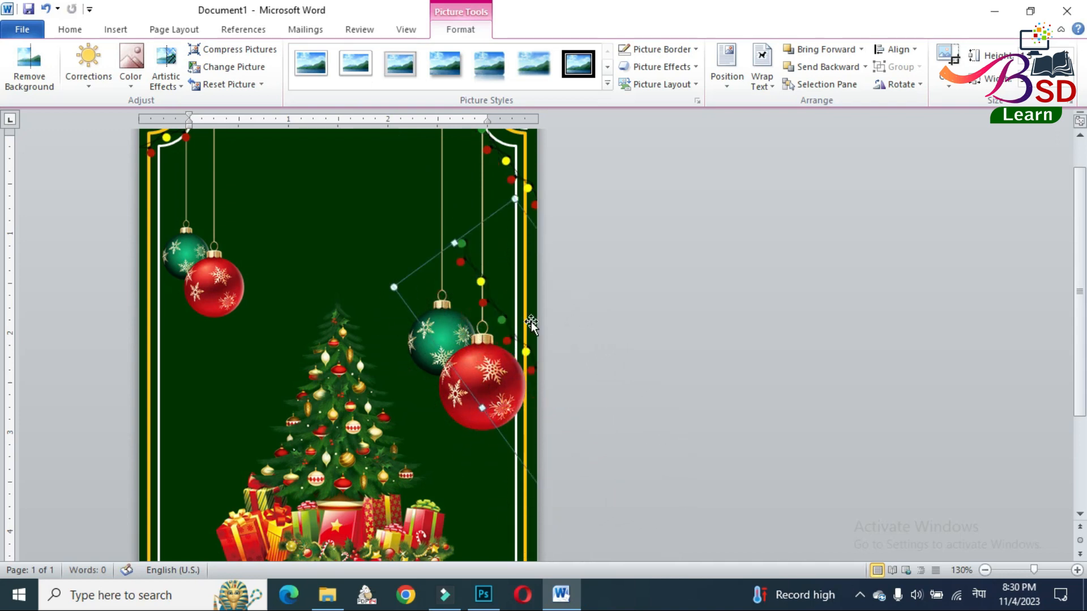
pyautogui.moveTo(439, 252)
pyautogui.mouseDown()
pyautogui.moveTo(400, 279)
pyautogui.moveTo(444, 258)
pyautogui.mouseUp()
pyautogui.click(514, 334)
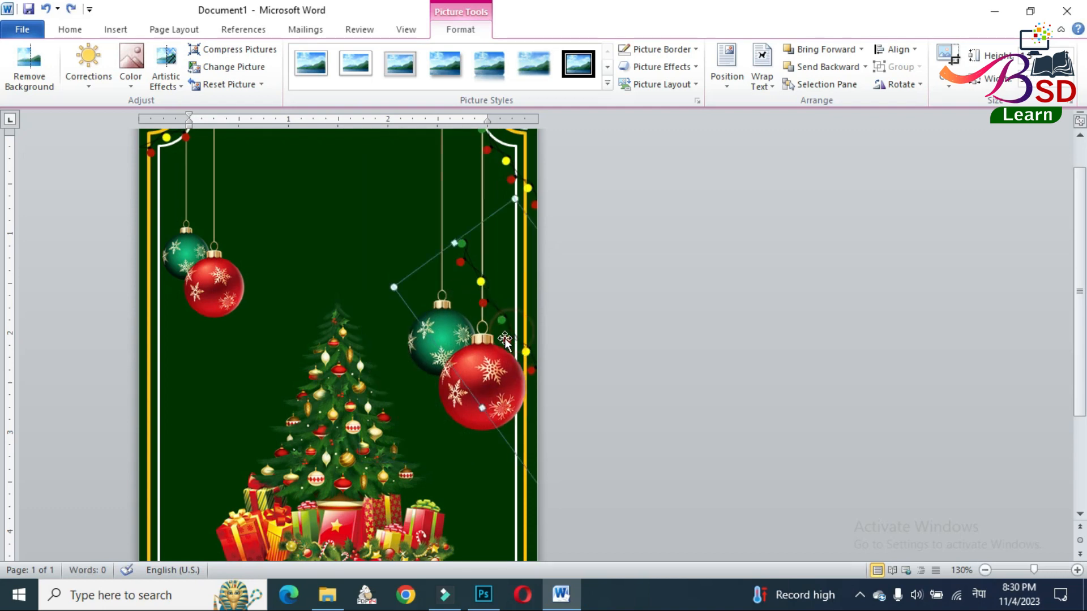
pyautogui.moveTo(412, 277); pyautogui.dragTo(319, 388)
pyautogui.hotkey('ctrl', 'z')
pyautogui.click(456, 253)
pyautogui.moveTo(400, 284); pyautogui.dragTo(312, 326)
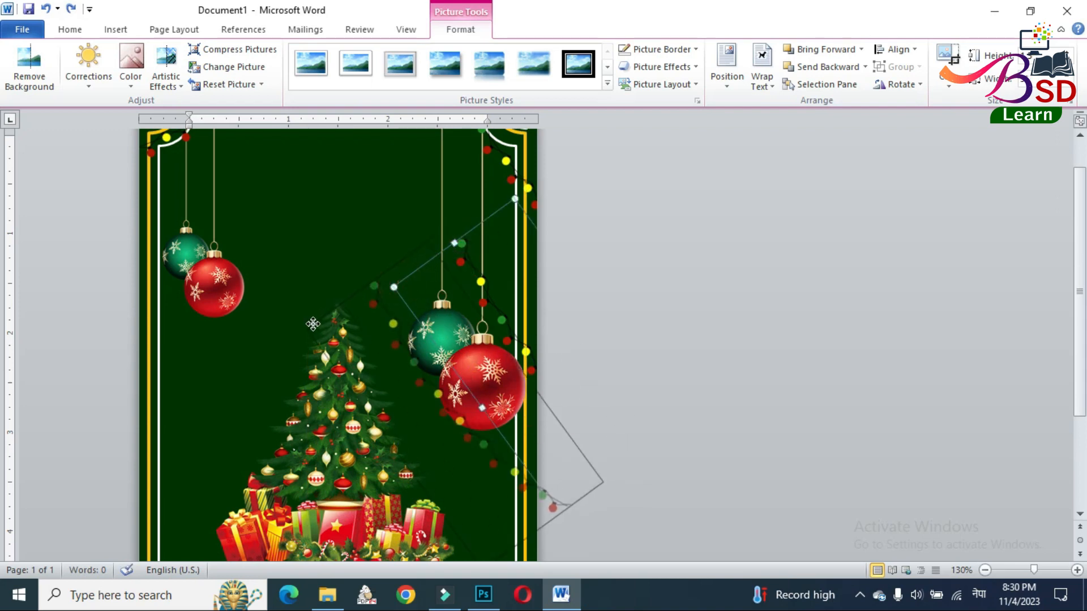
# Rotate the lower string lights slightly counterclockwise and place them against the frame's right edge beside the large ornaments
pyautogui.moveTo(530, 352); pyautogui.dragTo(518, 328)
pyautogui.moveTo(402, 375); pyautogui.dragTo(519, 313)
pyautogui.scroll(2, 266, 259)
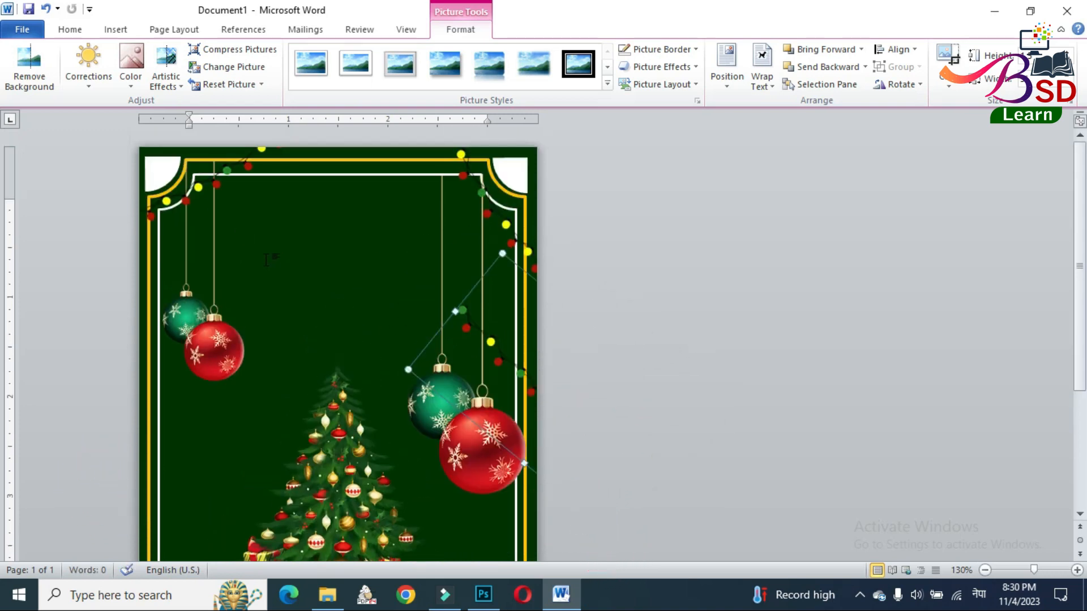
pyautogui.click(632, 300)
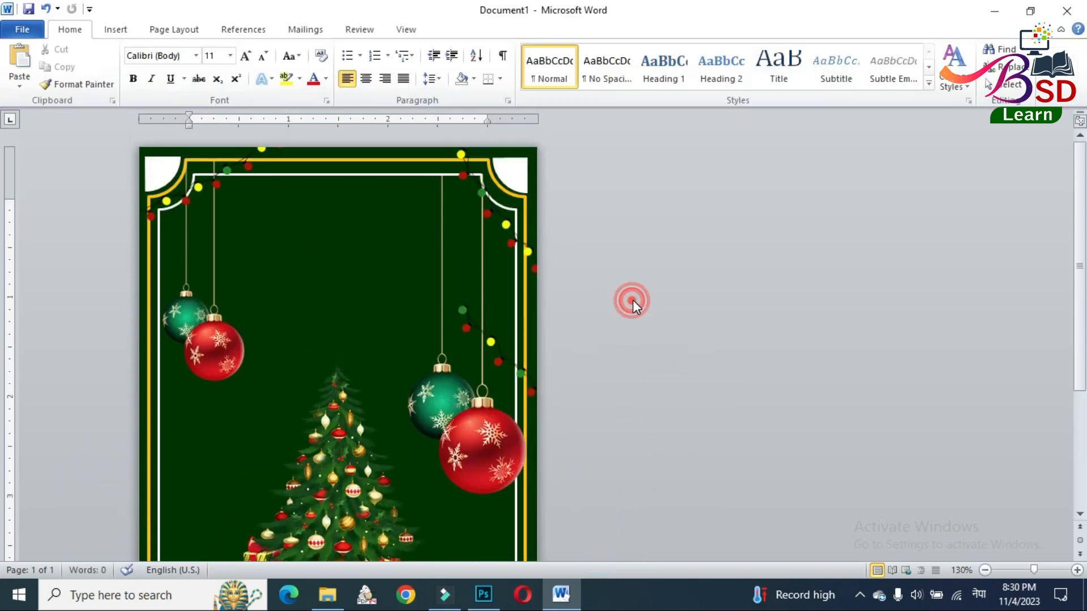
# Insert a WordArt in the first gallery style on the card and enter "Marry Christmas" as its text
pyautogui.click(116, 33)
pyautogui.click(741, 64)
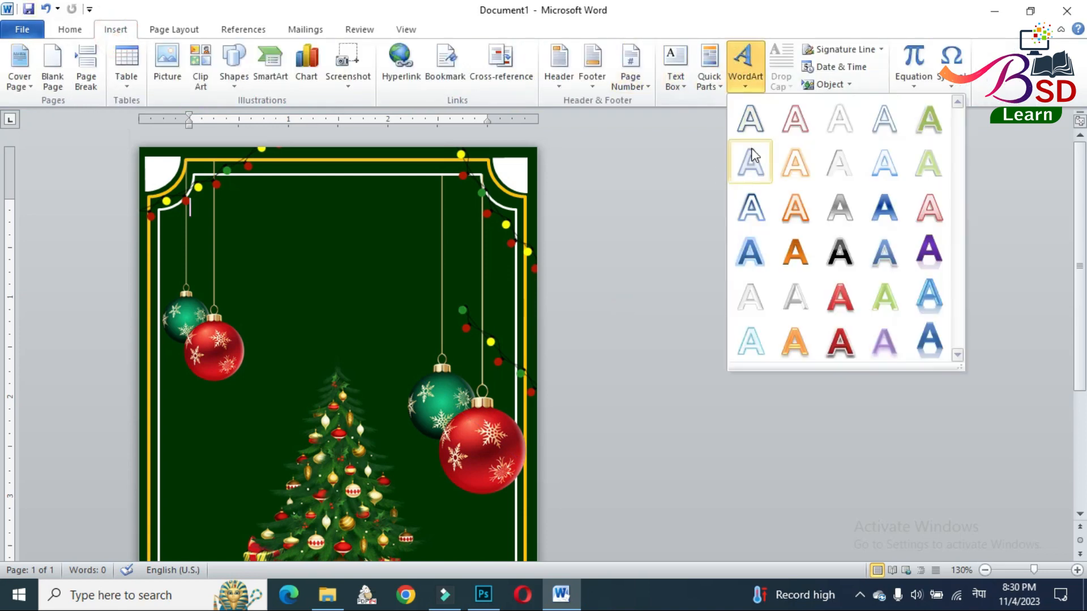
pyautogui.click(752, 129)
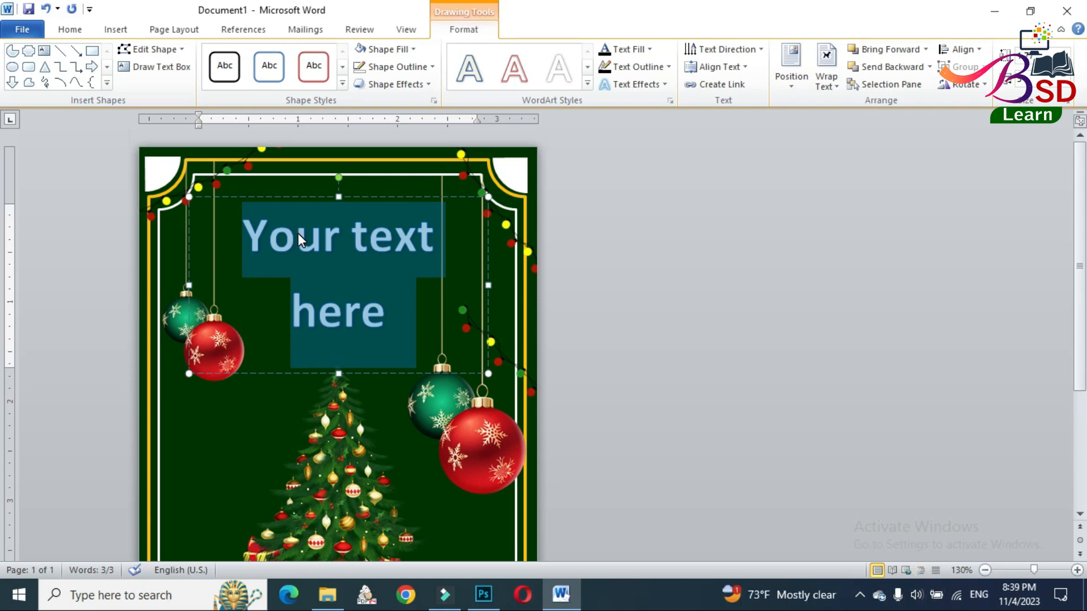
pyautogui.write('Marry')
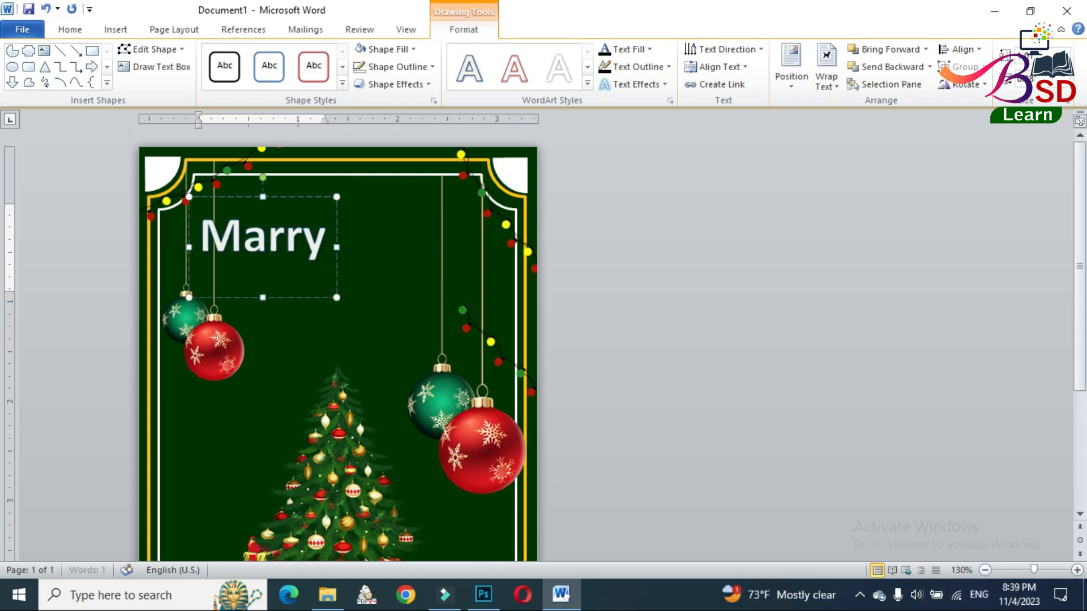
pyautogui.write(' Chri')
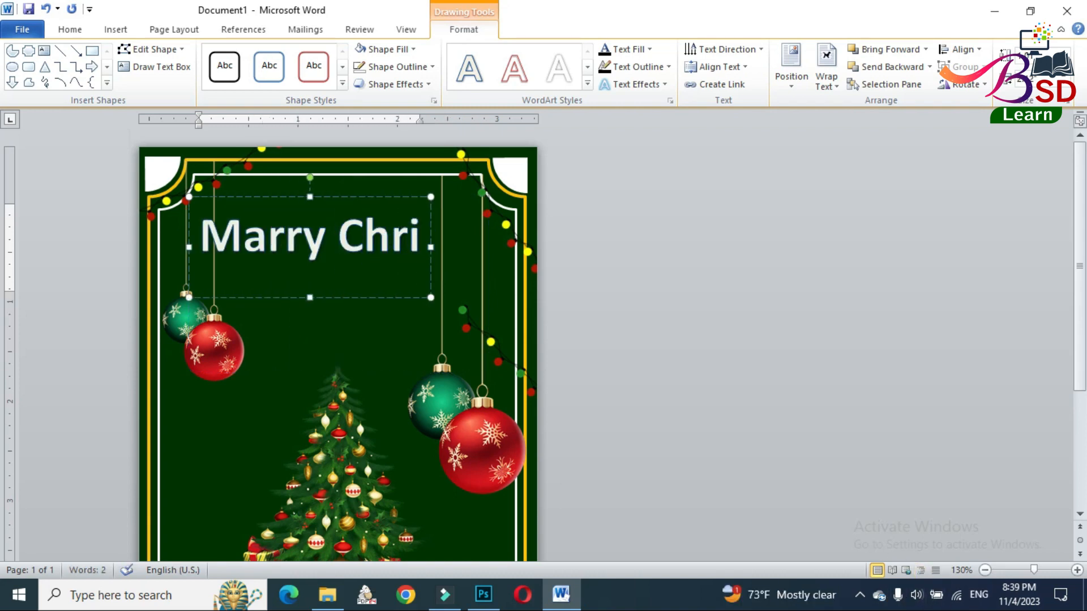
pyautogui.write('stmas')
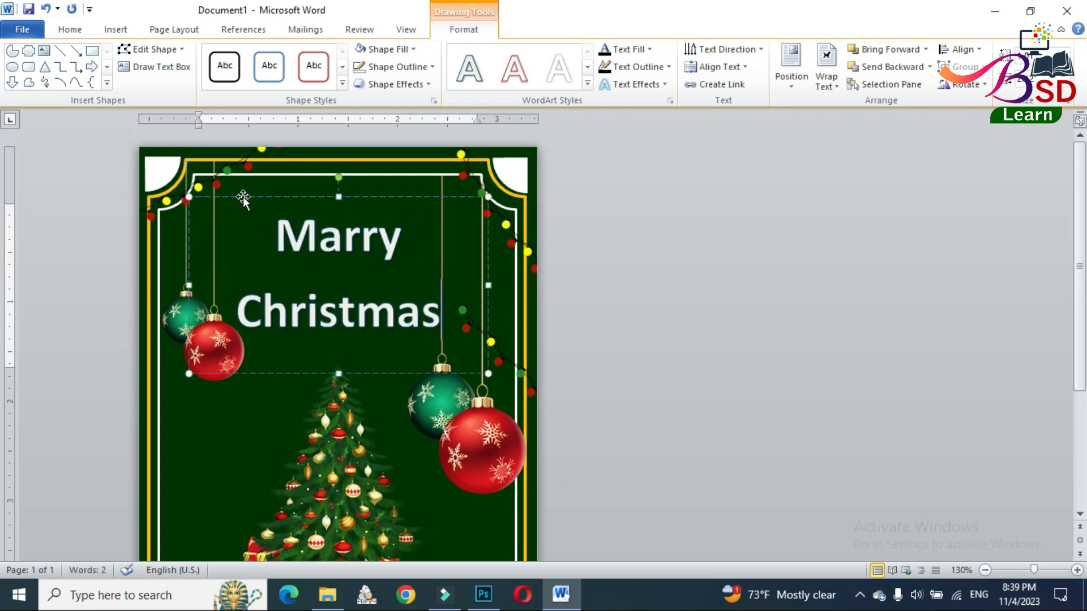
# Set the font of the whole "Marry Christmas" WordArt to Script MT Bold
pyautogui.click(256, 198)
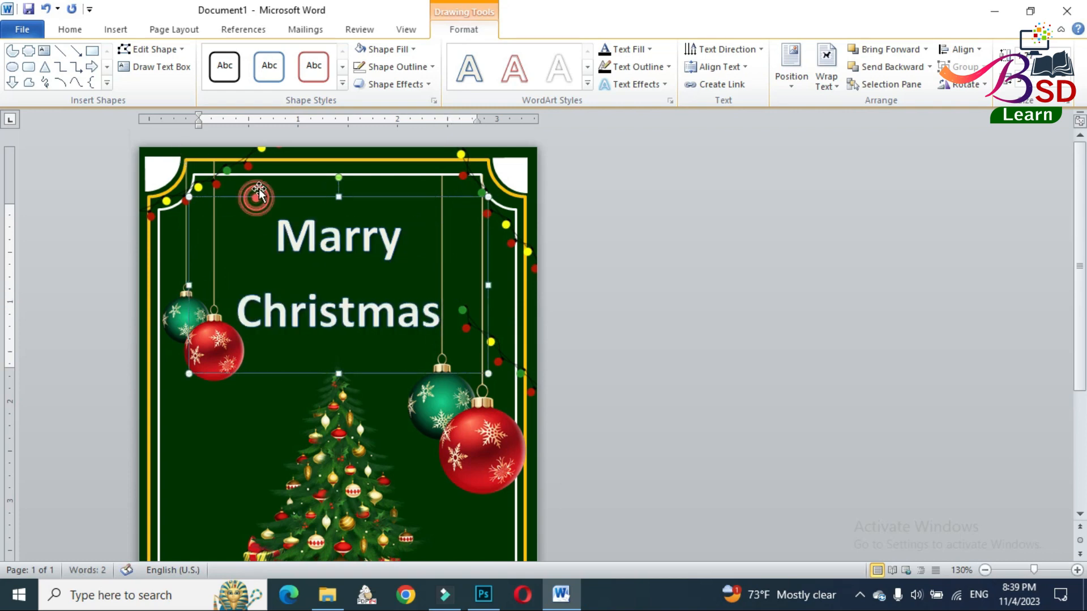
pyautogui.click(76, 32)
pyautogui.click(197, 56)
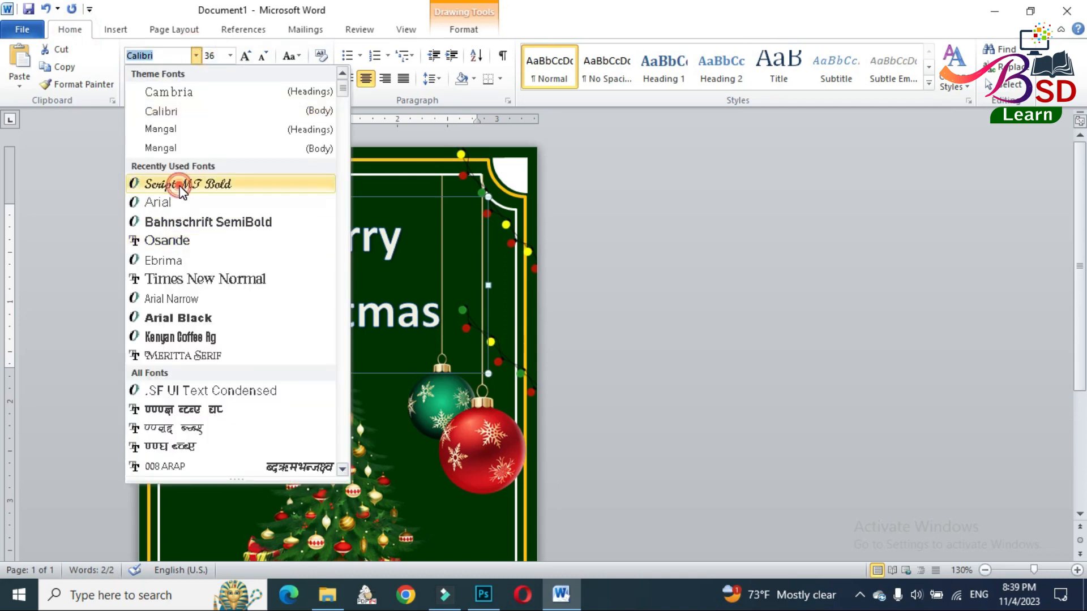
pyautogui.click(179, 185)
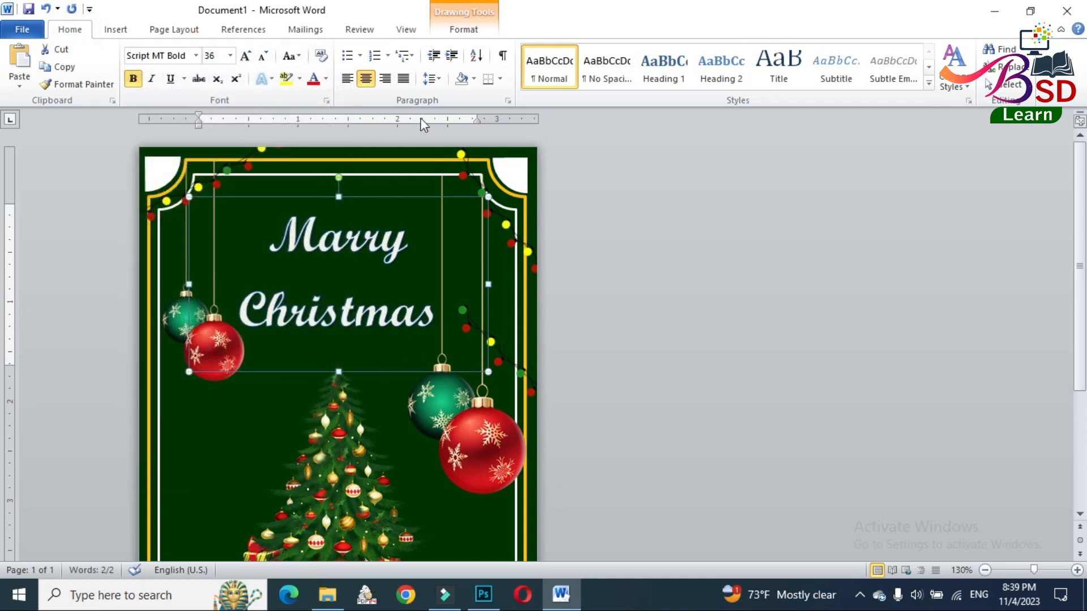
# Tighten the greeting to 1.0 line spacing without space after the paragraph, and move it up to the inner frame's upper edge
pyautogui.click(436, 80)
pyautogui.click(446, 102)
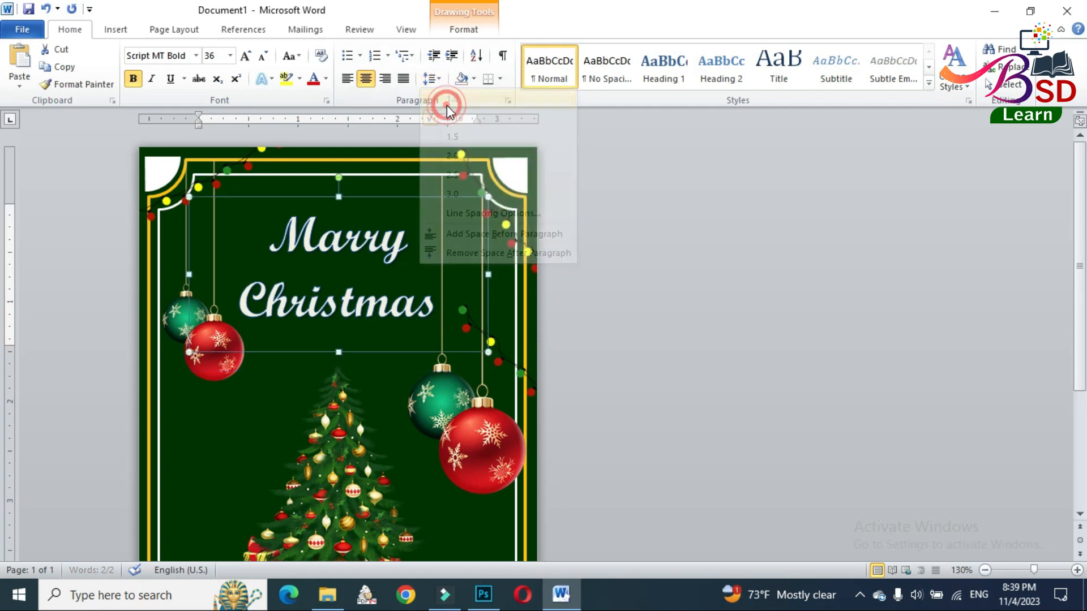
pyautogui.click(431, 79)
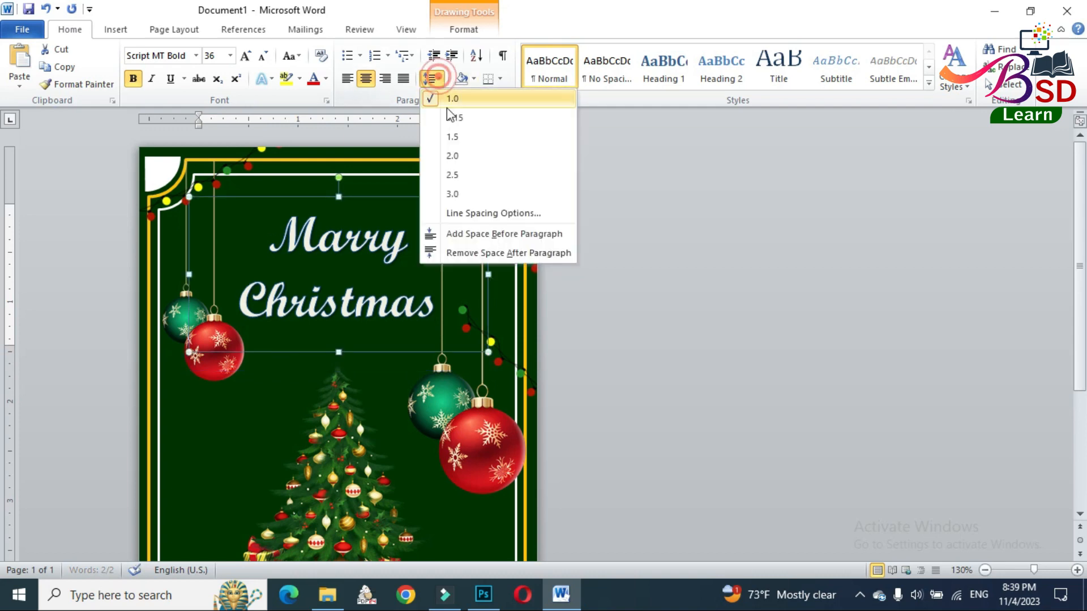
pyautogui.click(490, 254)
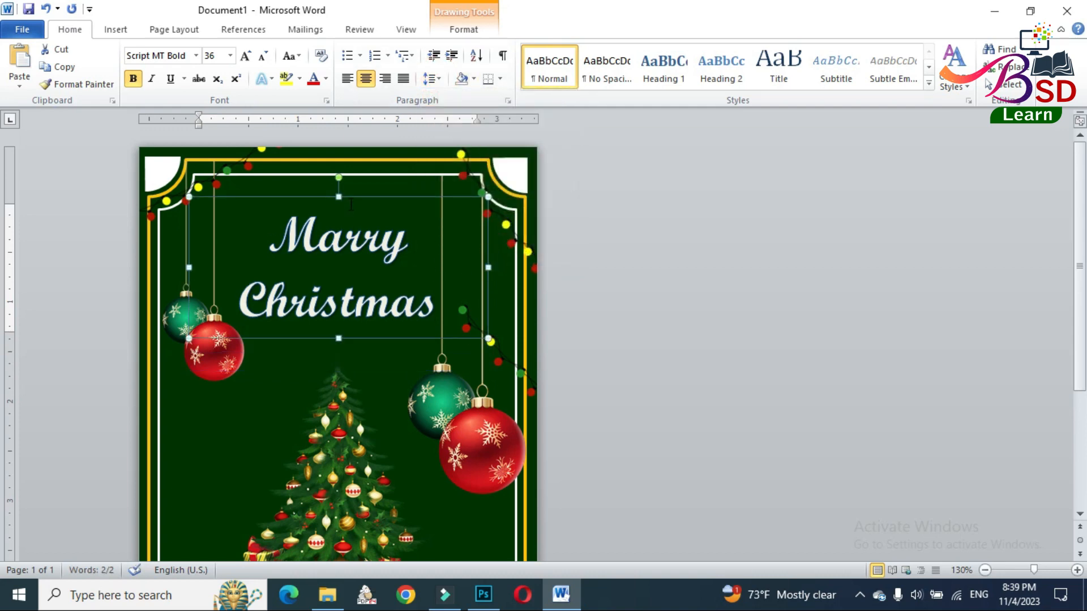
pyautogui.moveTo(350, 198); pyautogui.dragTo(348, 177)
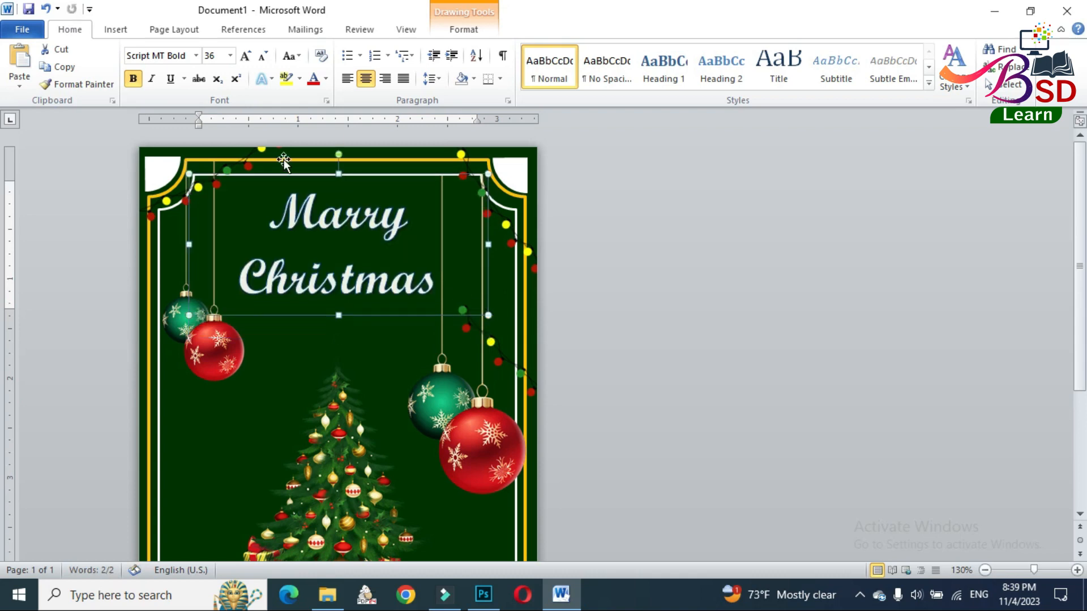
# Set the font size of "Marry" to 48 and of "Christmas" to 36 in the greeting
pyautogui.click(243, 56)
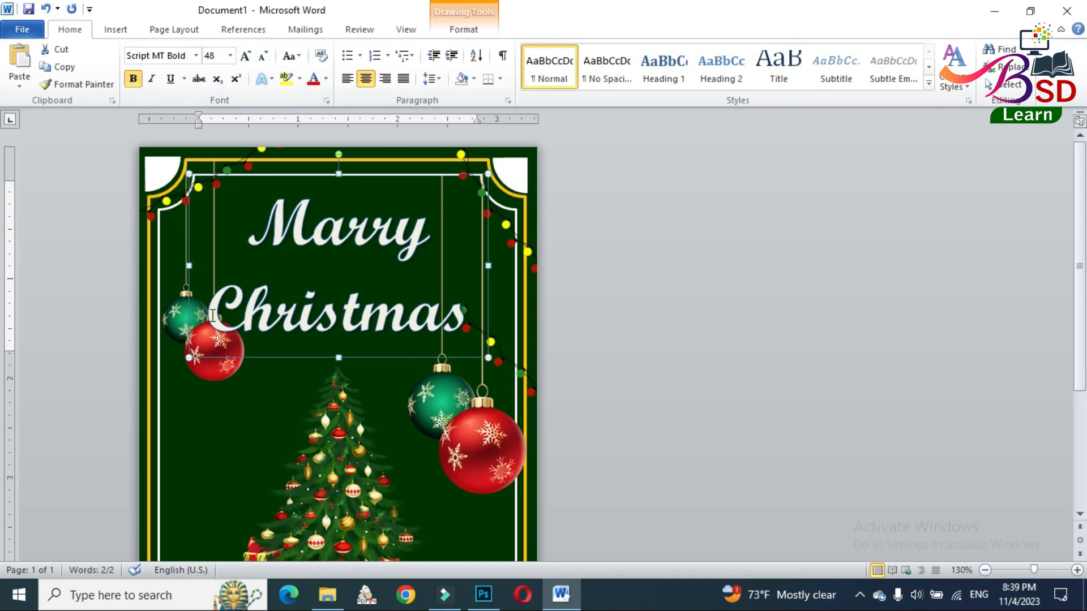
pyautogui.moveTo(212, 316); pyautogui.dragTo(469, 317)
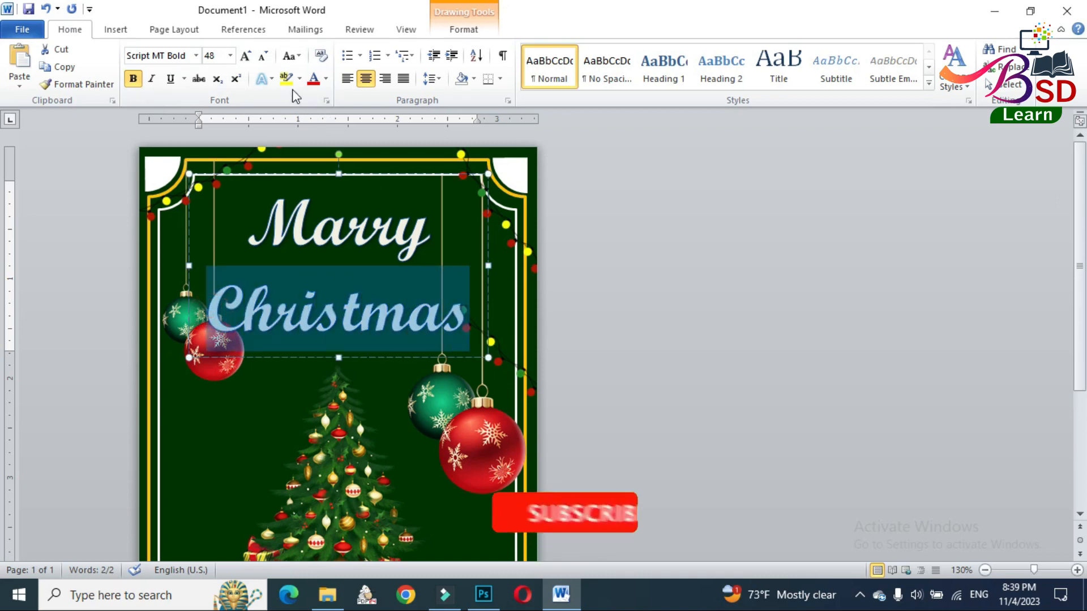
pyautogui.click(263, 57)
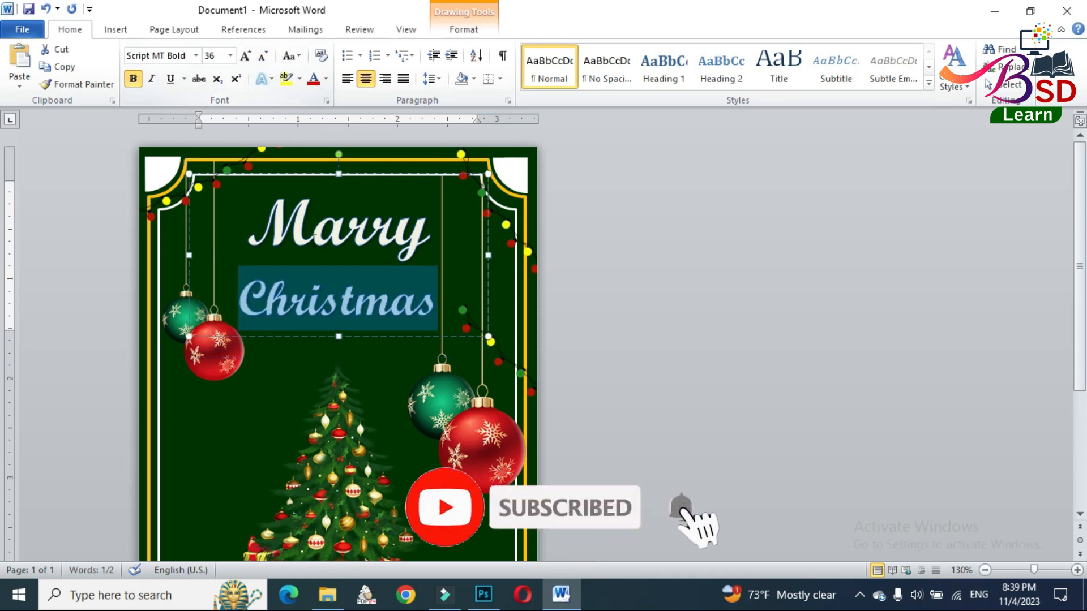
pyautogui.click(687, 292)
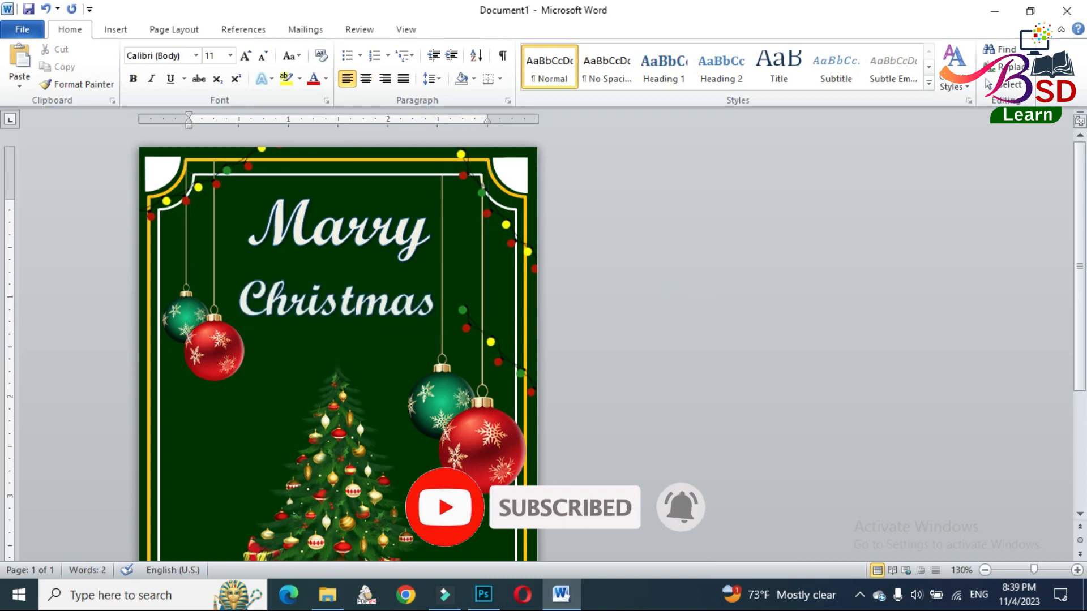
# Remove the text outline from the "Marry Christmas" WordArt
pyautogui.click(354, 229)
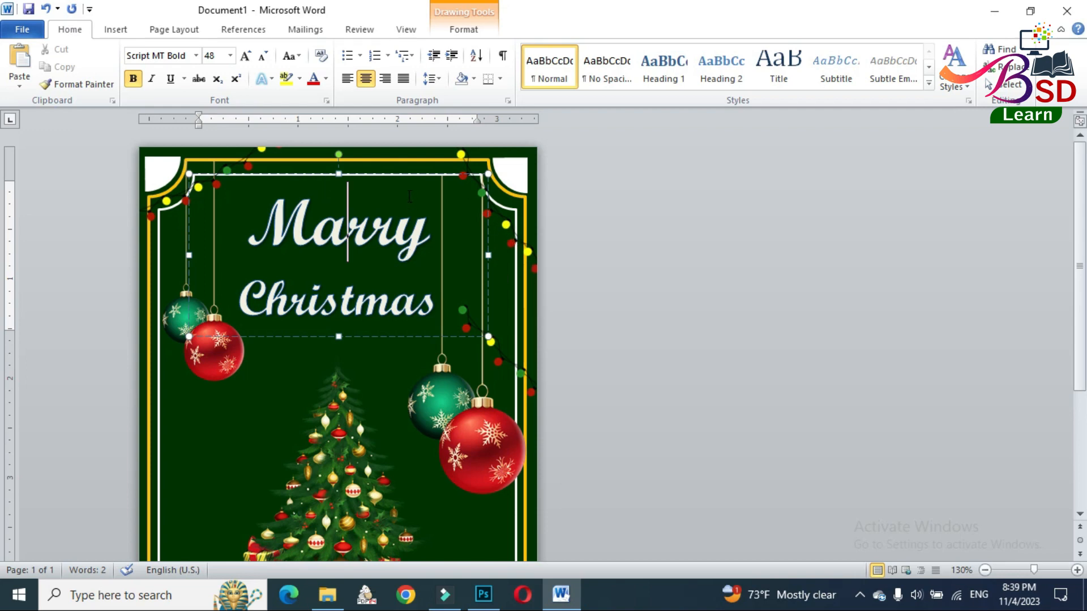
pyautogui.click(389, 337)
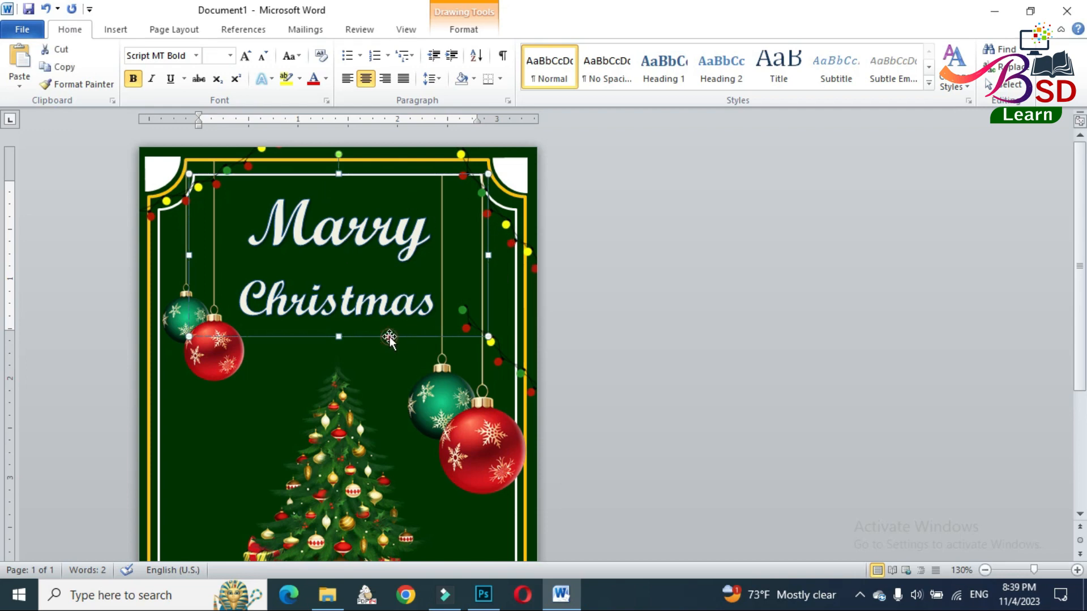
pyautogui.click(478, 31)
pyautogui.click(628, 67)
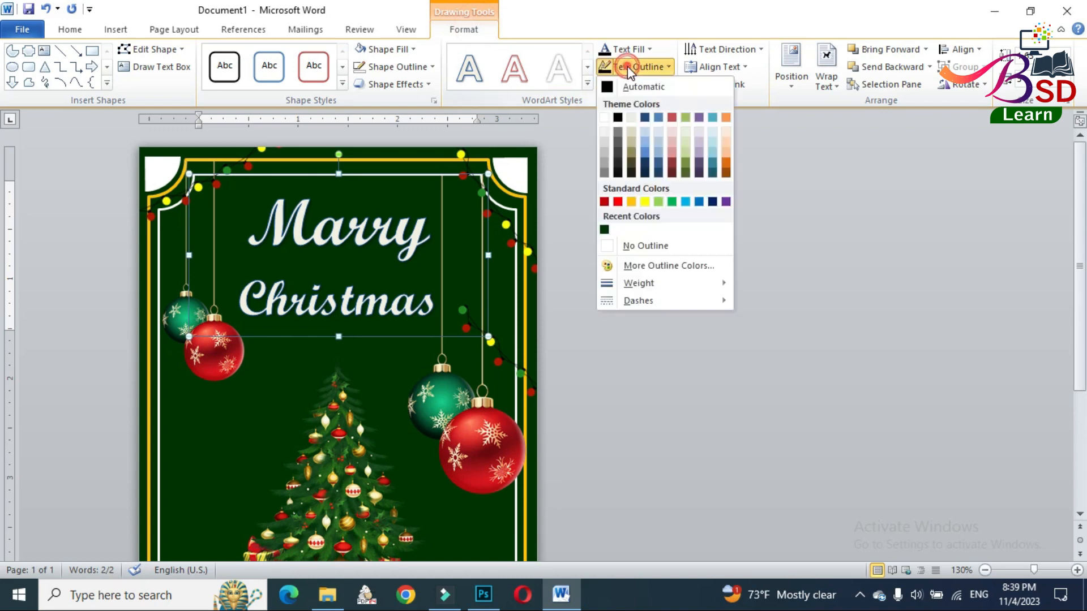
pyautogui.click(622, 247)
pyautogui.click(644, 285)
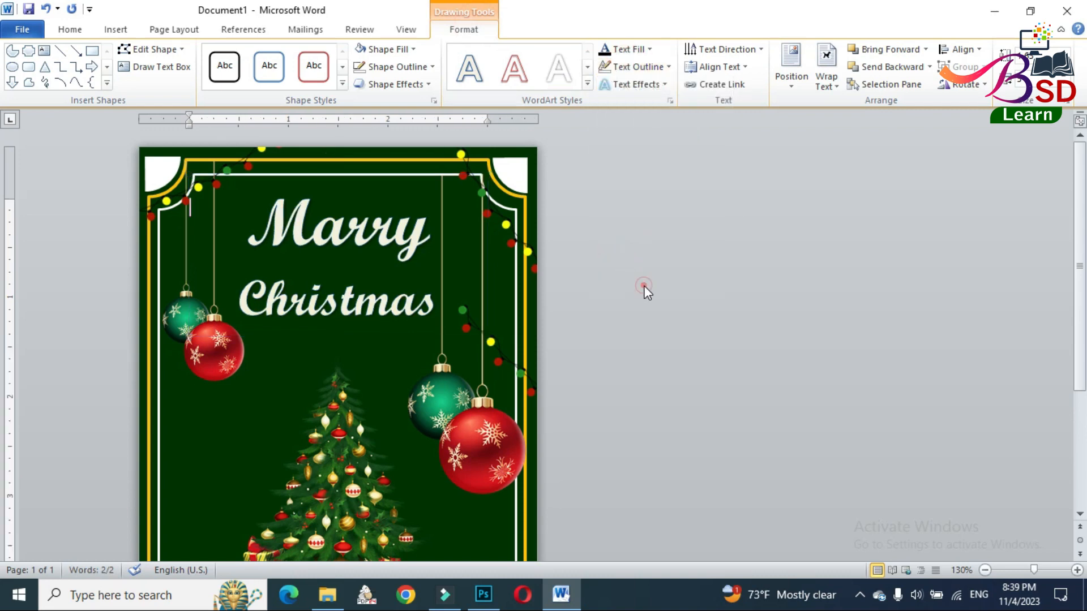
# Duplicate the "Marry Christmas" WordArt and place the copy over the gifts at the lower part of the card
pyautogui.scroll(-5, 501, 308)
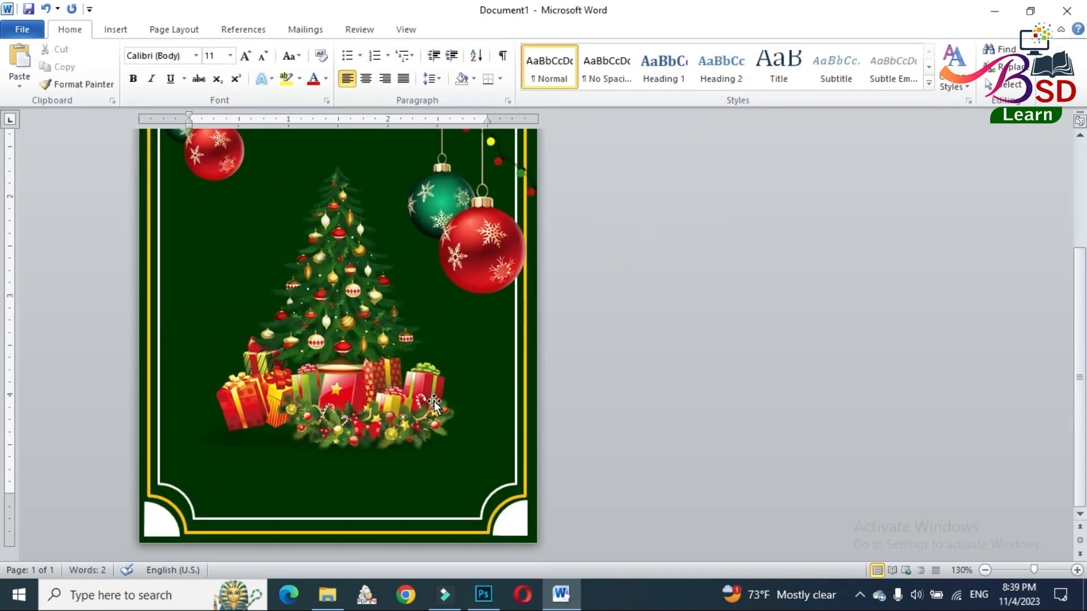
pyautogui.keyDown('ctrl'); pyautogui.scroll(4, 475, 416); pyautogui.keyUp('ctrl')
pyautogui.keyDown('ctrl'); pyautogui.scroll(2, 494, 394); pyautogui.keyUp('ctrl')
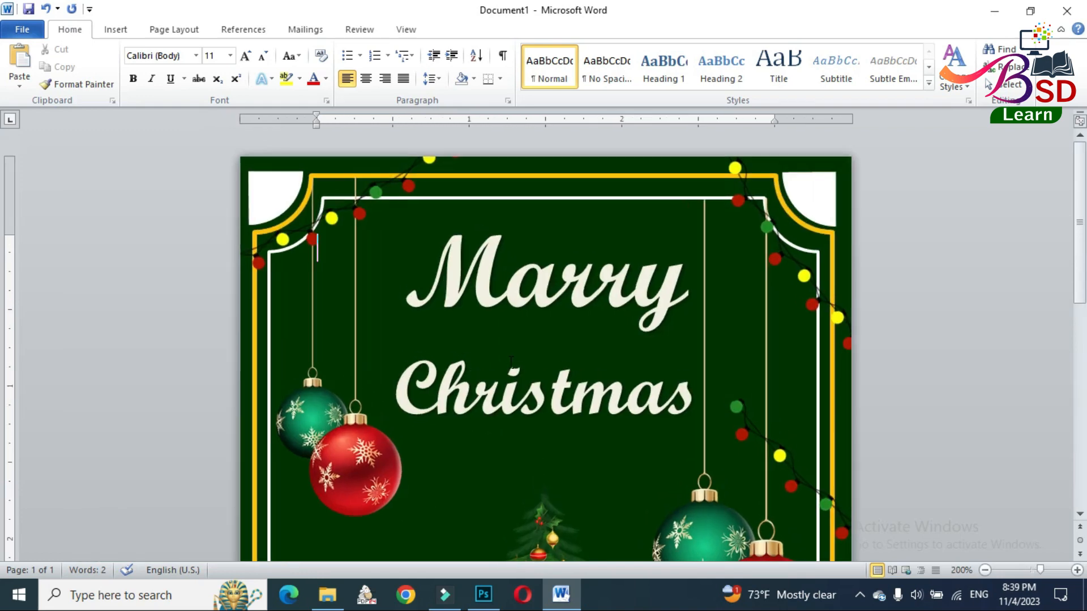
pyautogui.click(496, 266)
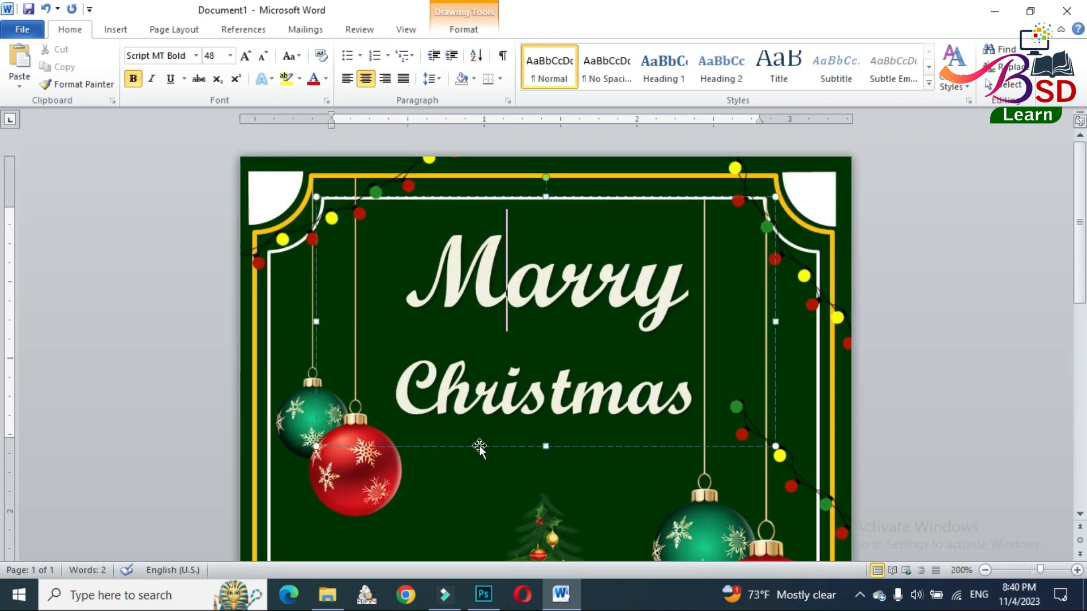
pyautogui.keyDown('ctrl'); pyautogui.moveTo(479, 448); pyautogui.dragTo(492, 472); pyautogui.keyUp('ctrl')
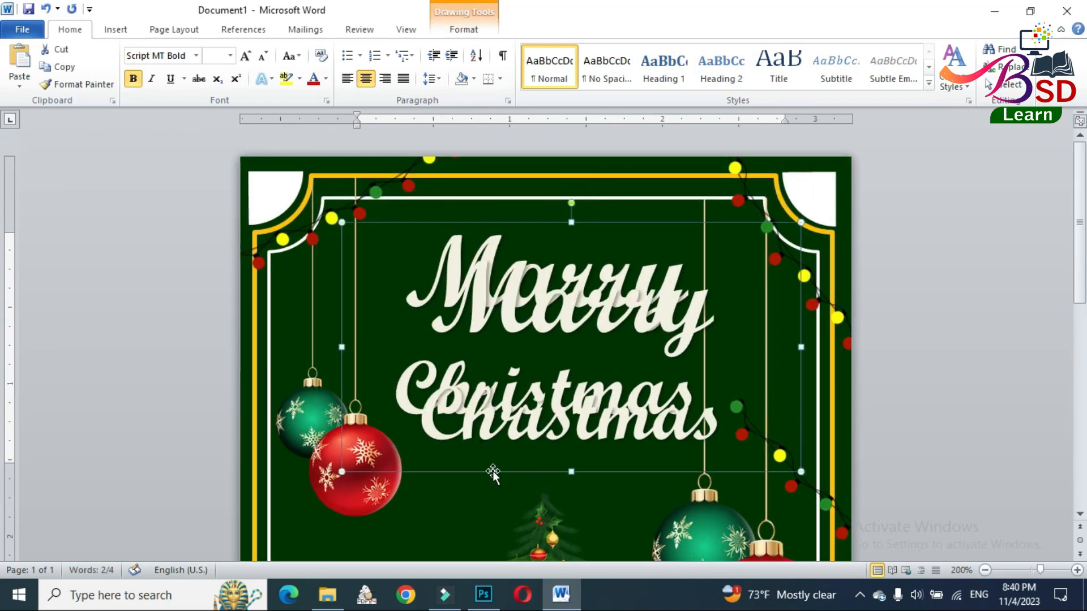
pyautogui.scroll(-5, 504, 517)
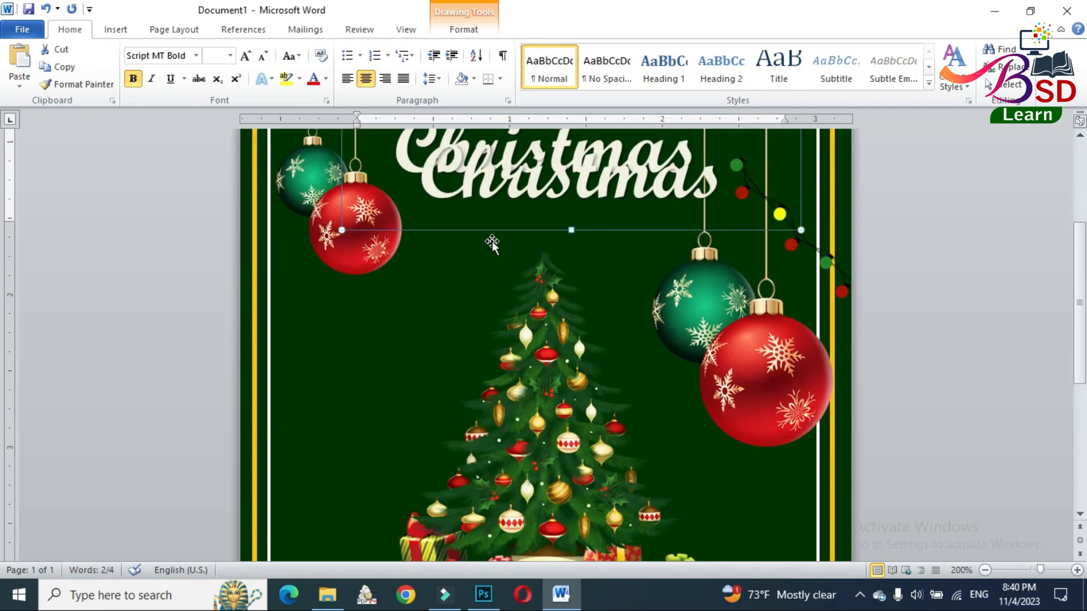
pyautogui.moveTo(490, 228); pyautogui.dragTo(500, 453)
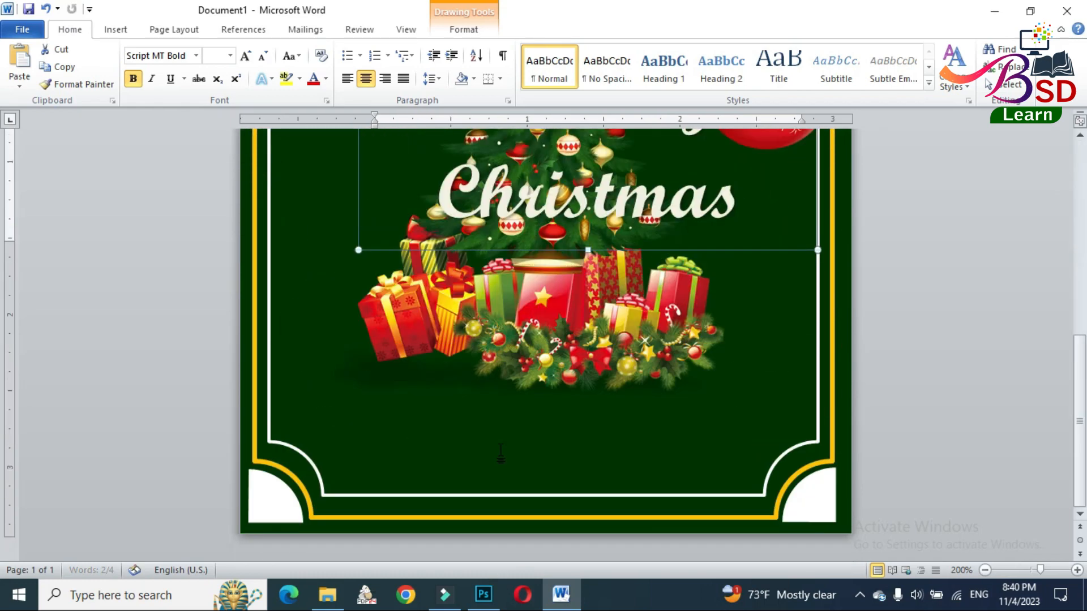
pyautogui.moveTo(468, 253); pyautogui.dragTo(439, 508)
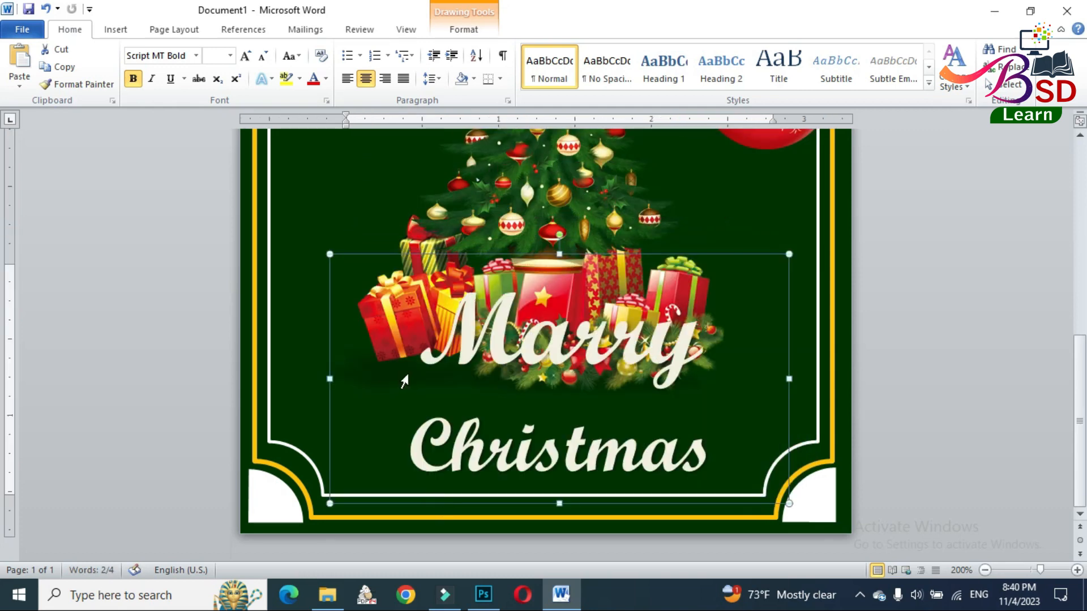
# Widen the copied WordArt box to the inner white frame's side edges and set its font size to 20
pyautogui.moveTo(331, 379); pyautogui.dragTo(269, 381)
pyautogui.moveTo(788, 378); pyautogui.dragTo(821, 379)
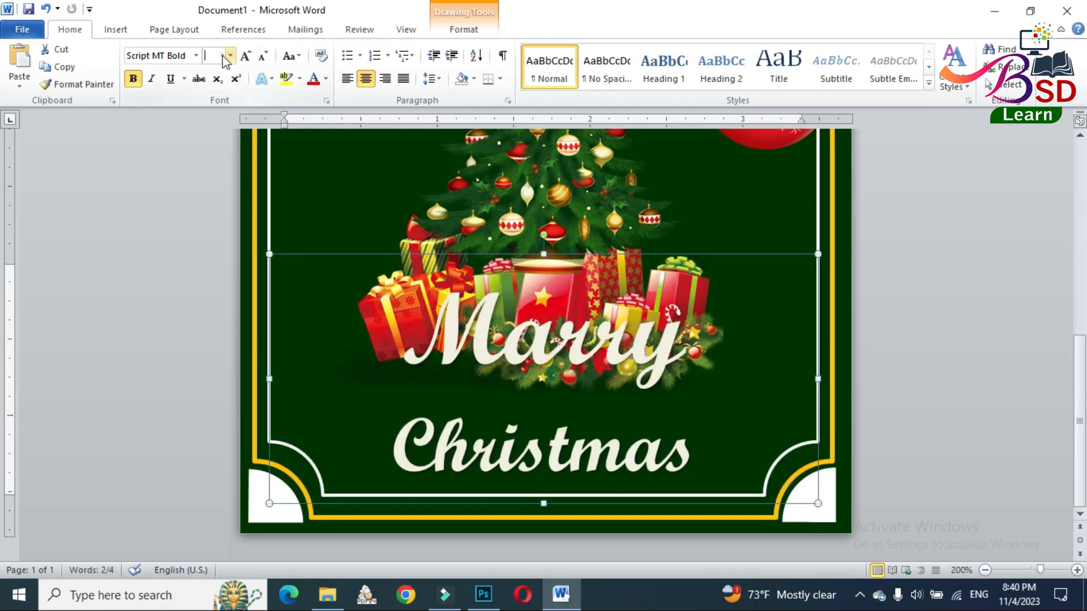
pyautogui.write('20')
pyautogui.press('Return')
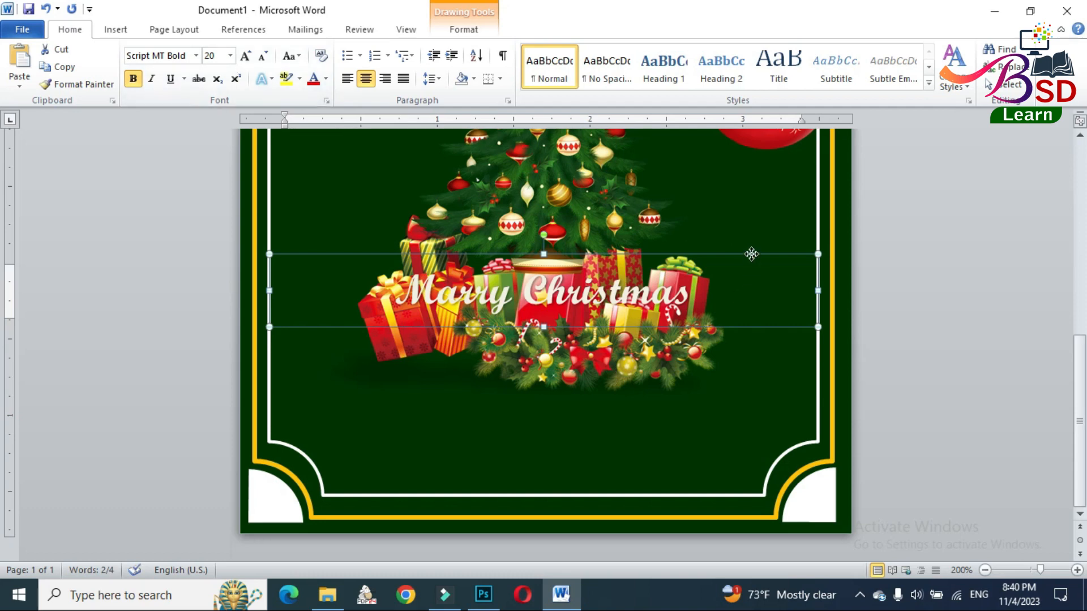
# Move the copied WordArt just below the gifts and replace its text with "To you and your furry family"
pyautogui.moveTo(751, 254); pyautogui.dragTo(750, 380)
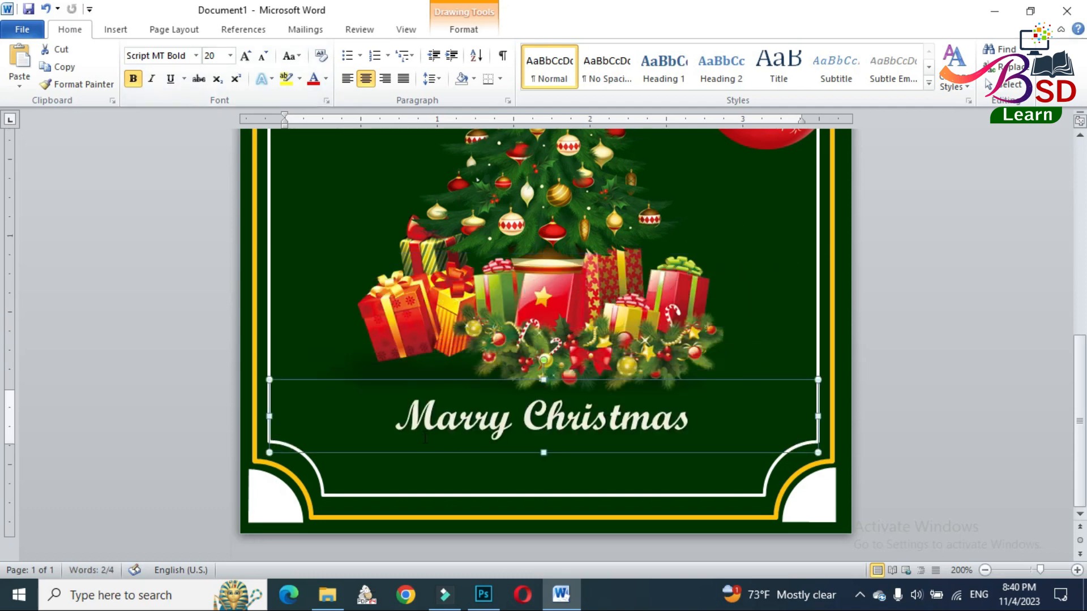
pyautogui.moveTo(403, 418); pyautogui.dragTo(661, 424)
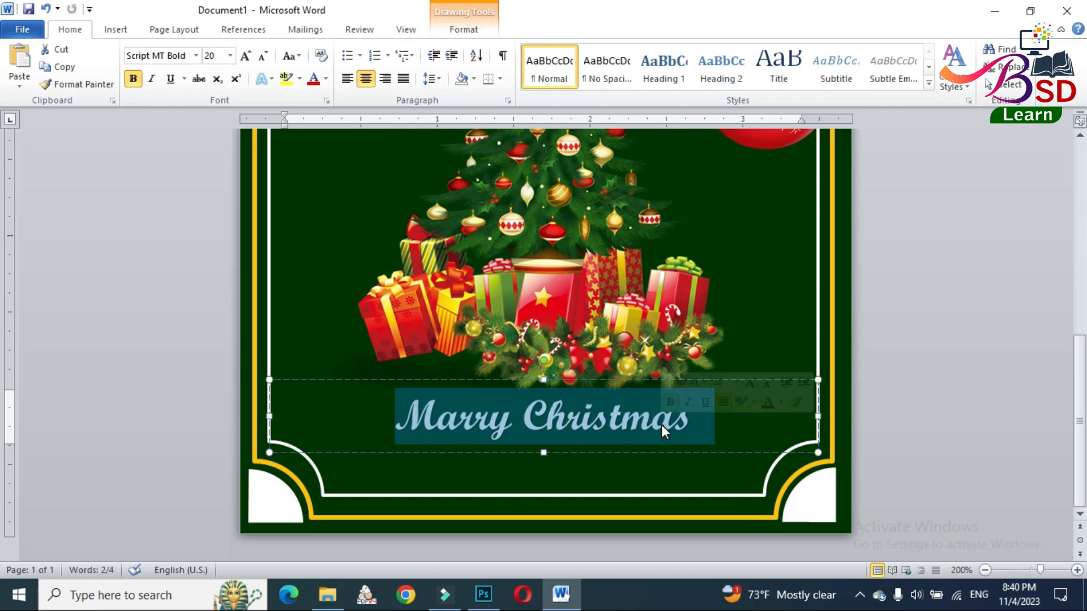
pyautogui.write('To ')
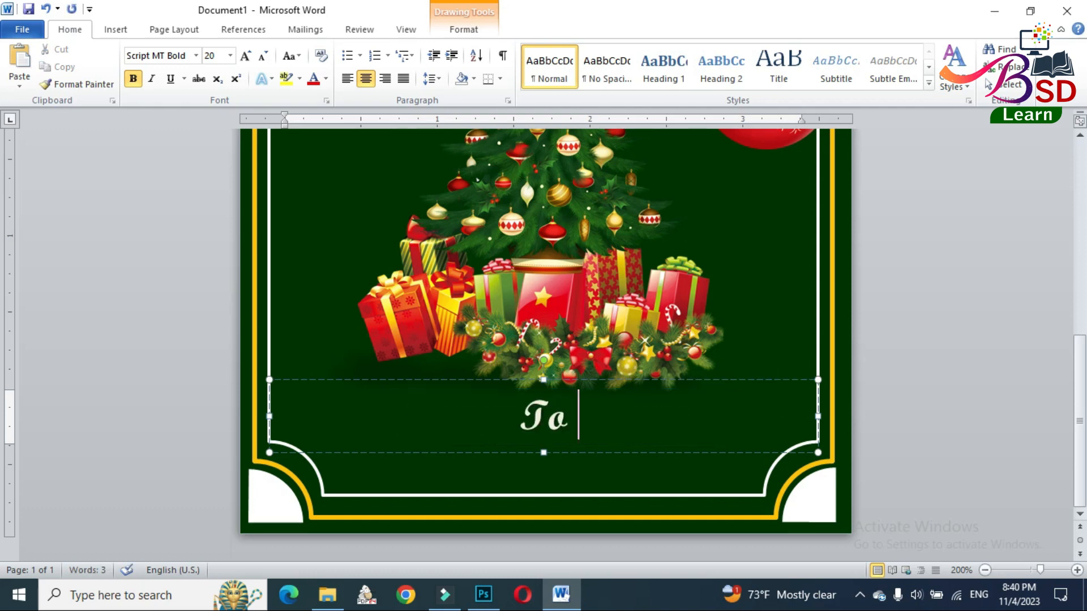
pyautogui.write('you and')
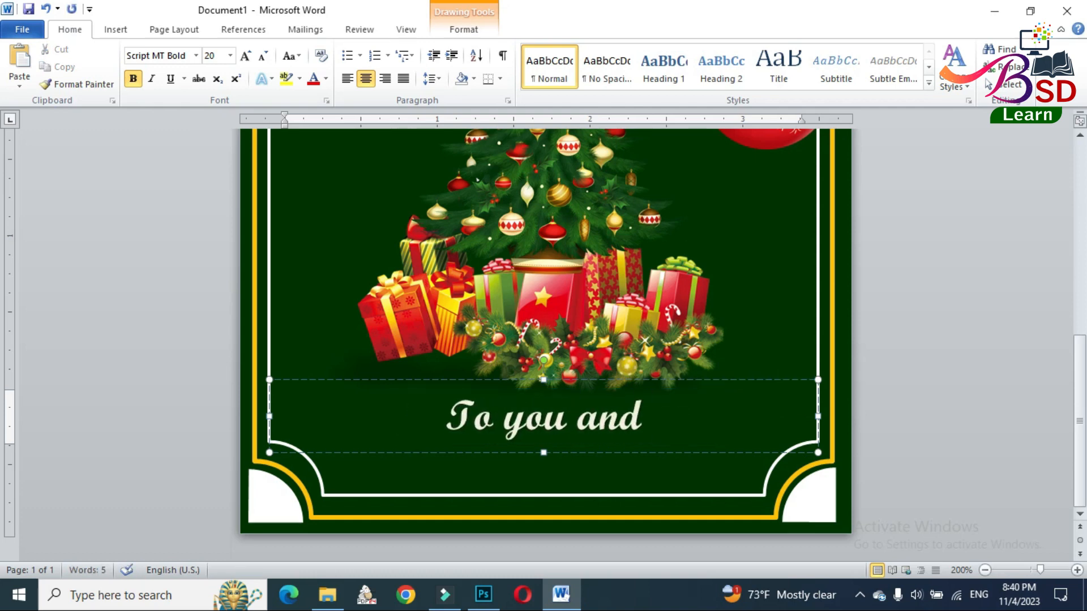
pyautogui.write(' your')
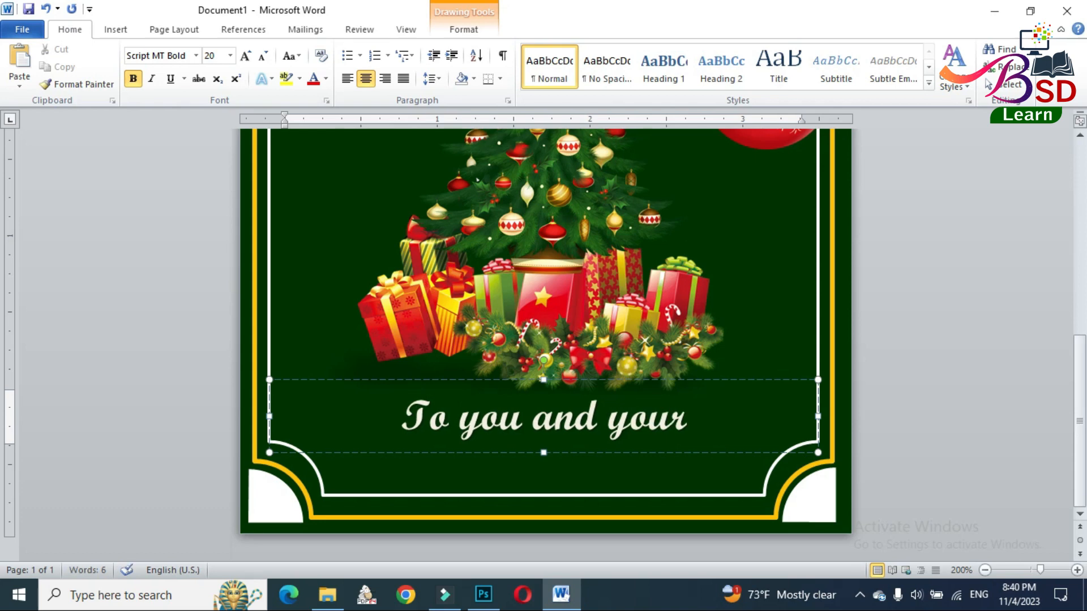
pyautogui.write(' furry fa')
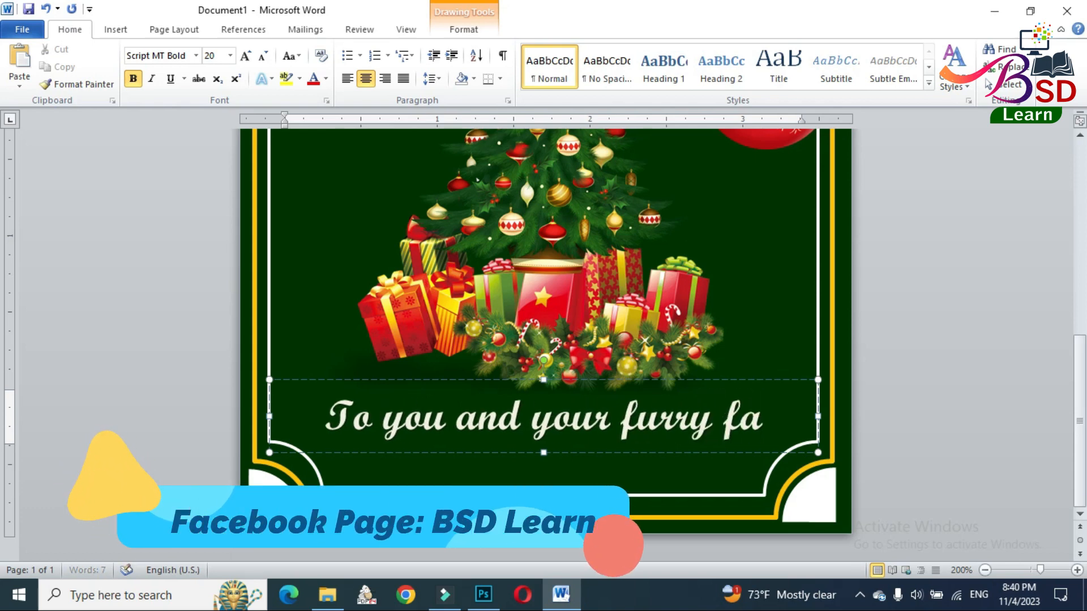
pyautogui.write('mi')
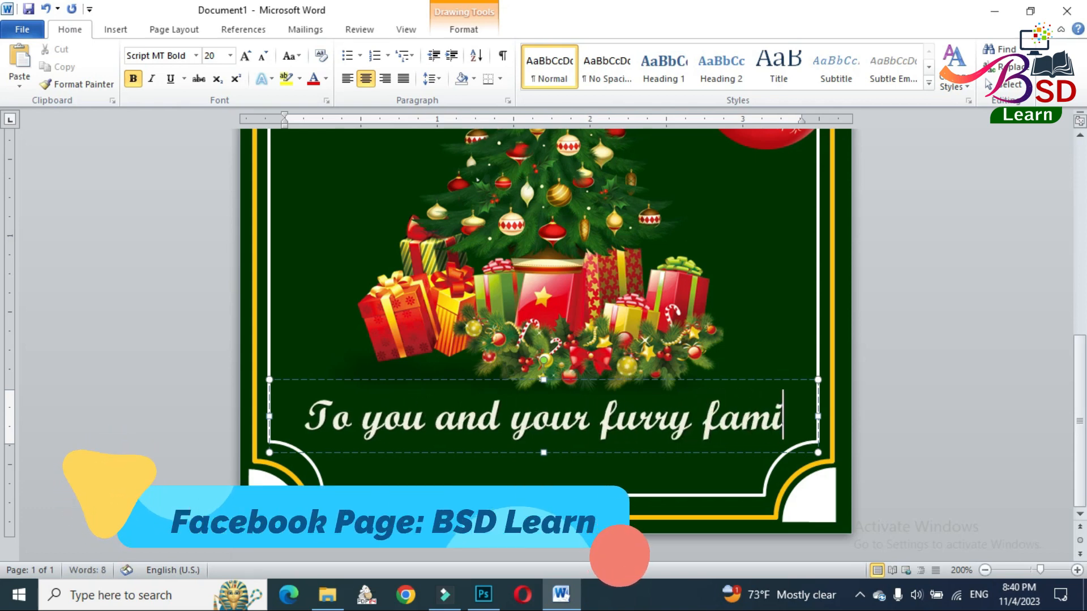
pyautogui.write('ly')
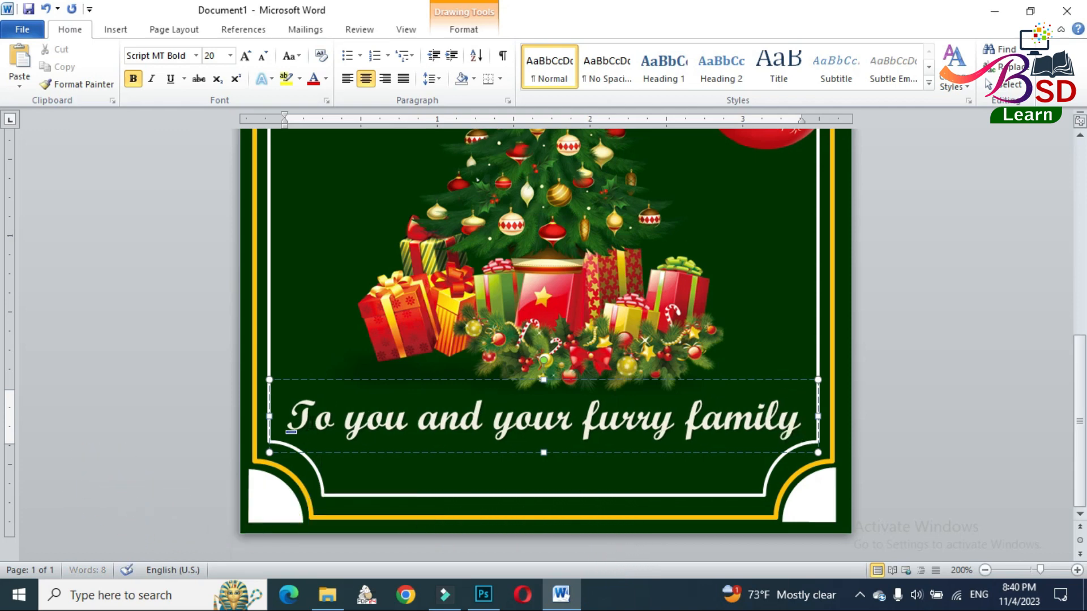
# Change the first letter of the message below the gifts to a lowercase "t" and deselect the WordArt
pyautogui.click(291, 430)
pyautogui.press('Delete')
pyautogui.write('t')
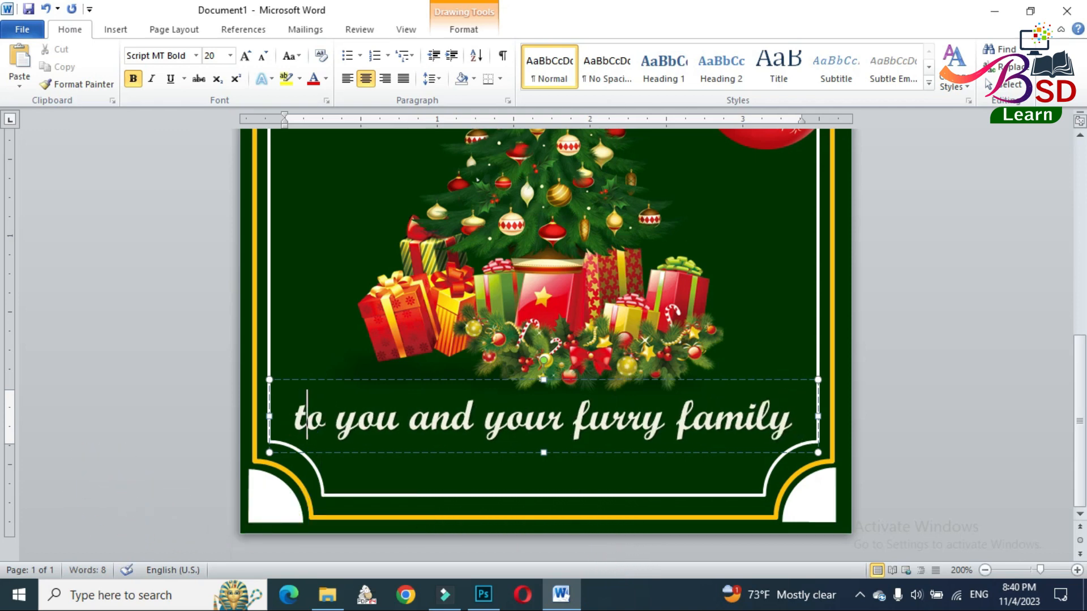
pyautogui.click(933, 386)
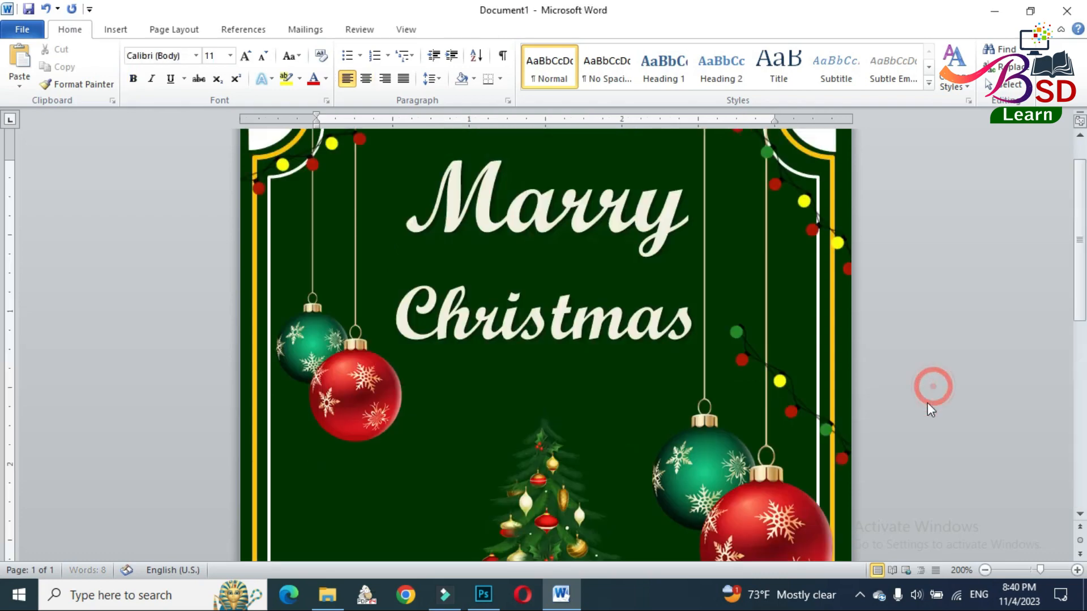
# Start saving the finished Christmas card as a file
pyautogui.scroll(-3, 779, 403)
pyautogui.scroll(-1, 779, 404)
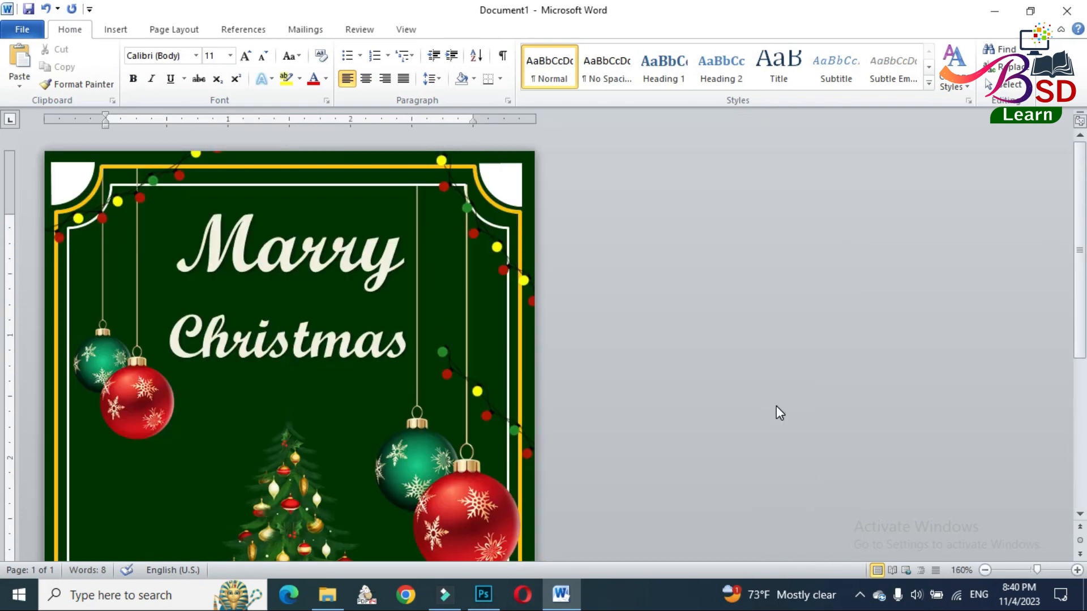
pyautogui.scroll(-5, 776, 407)
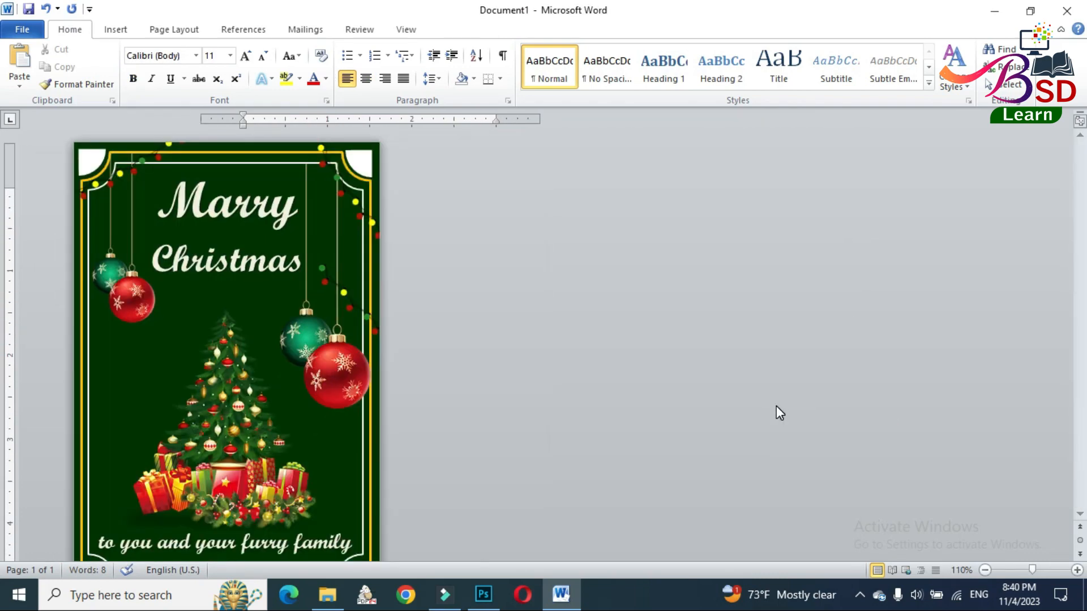
pyautogui.scroll(-2, 776, 407)
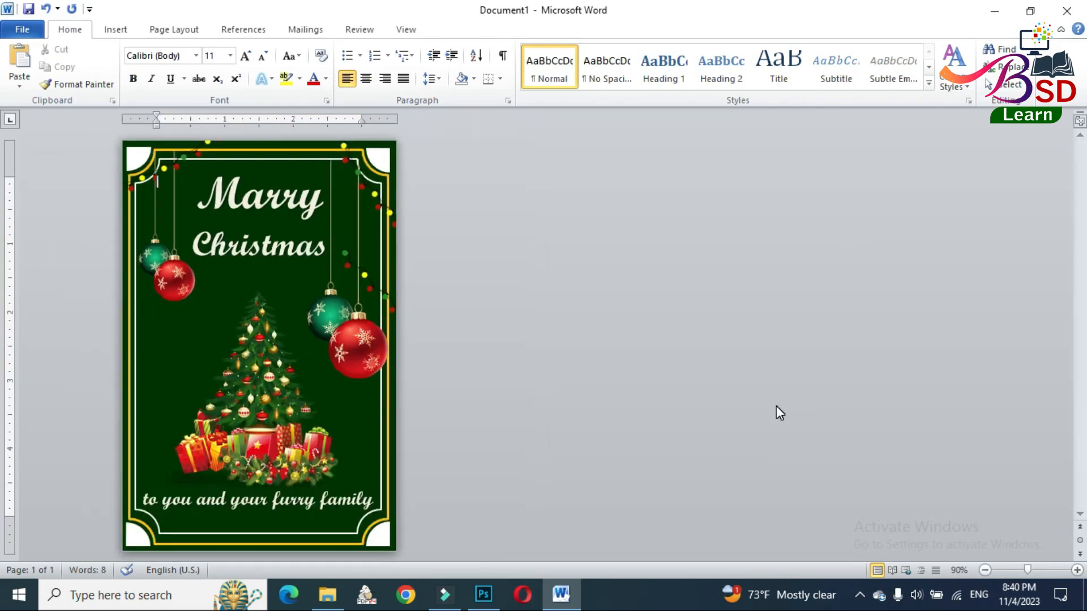
pyautogui.click(27, 32)
pyautogui.click(35, 75)
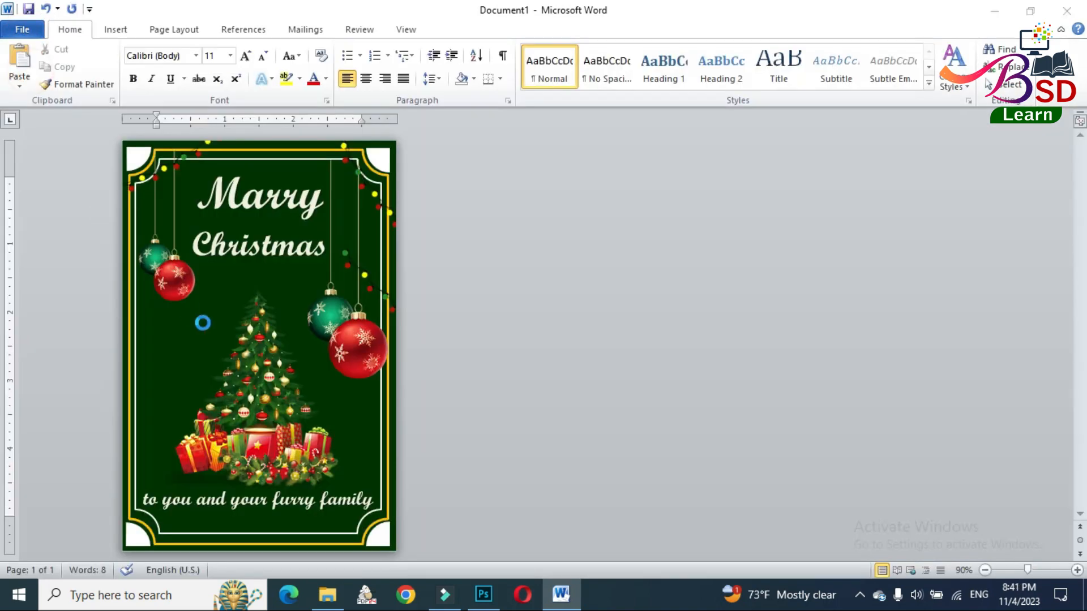